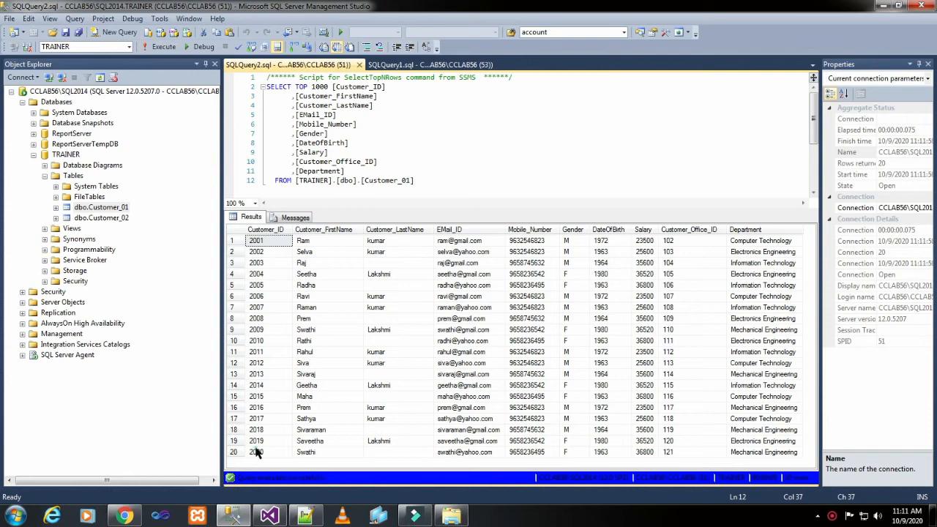
- Switch to Visual Studio and create a new shared data source named Customer_01 in the SSRS TUTORIALS project
click(256, 451)
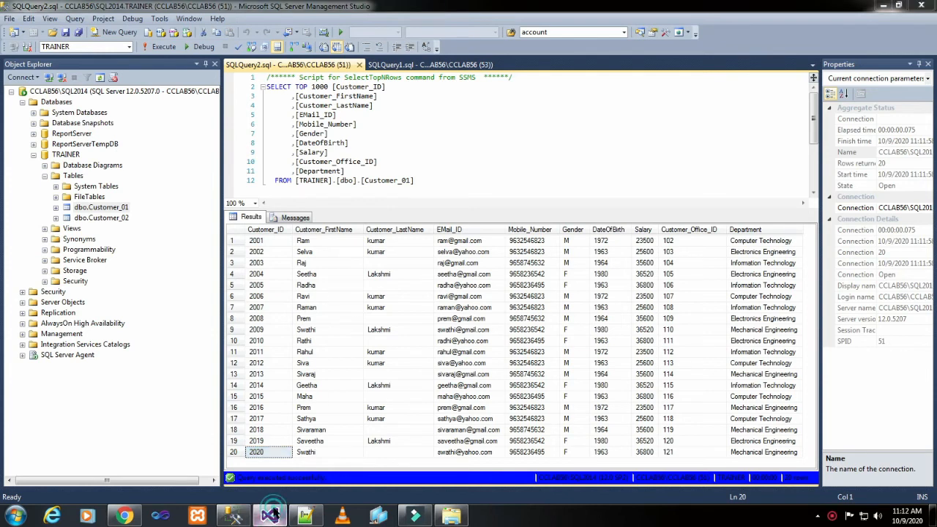
click(270, 516)
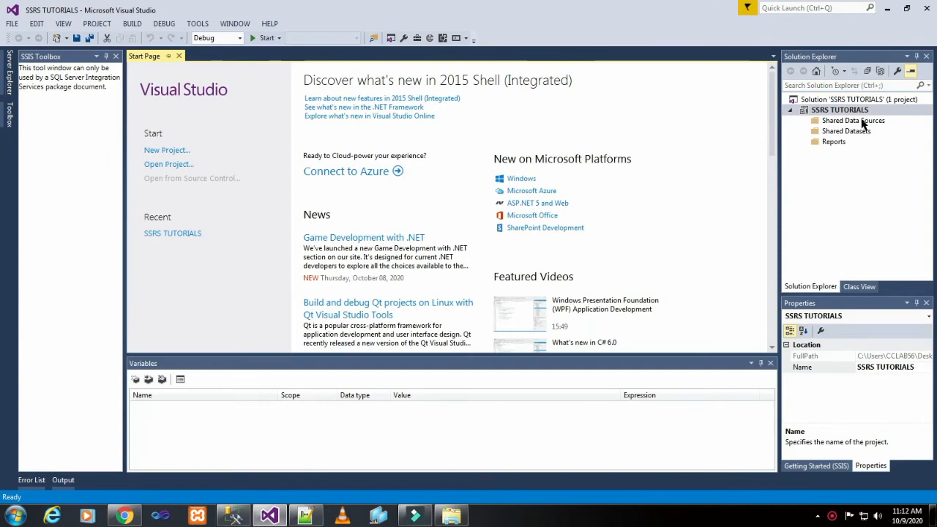
click(861, 122)
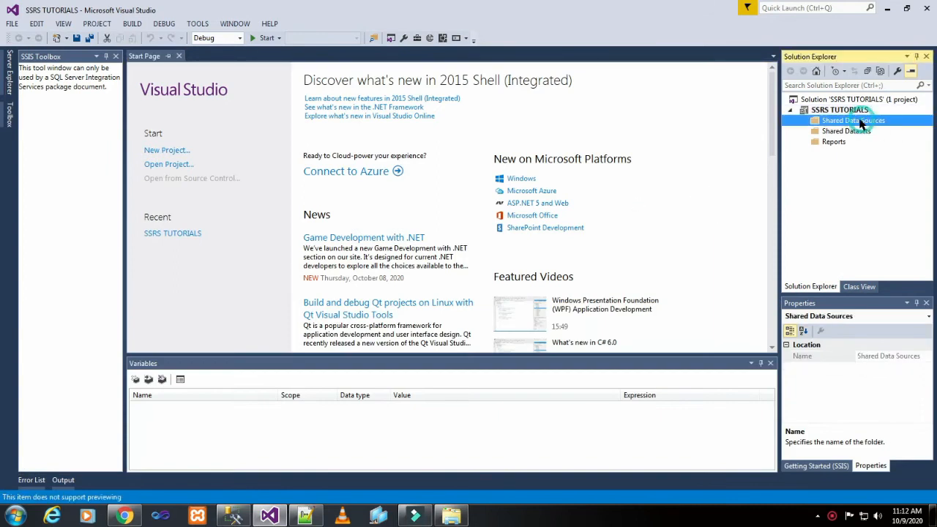
right_click(861, 125)
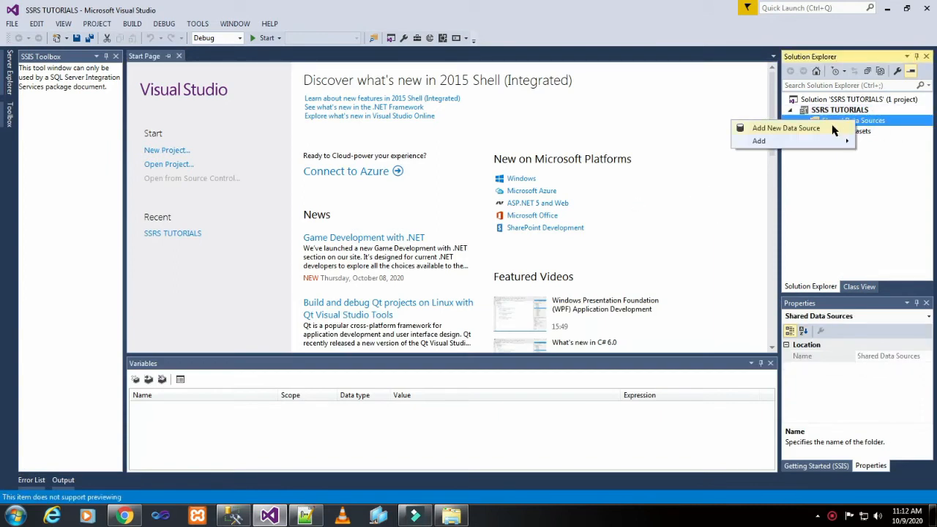
click(834, 129)
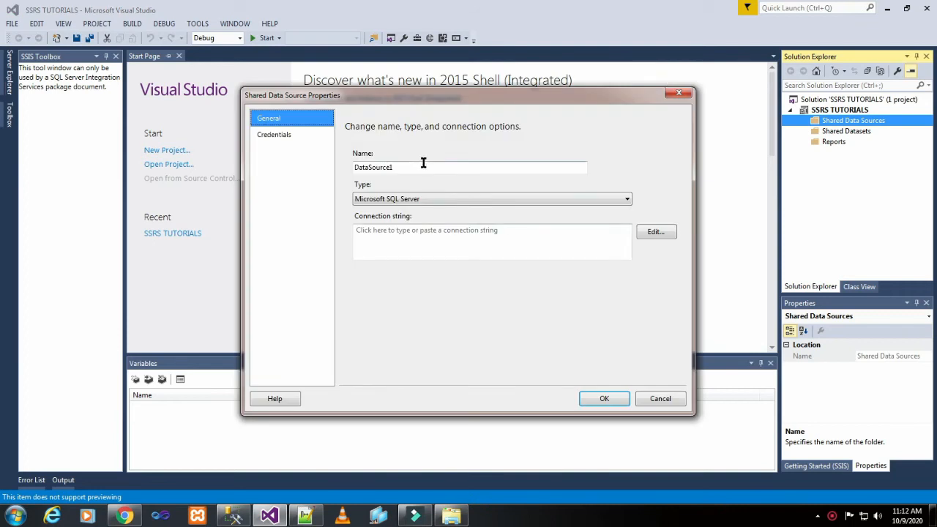
drag(418, 167, 342, 170)
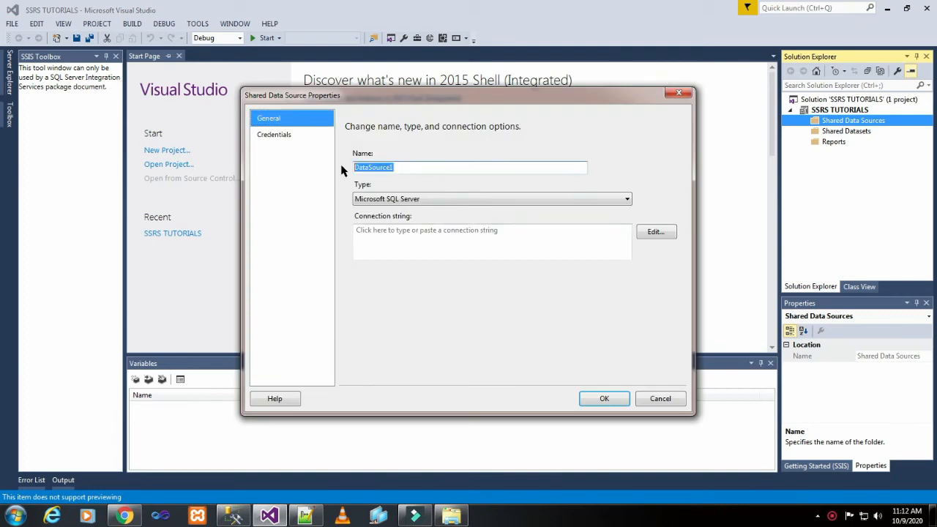
text(Customer_01)
- Edit the data source's connection string and set its server name to CCLAB56\SQL2014
click(658, 236)
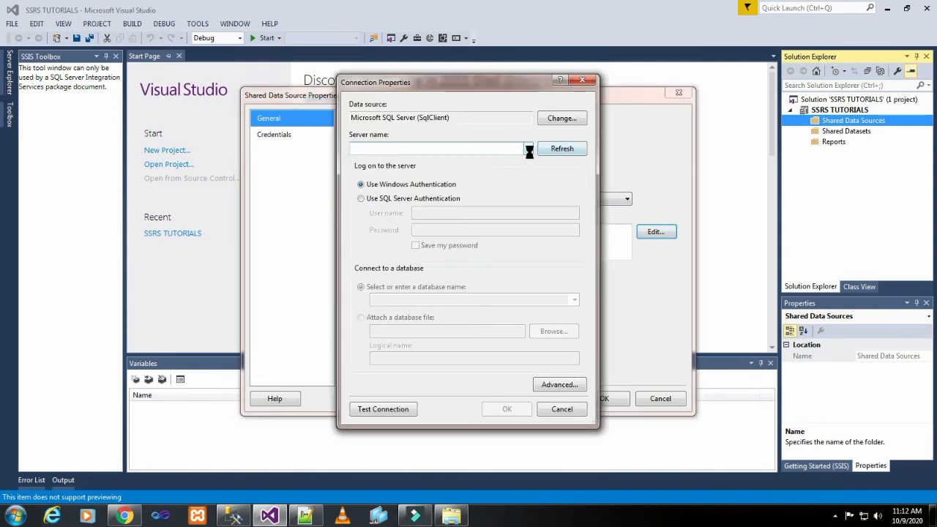
click(527, 150)
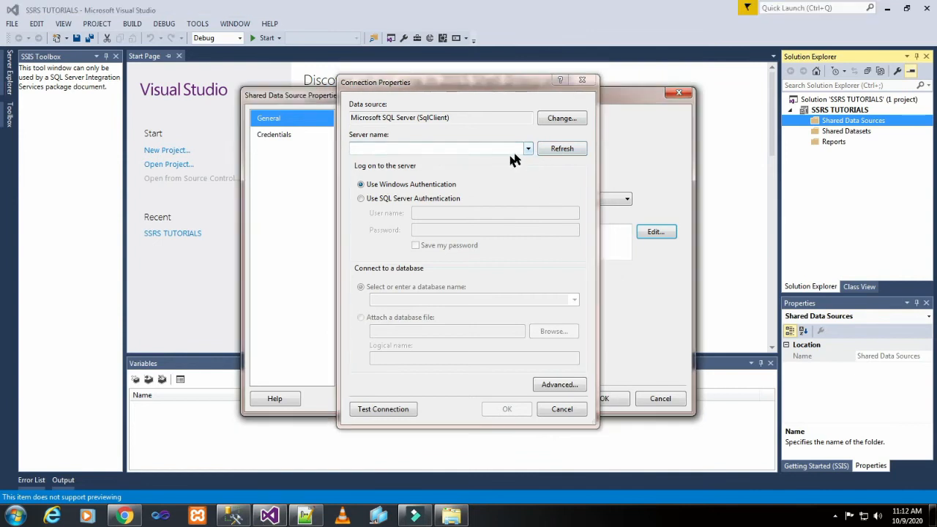
click(527, 149)
click(475, 169)
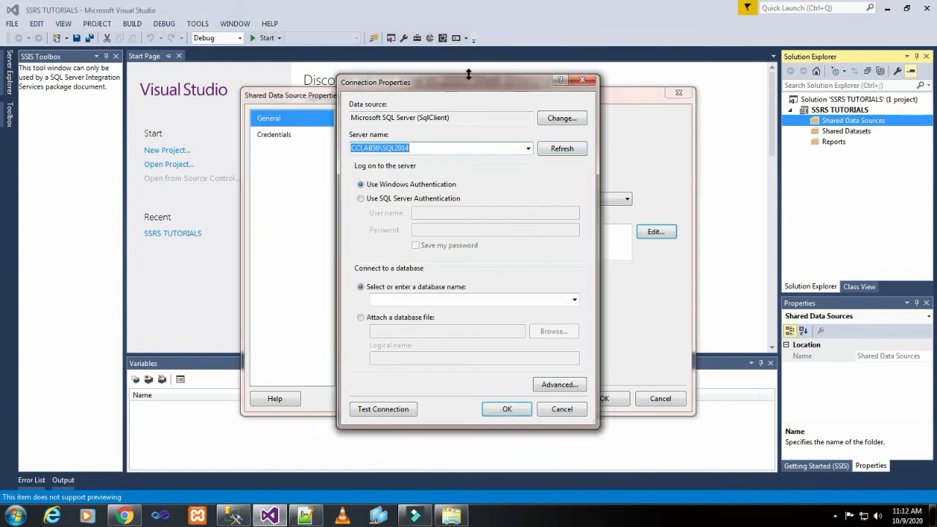
- Switch to SQL Server Management Studio and check the server, the TRAINER database and its dbo.Customer_01 table
click(231, 516)
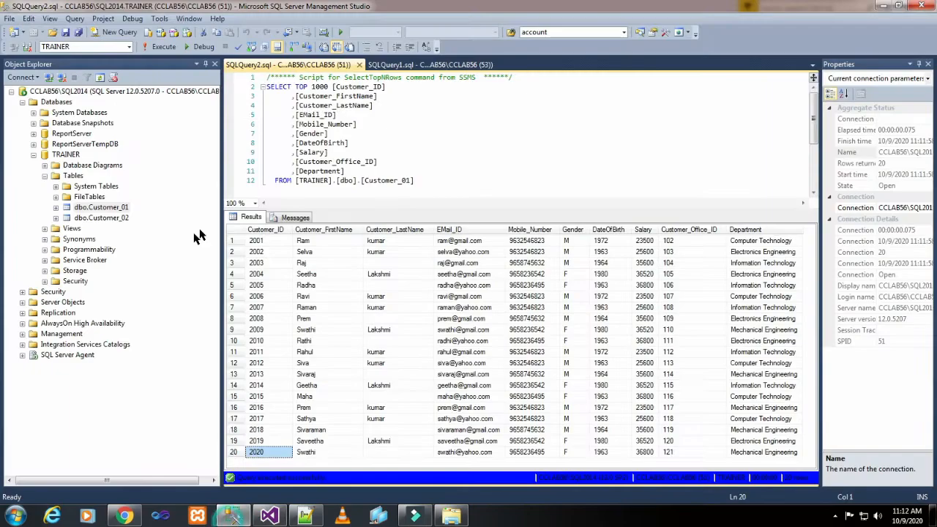
click(136, 91)
click(61, 155)
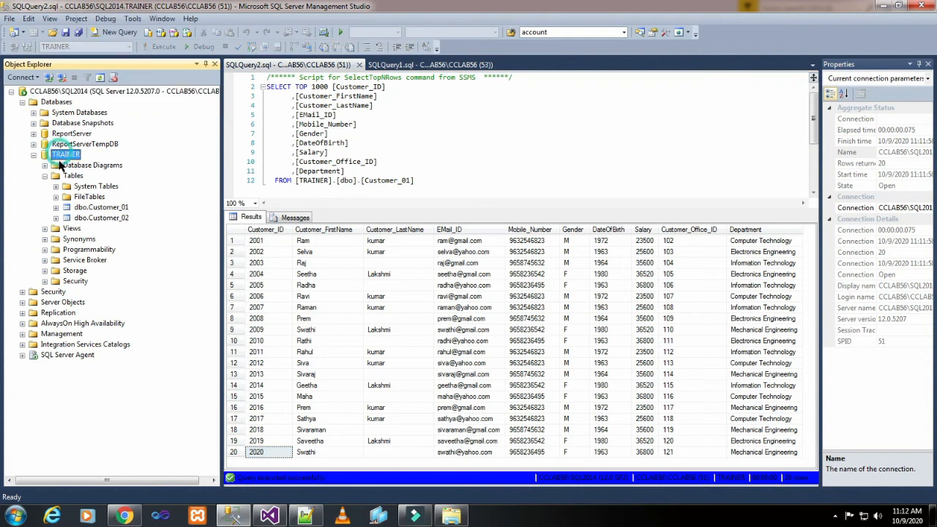
click(103, 207)
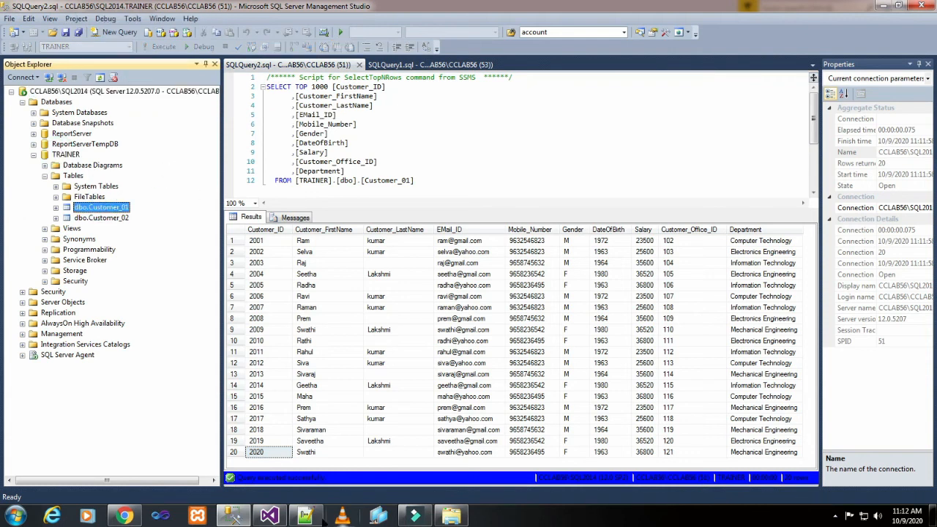
- Switch back to Visual Studio and select TRAINER as the connection's database
click(269, 517)
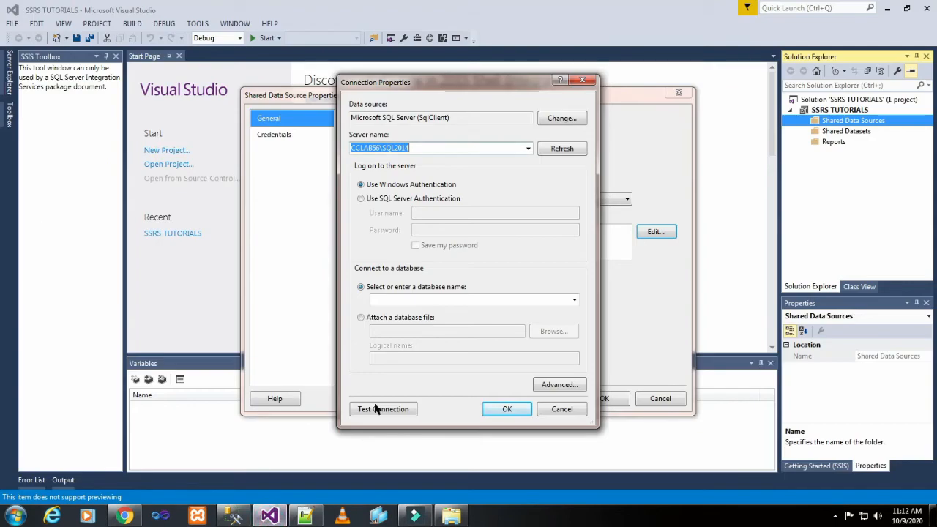
click(574, 300)
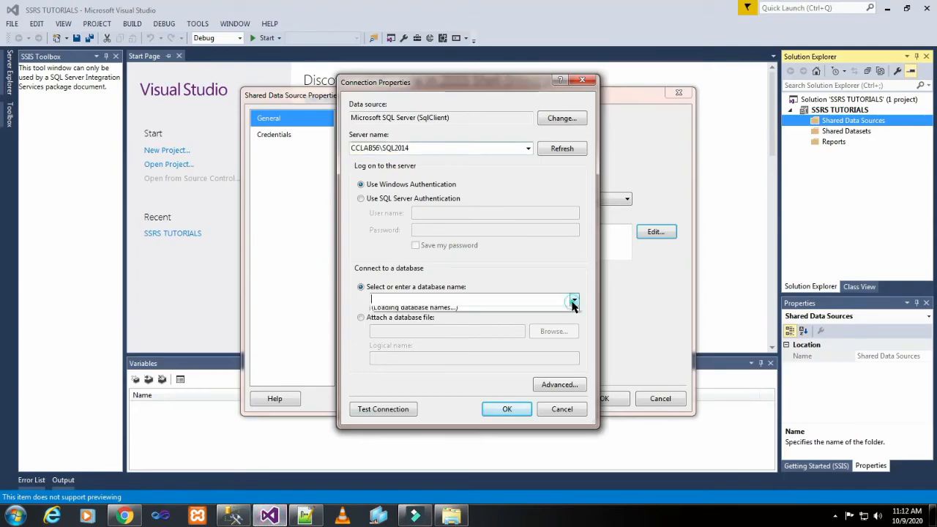
click(500, 364)
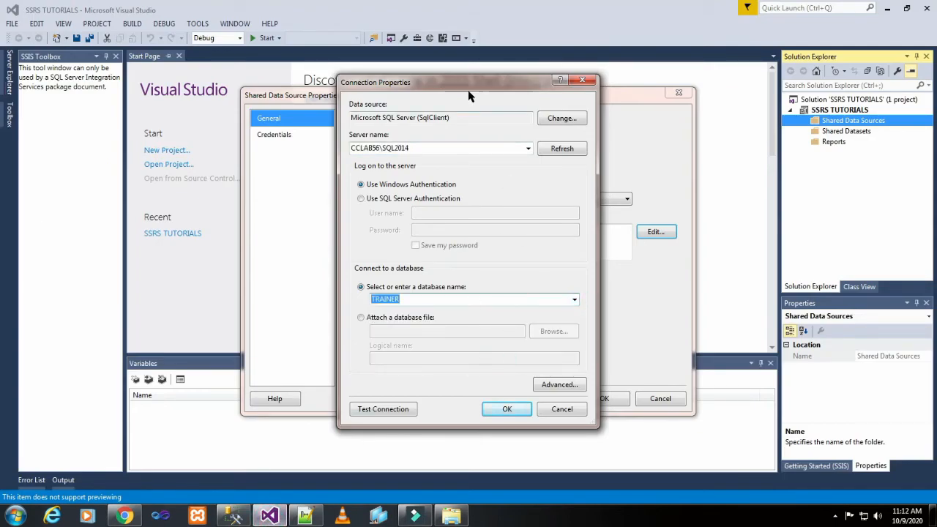
- Test the database connection and save the shared data source
click(399, 411)
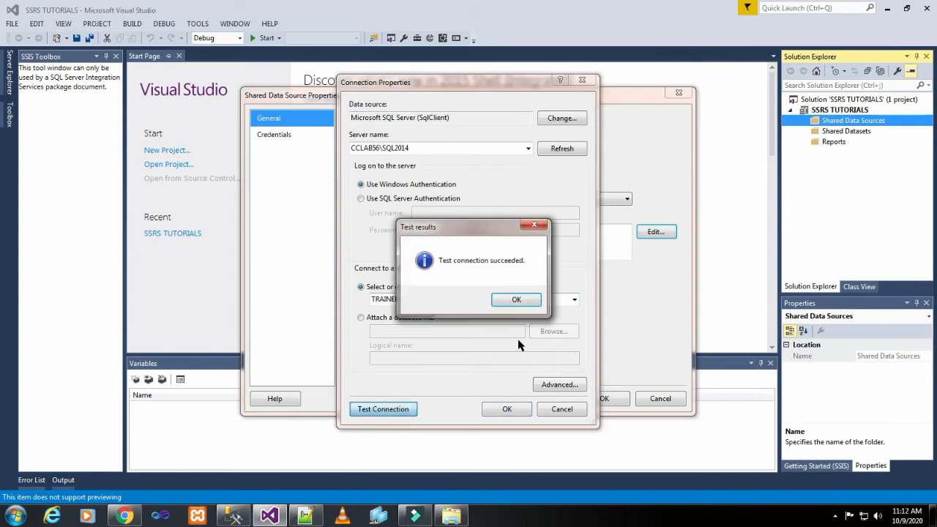
click(517, 300)
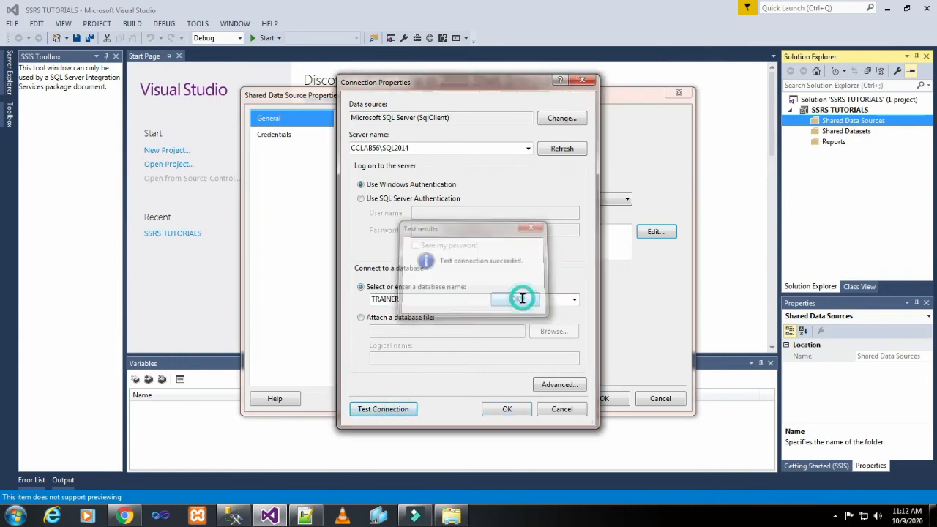
click(508, 410)
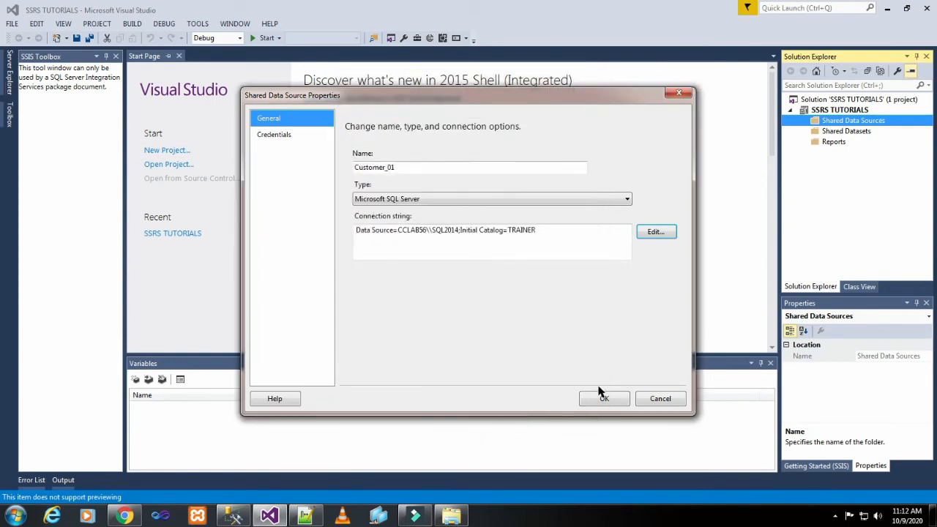
click(602, 396)
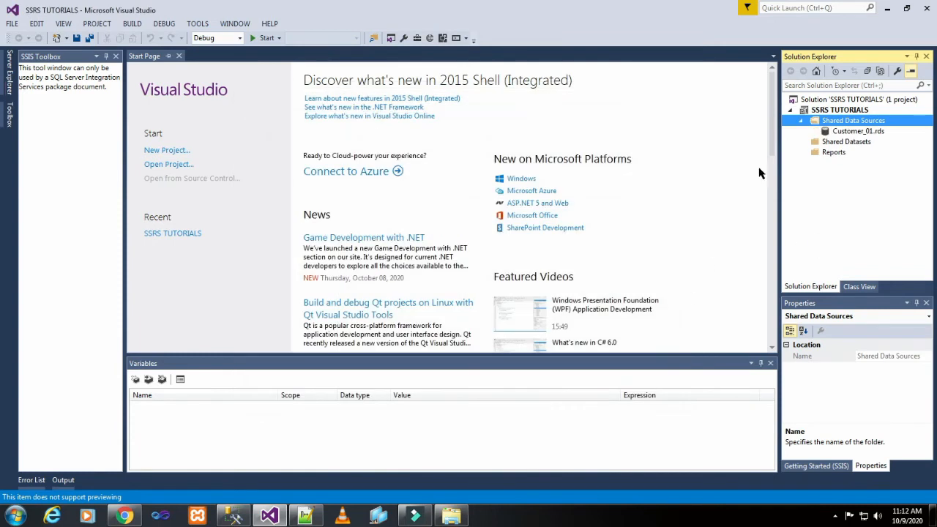
- Add a new empty report named Customer_01.rdl to the project's Reports folder
click(835, 153)
right_click(835, 154)
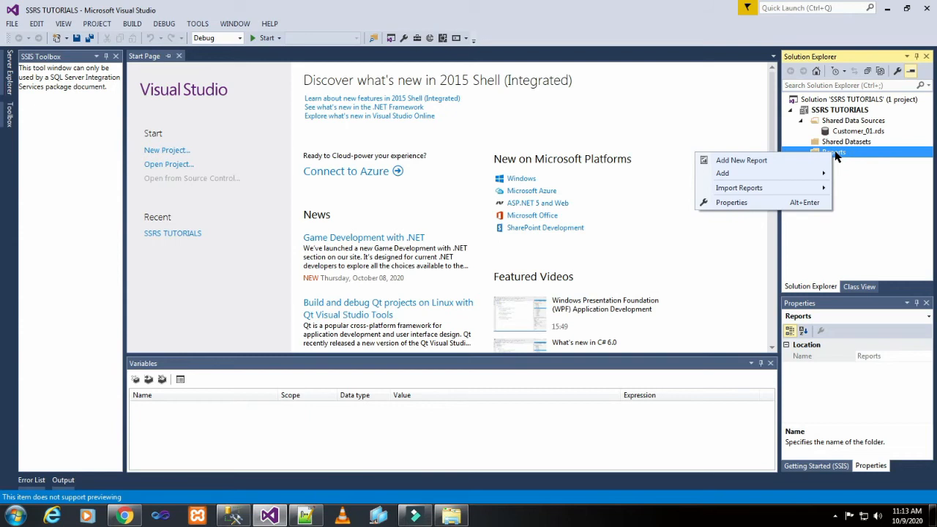
mouse_move(801, 174)
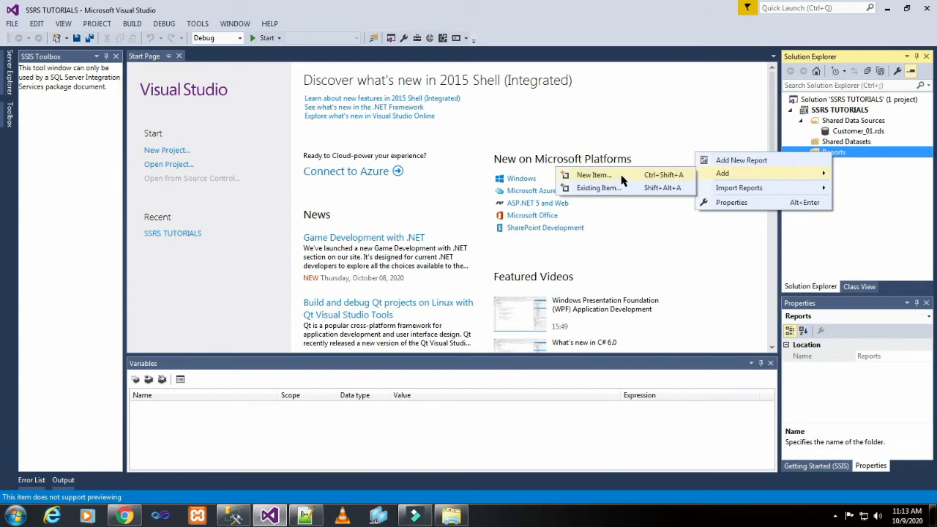
click(620, 176)
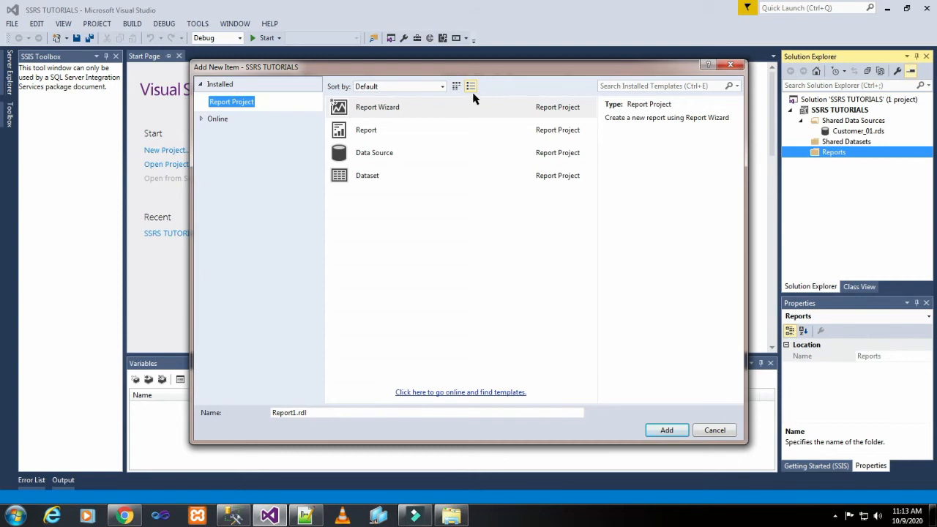
click(433, 132)
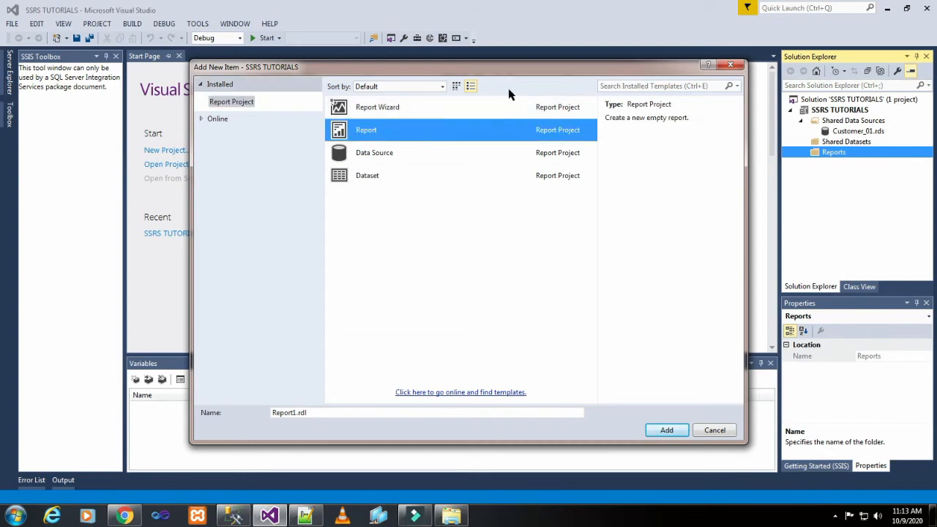
click(293, 412)
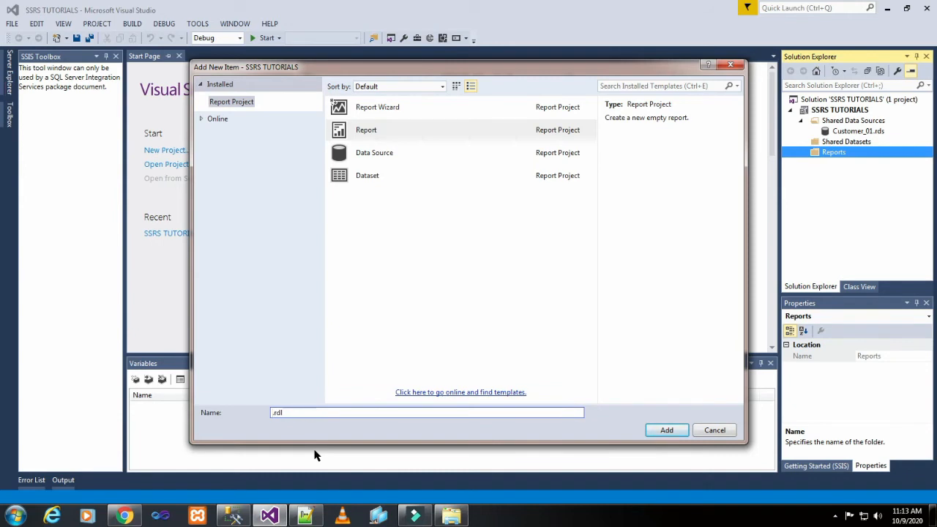
text(Customer_01)
click(682, 431)
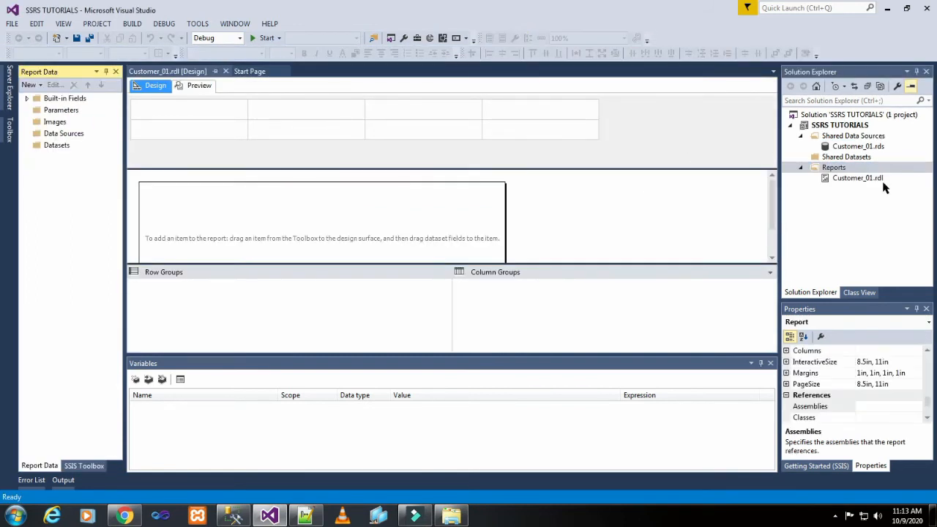
- Add a data source named DS_Customer_01 to the report, referencing the shared data source Customer_01
click(877, 180)
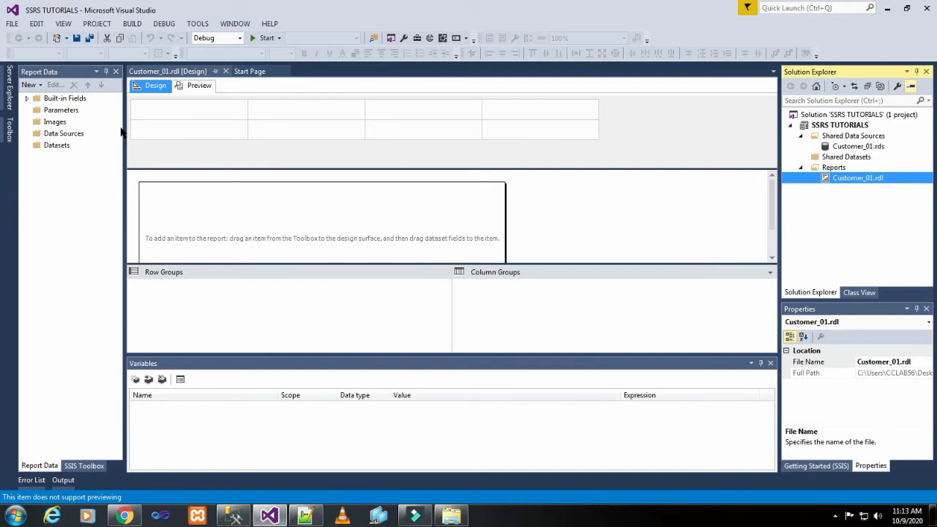
right_click(74, 137)
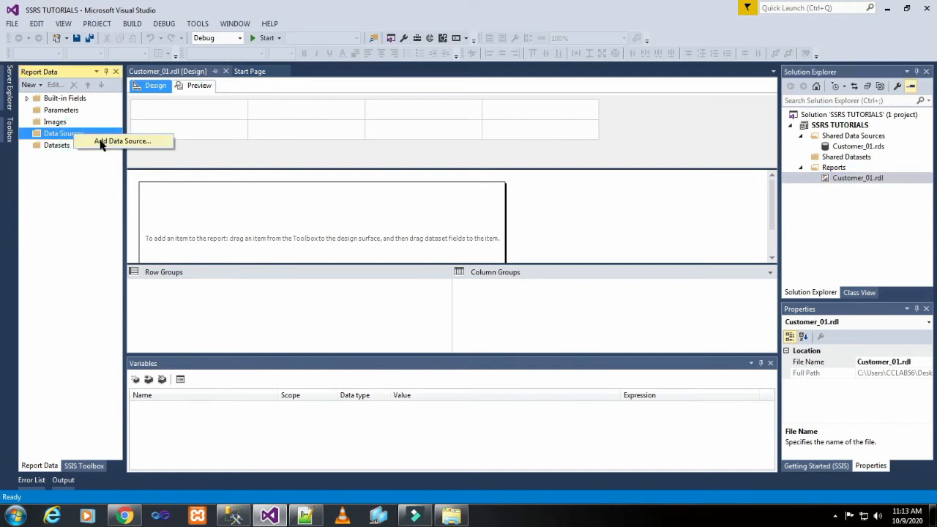
click(117, 141)
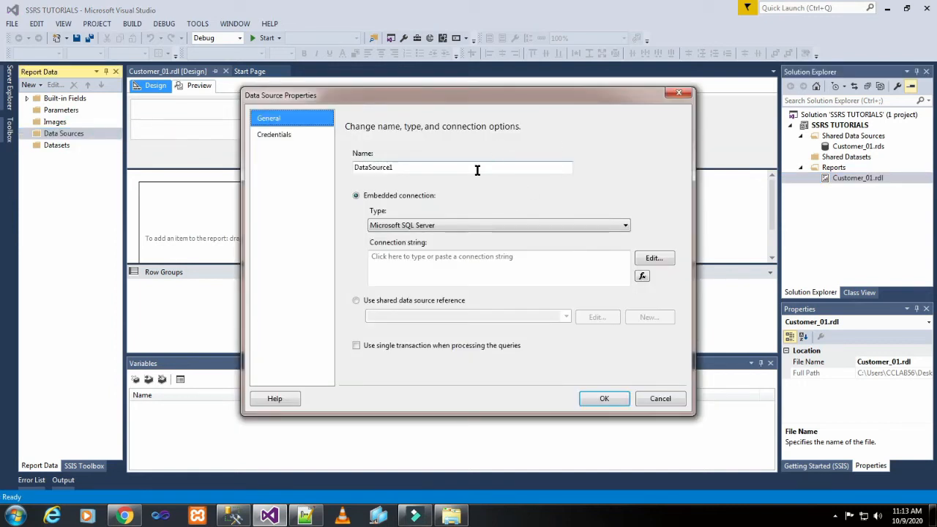
drag(477, 170, 341, 169)
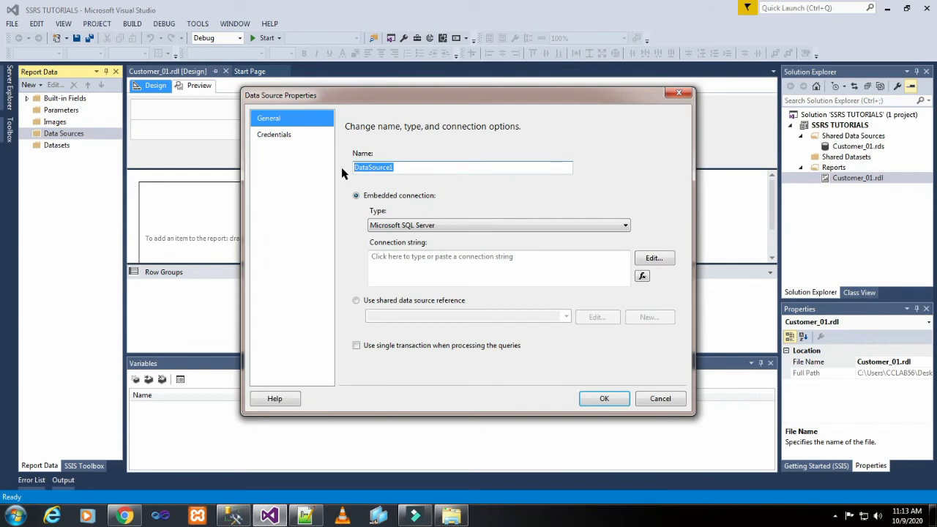
text(DS_Customer_01)
click(454, 302)
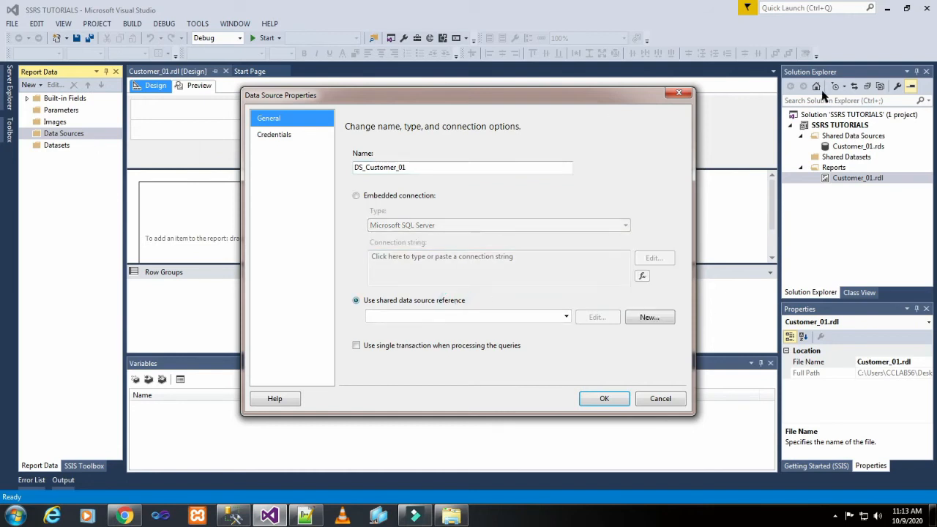
click(566, 317)
click(537, 328)
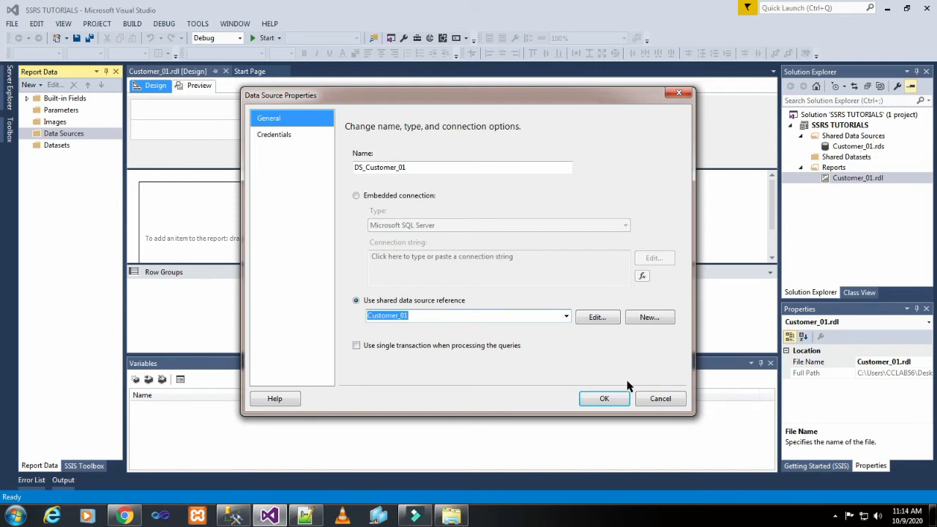
click(605, 398)
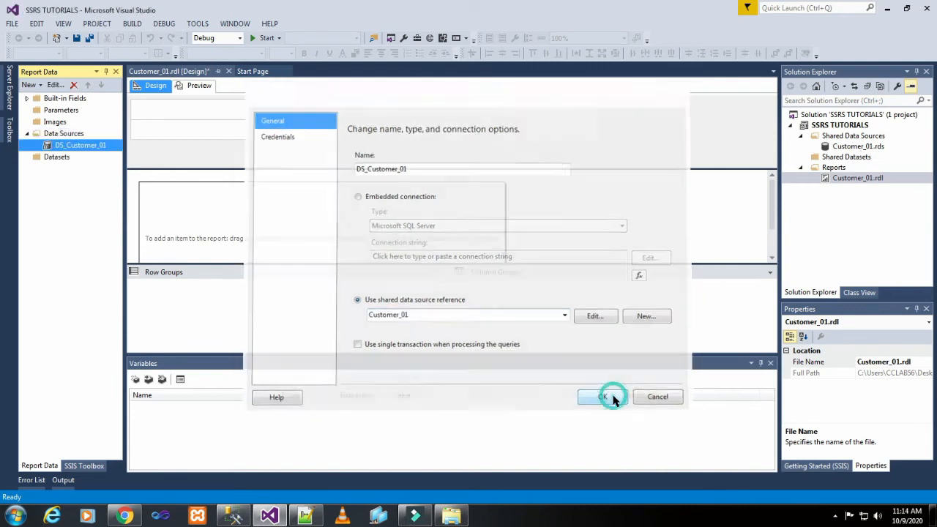
- Start a new dataset embedded in the report, using DS_Customer_01 as its data source
click(45, 160)
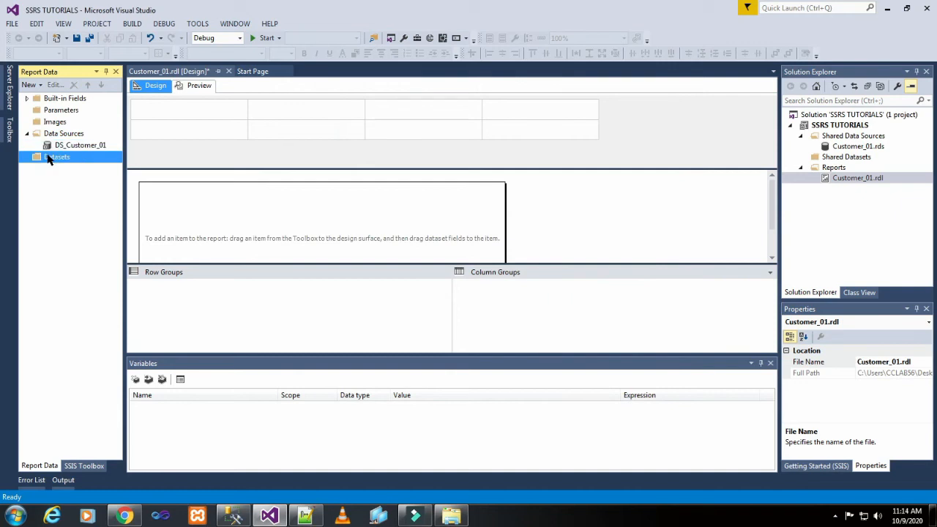
right_click(50, 157)
click(61, 166)
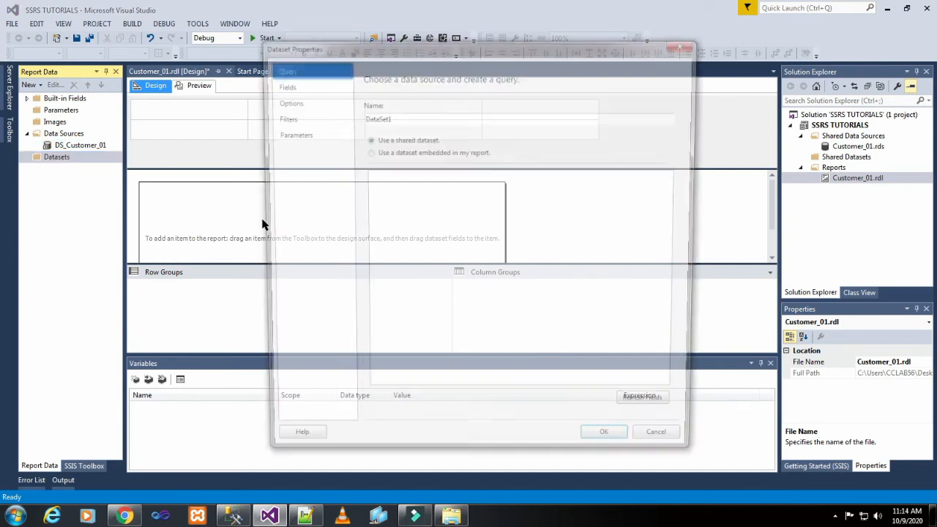
click(428, 153)
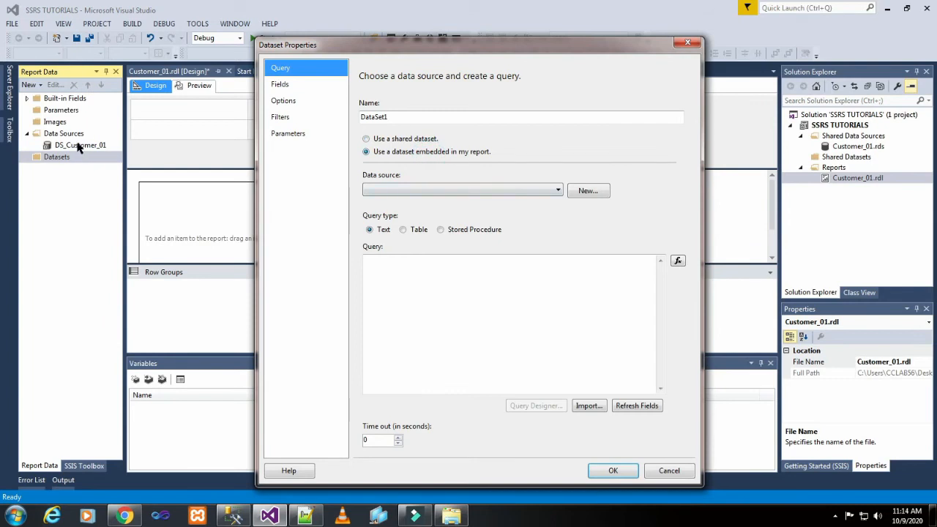
click(414, 191)
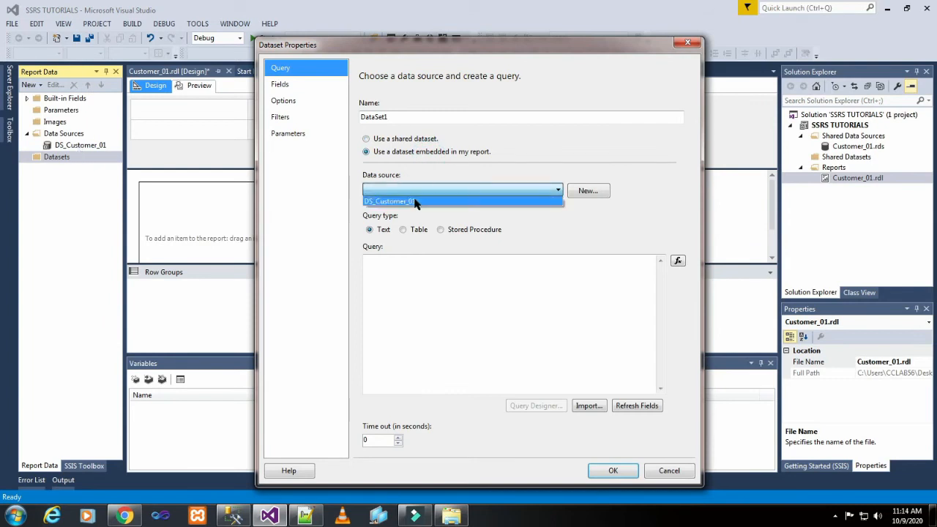
click(414, 200)
click(458, 278)
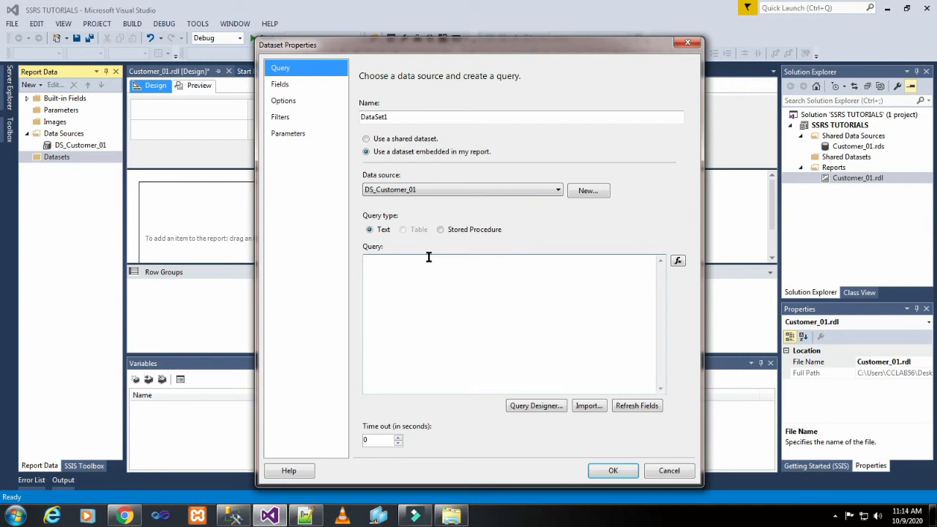
- Switch to SQL Server Management Studio and copy the whole SELECT TOP 1000 query on [TRAINER].[dbo].[Customer_01], without the comment line
click(269, 516)
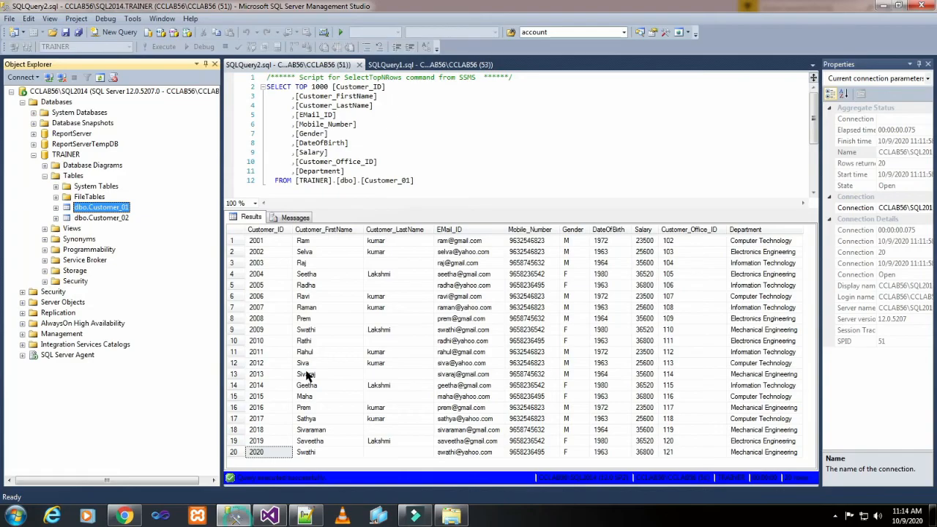
click(234, 516)
drag(423, 181, 265, 93)
key(ctrl+c)
right_click(290, 109)
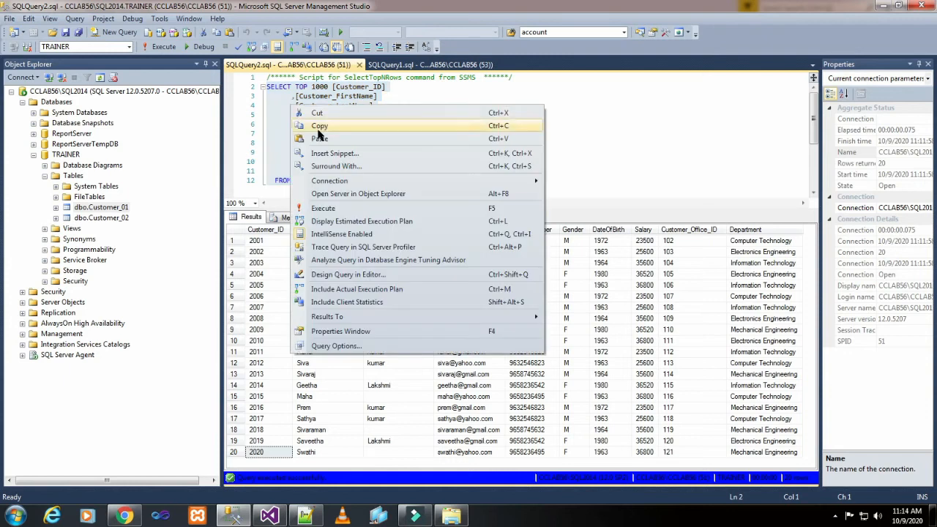
click(317, 131)
- Switch back to Visual Studio, paste the copied SELECT statement as the dataset's query and create the dataset
click(270, 516)
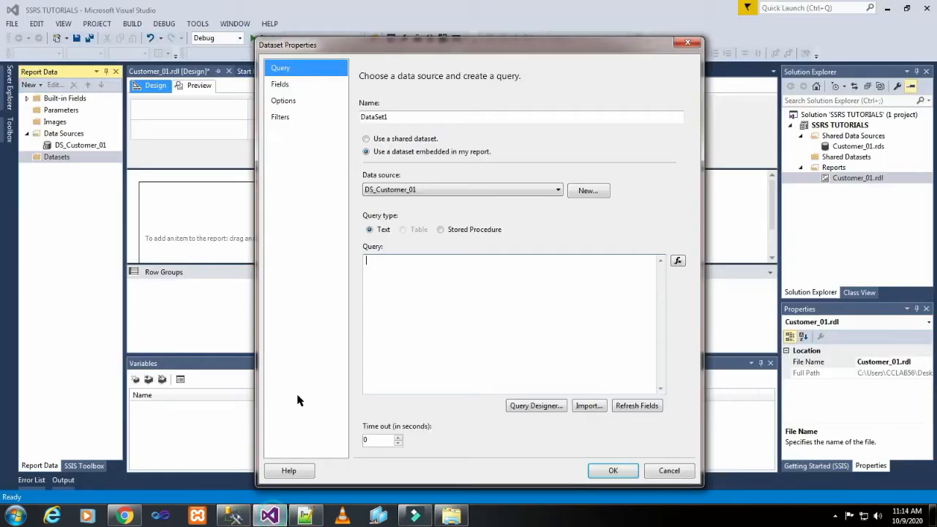
right_click(445, 294)
click(474, 345)
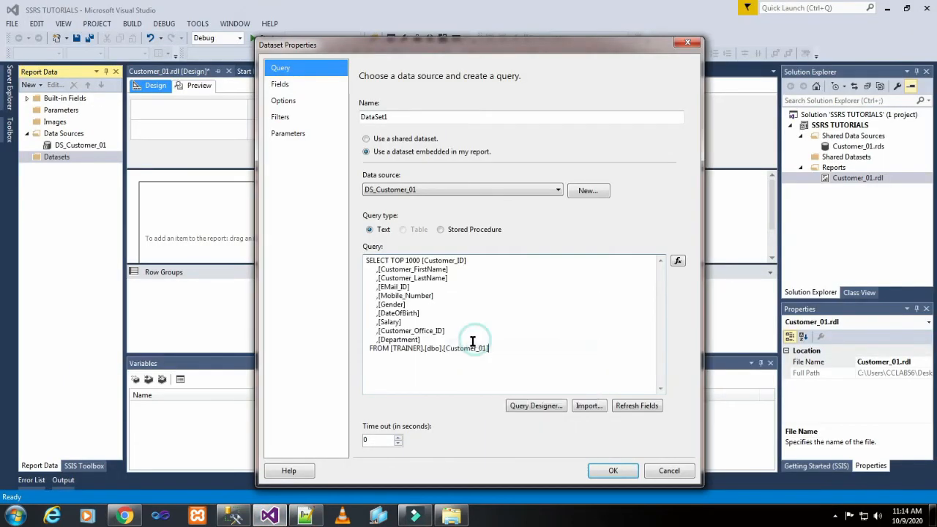
click(612, 471)
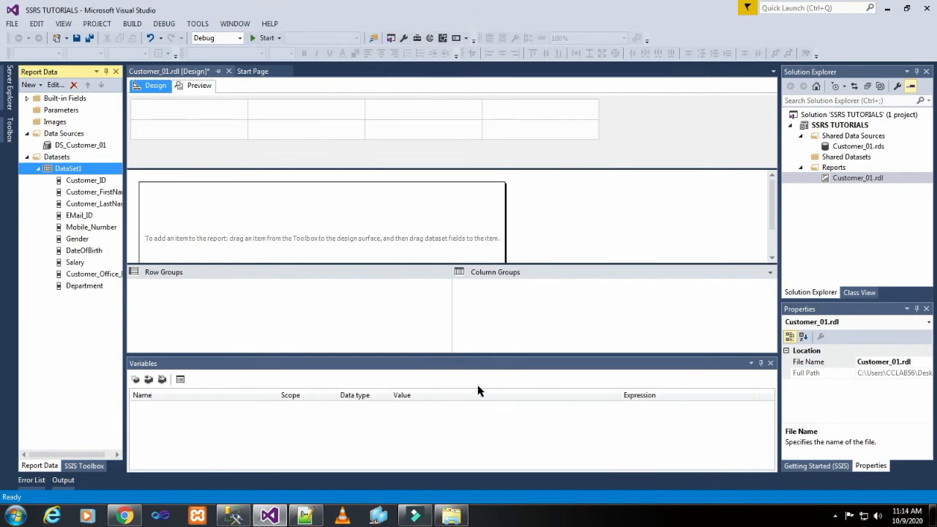
- Insert a table into the empty report body
click(218, 227)
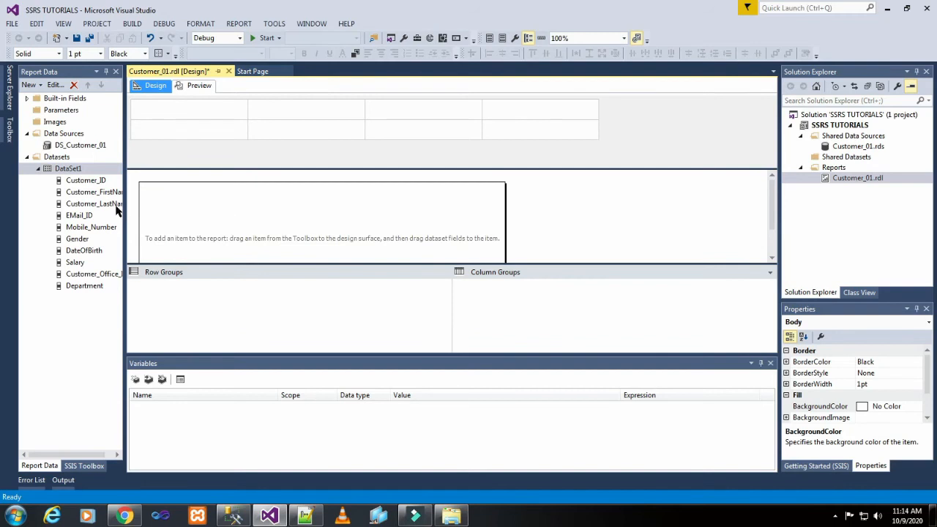
right_click(193, 202)
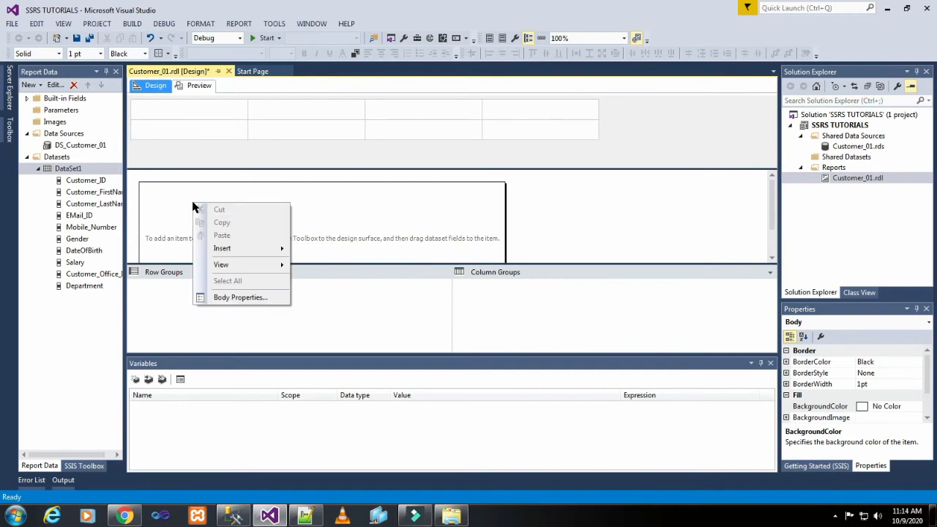
mouse_move(238, 256)
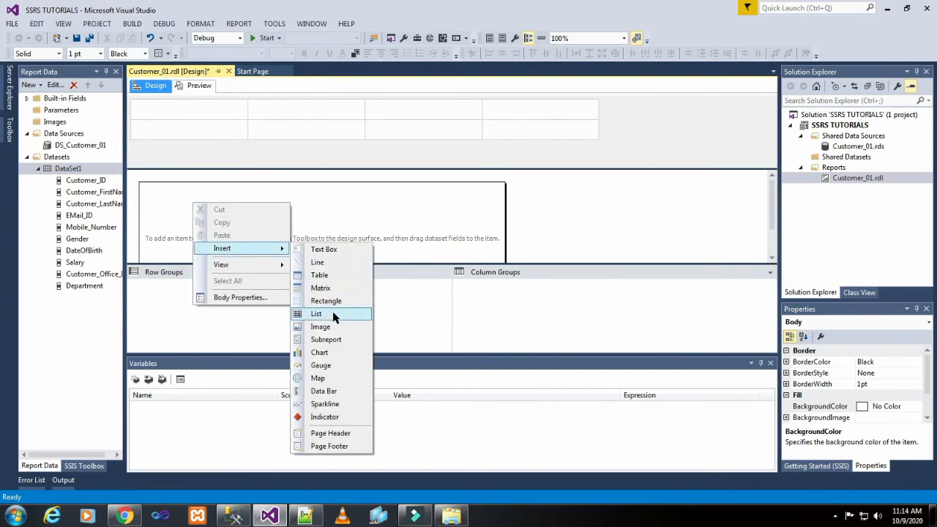
click(333, 275)
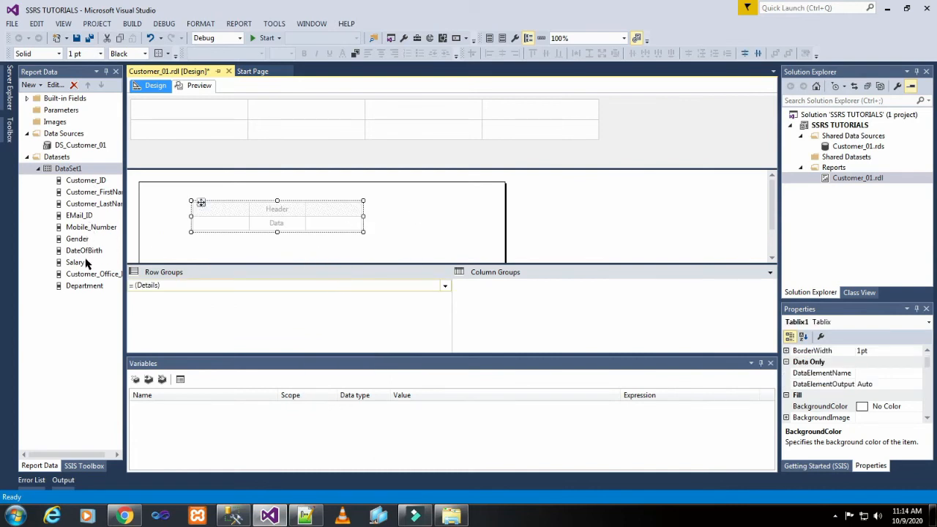
- Add seven columns to the table, each to the right of the last column, for ten columns in total
click(339, 211)
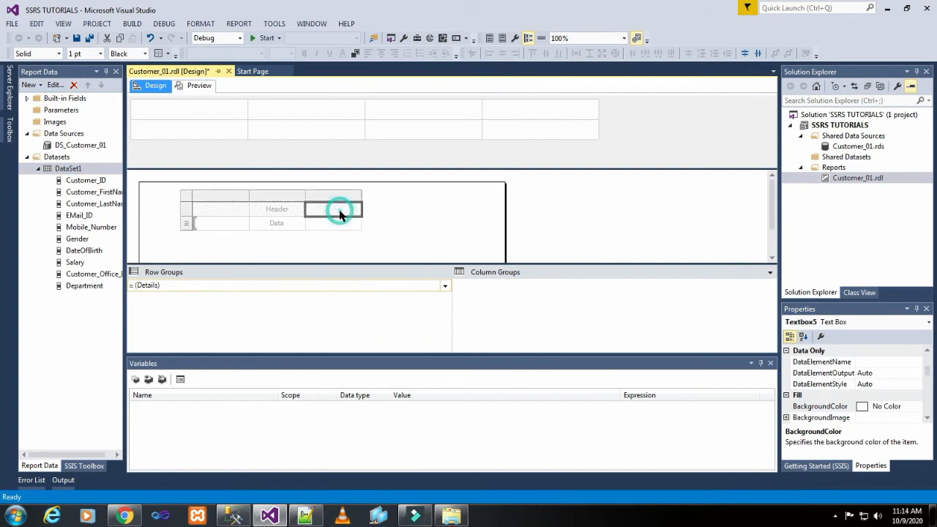
click(350, 195)
right_click(351, 196)
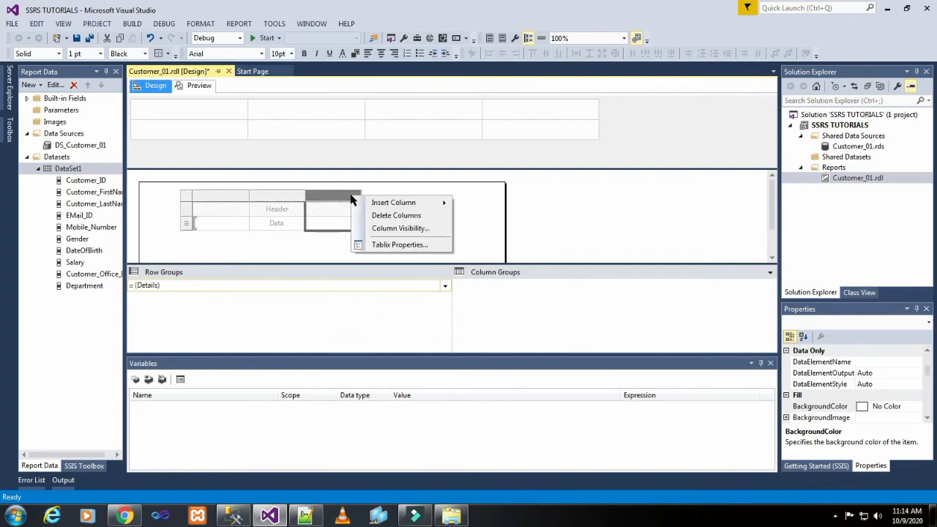
mouse_move(377, 203)
click(480, 216)
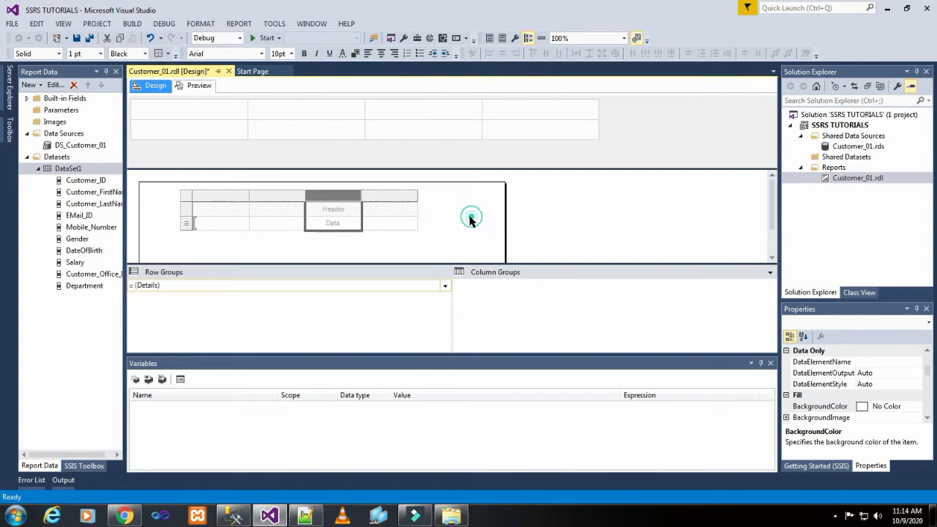
right_click(406, 201)
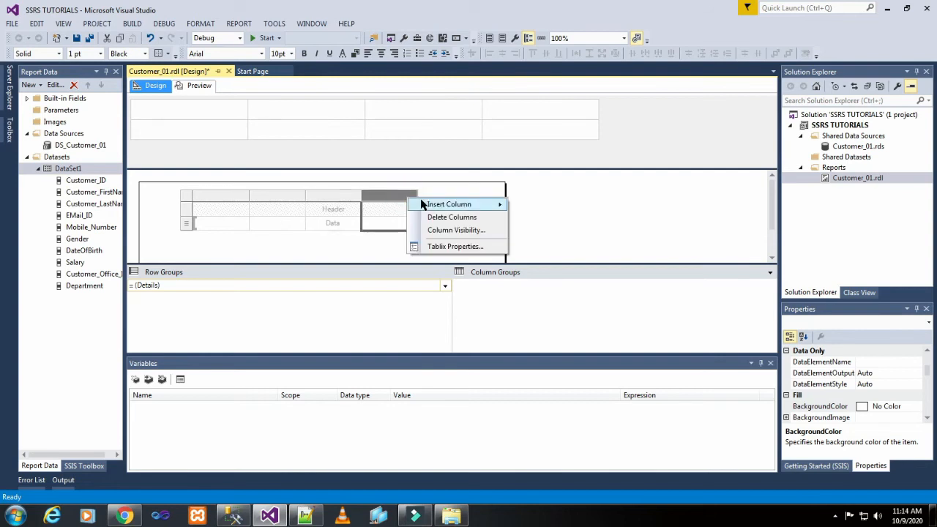
mouse_move(497, 206)
click(537, 218)
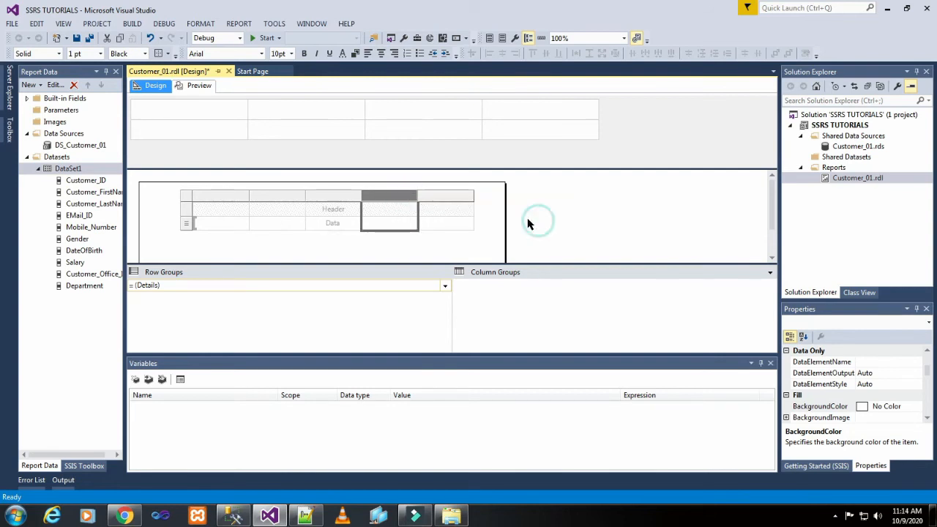
click(463, 194)
right_click(463, 196)
mouse_move(488, 201)
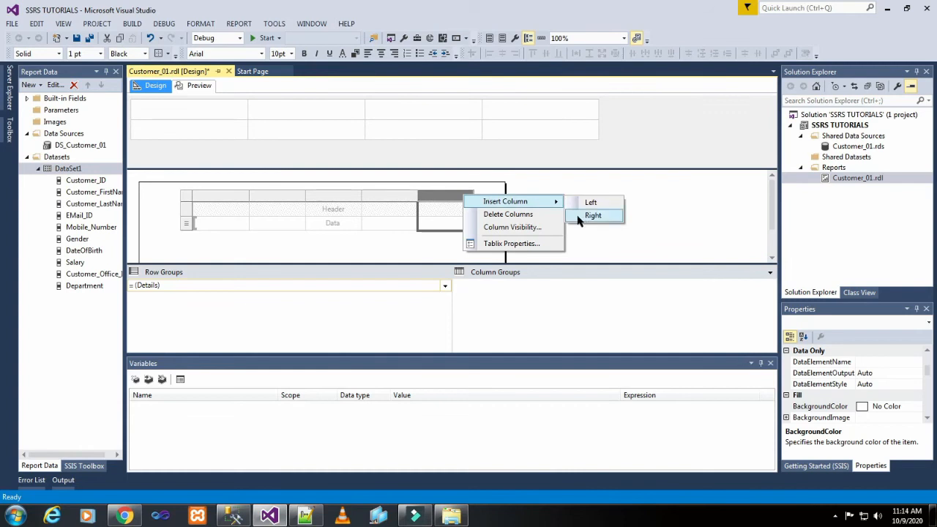
click(580, 214)
click(512, 195)
right_click(513, 196)
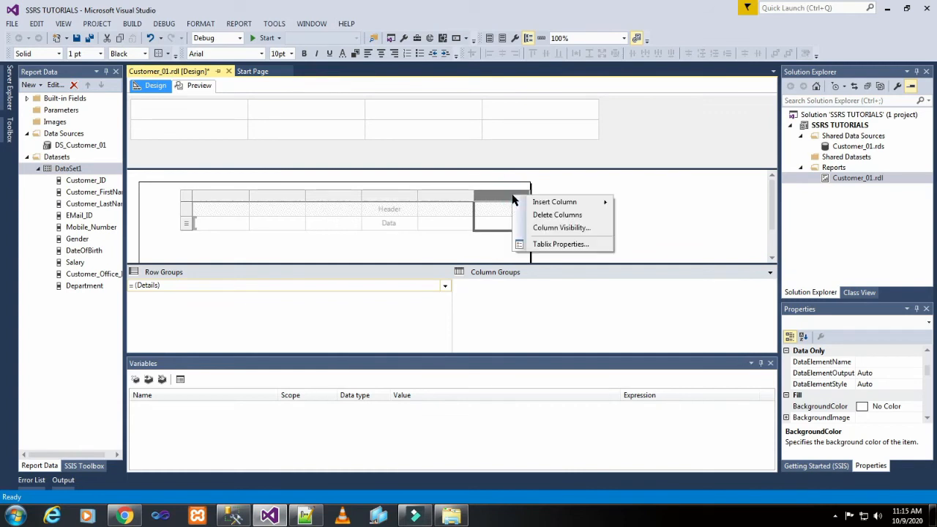
mouse_move(569, 202)
click(642, 216)
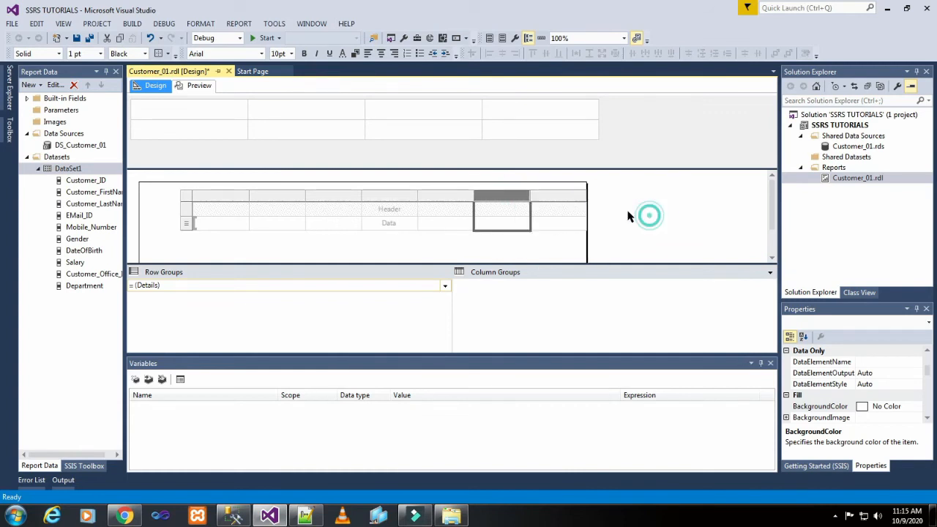
click(573, 195)
right_click(573, 197)
mouse_move(606, 203)
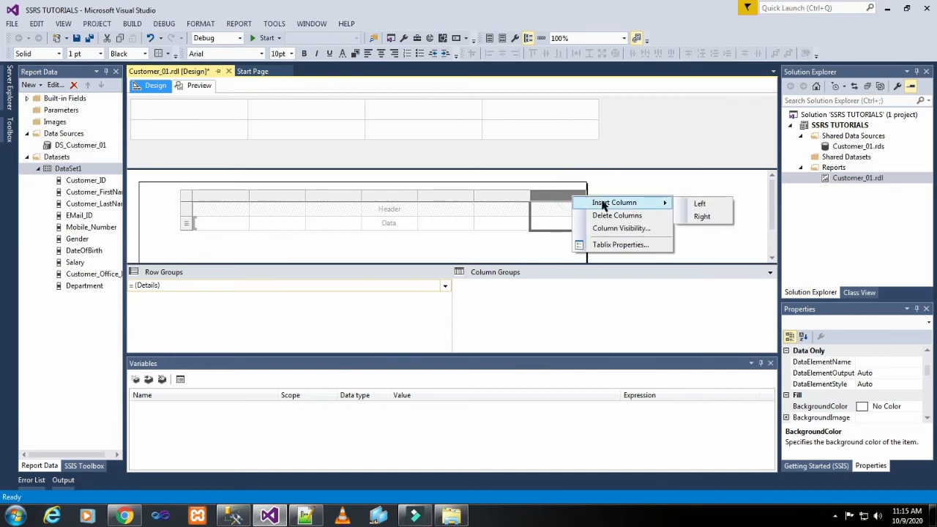
click(691, 217)
click(612, 196)
right_click(613, 196)
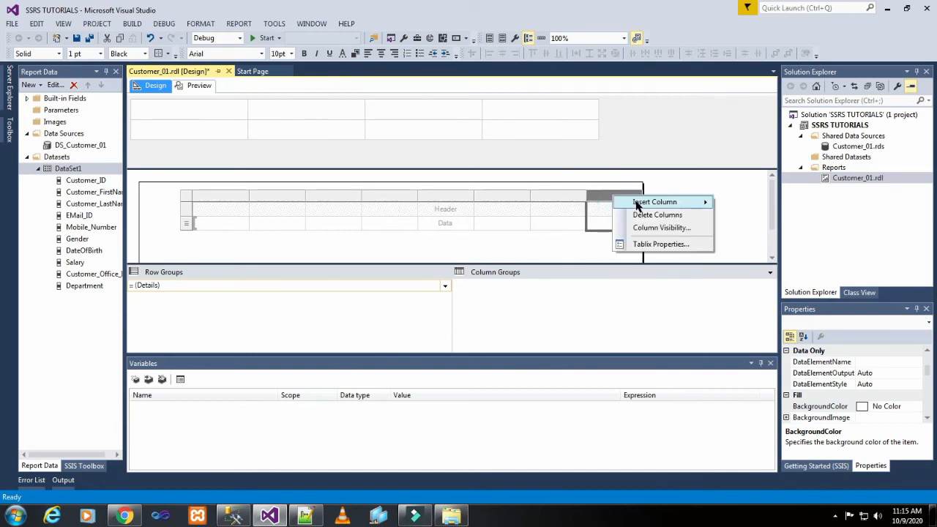
mouse_move(663, 204)
click(741, 217)
click(671, 195)
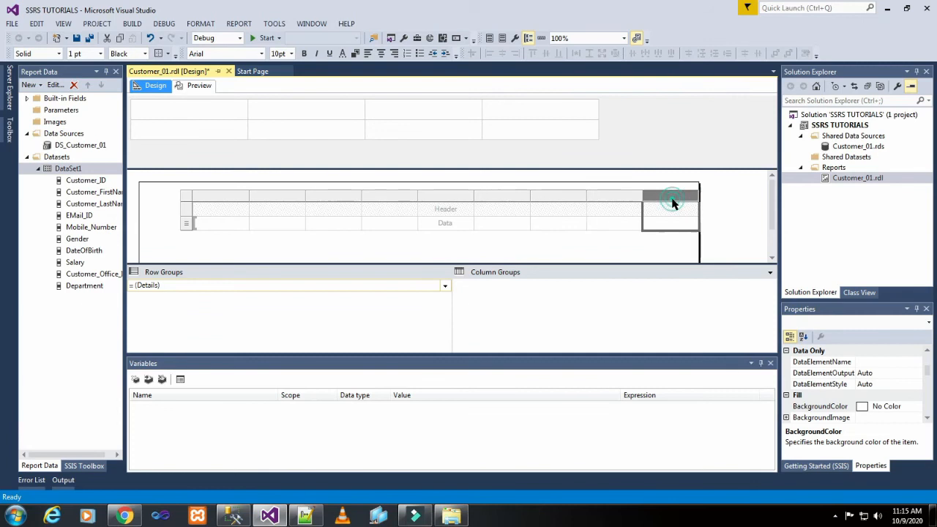
right_click(672, 197)
mouse_move(709, 210)
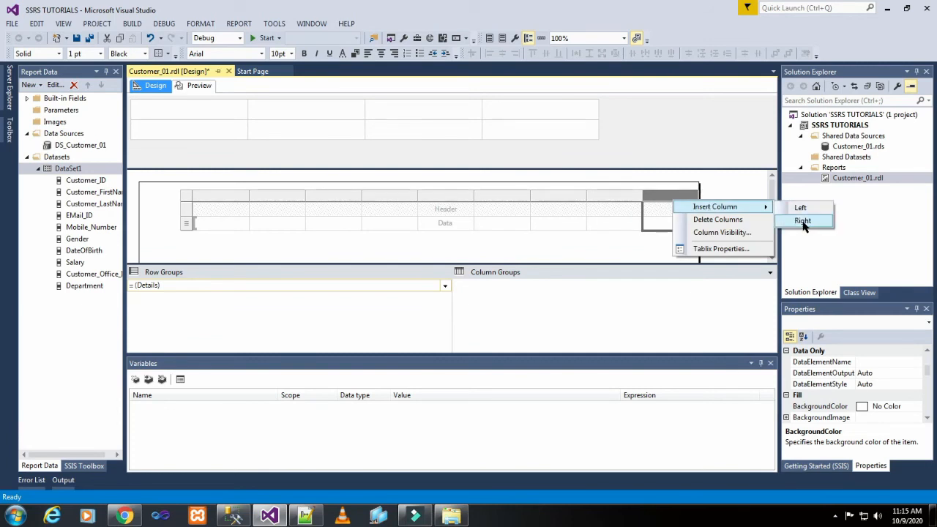
click(798, 220)
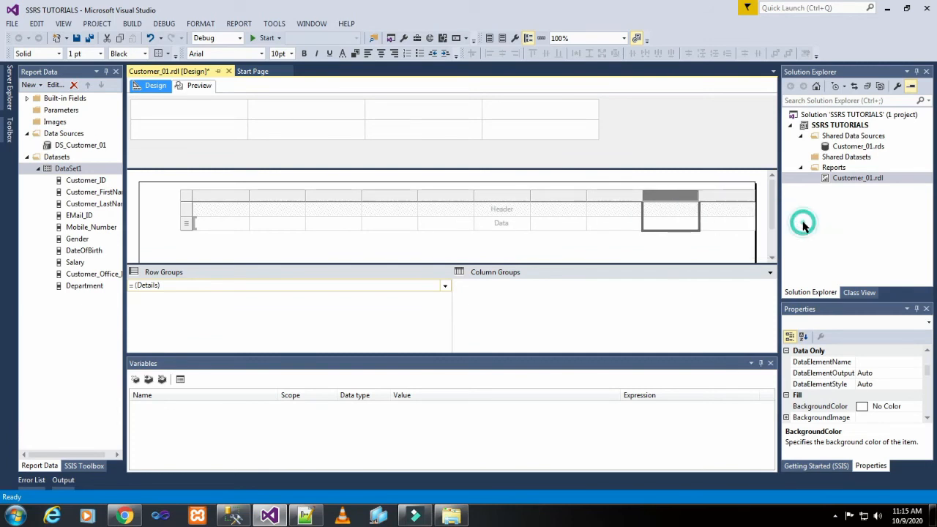
click(316, 254)
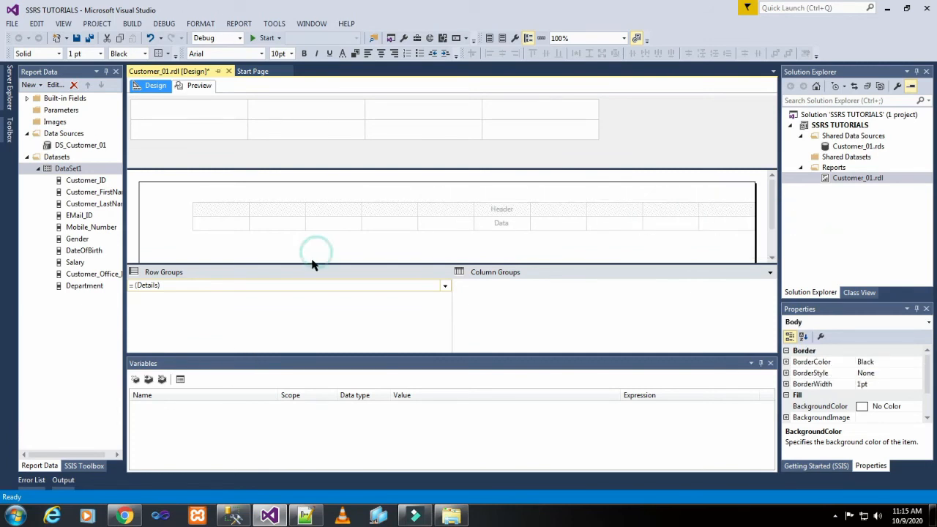
- Move the table close to the report body's left edge and slightly down, and enlarge the design area downwards
click(205, 211)
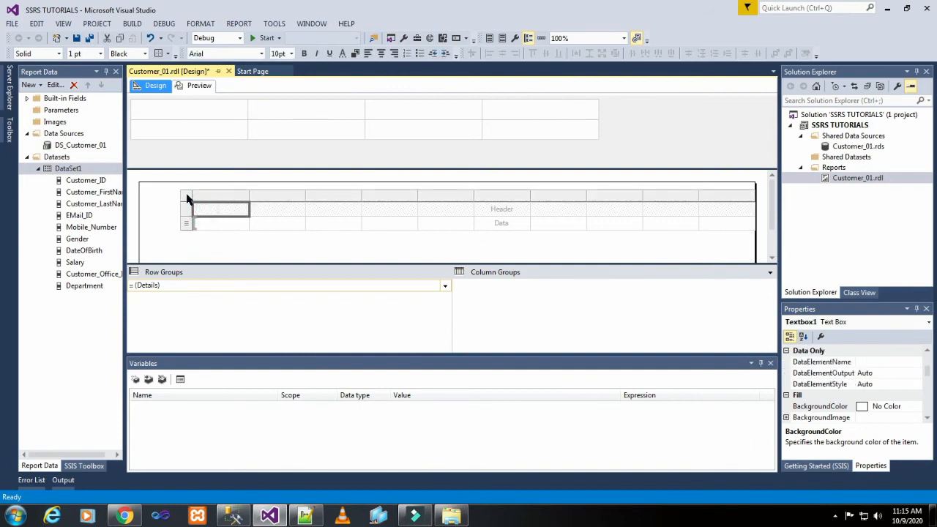
click(187, 196)
drag(200, 204, 156, 218)
drag(253, 264, 252, 331)
click(438, 337)
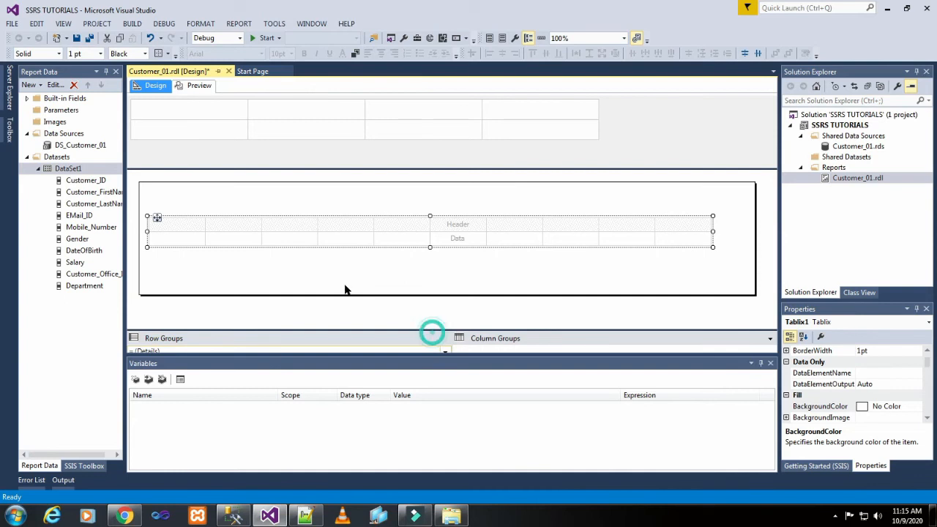
- Place the Customer_ID, Customer_FirstName and Customer_LastName fields in the table's first three columns
click(172, 225)
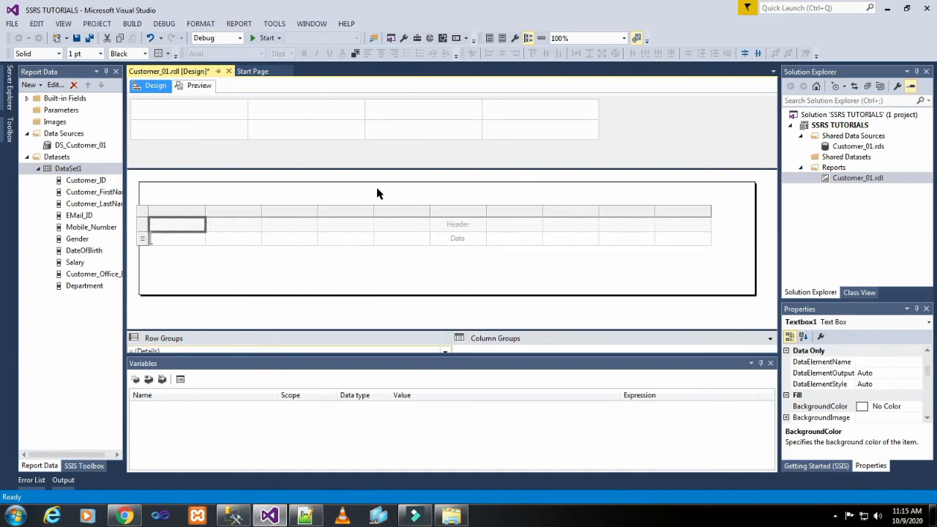
click(92, 183)
drag(91, 183, 172, 237)
drag(106, 195, 210, 234)
drag(95, 204, 279, 236)
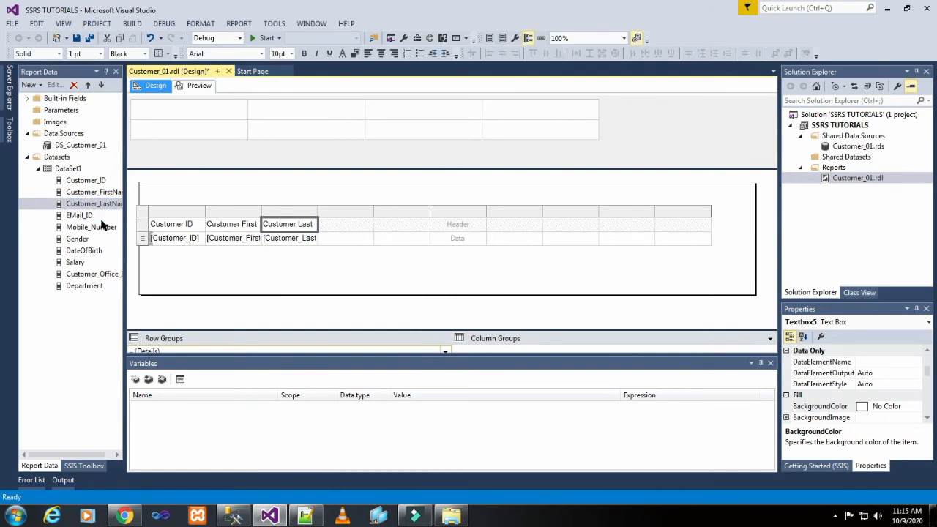
- Place the EMail_ID, Mobile_Number, Gender and DateOfBirth fields in the table's fourth to seventh columns
drag(79, 216, 326, 233)
drag(95, 230, 380, 226)
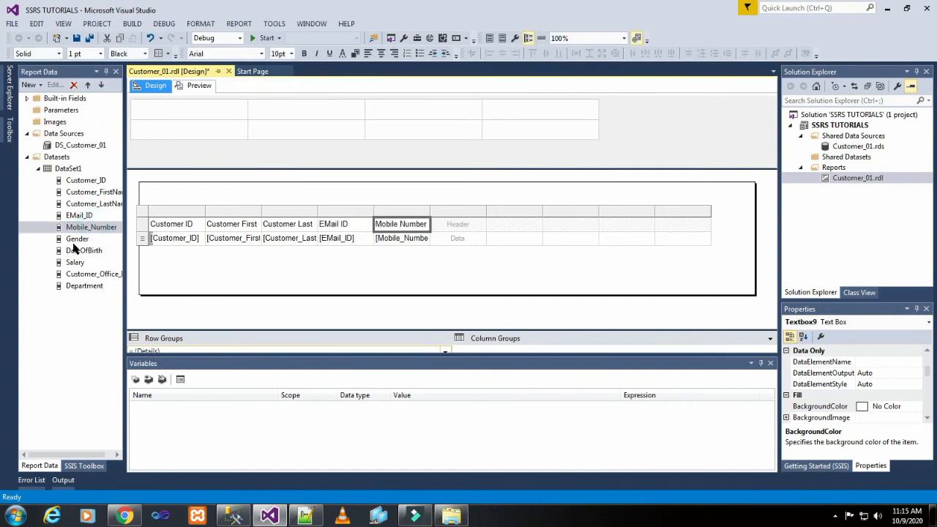
drag(75, 240, 459, 229)
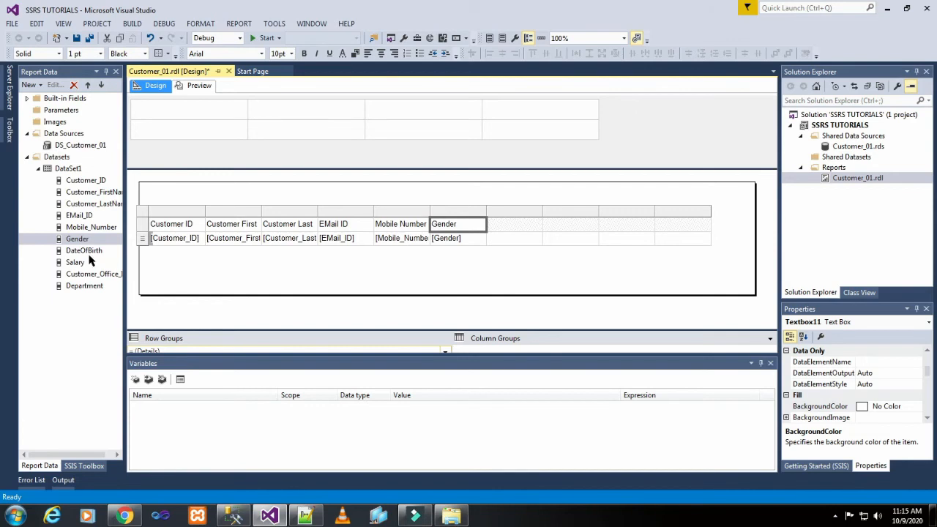
drag(87, 253, 504, 236)
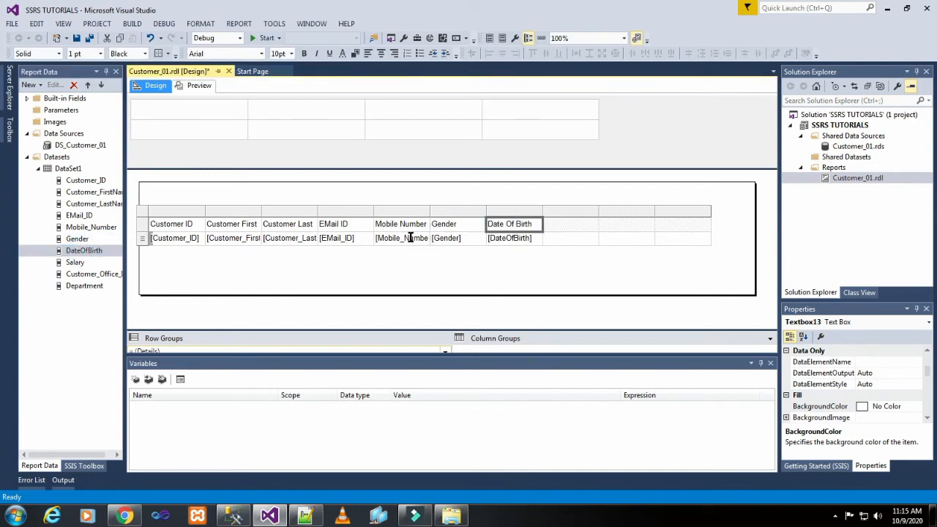
- Place the Salary, Customer_Office_ID and Department fields in the table's eighth to tenth columns
click(80, 265)
drag(79, 270, 578, 236)
click(96, 275)
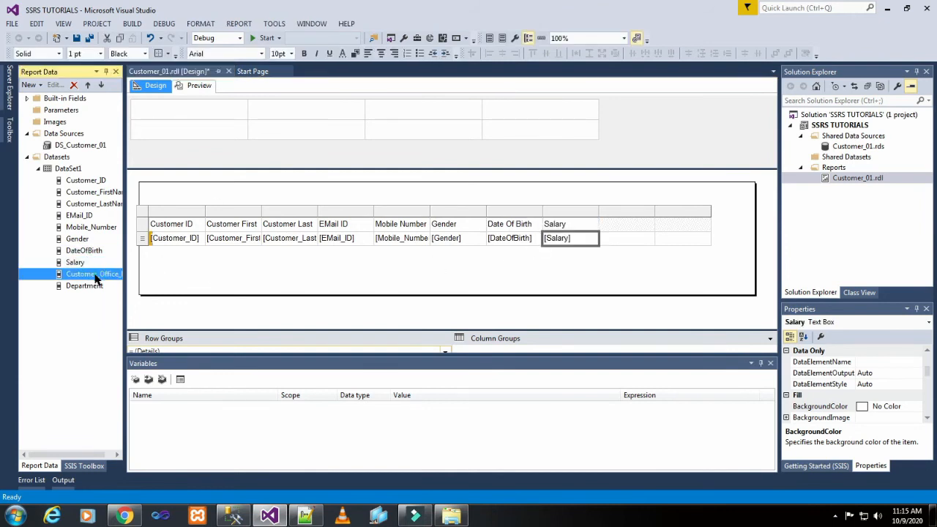
drag(96, 276, 617, 233)
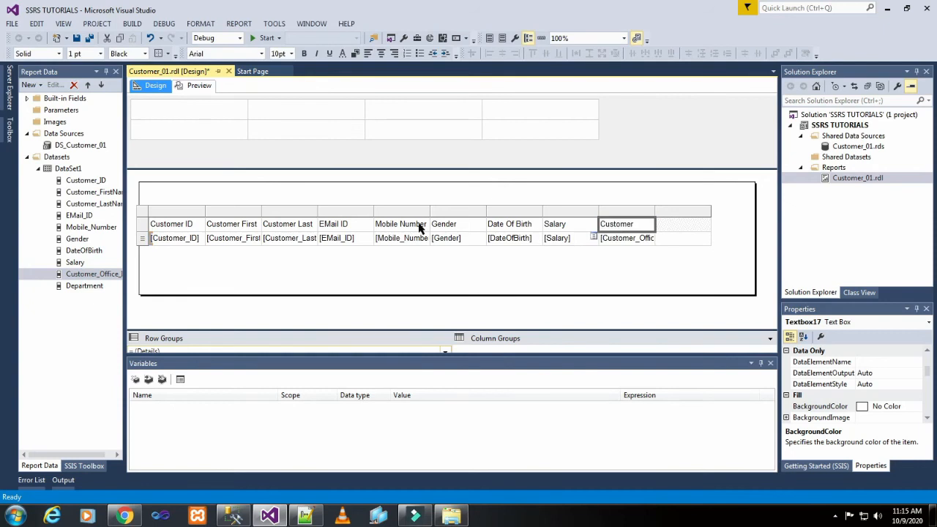
click(86, 288)
drag(88, 289, 677, 233)
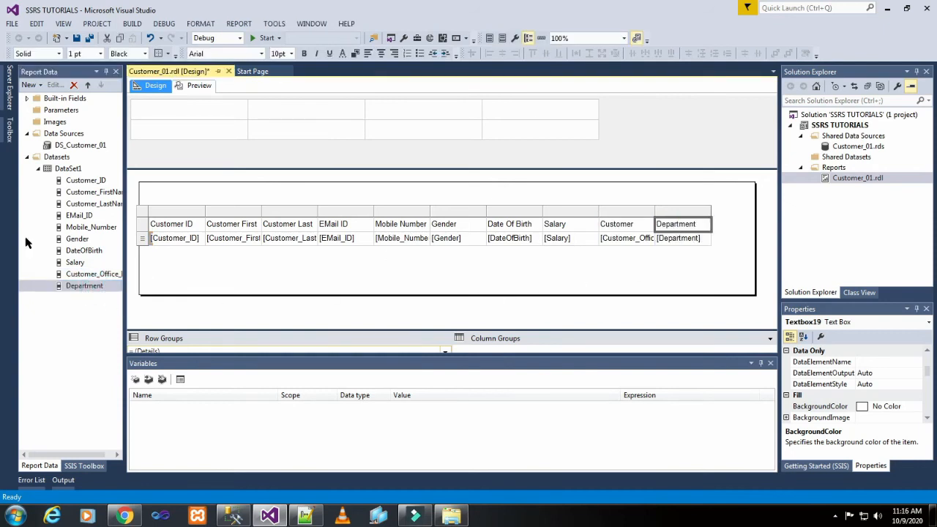
click(256, 269)
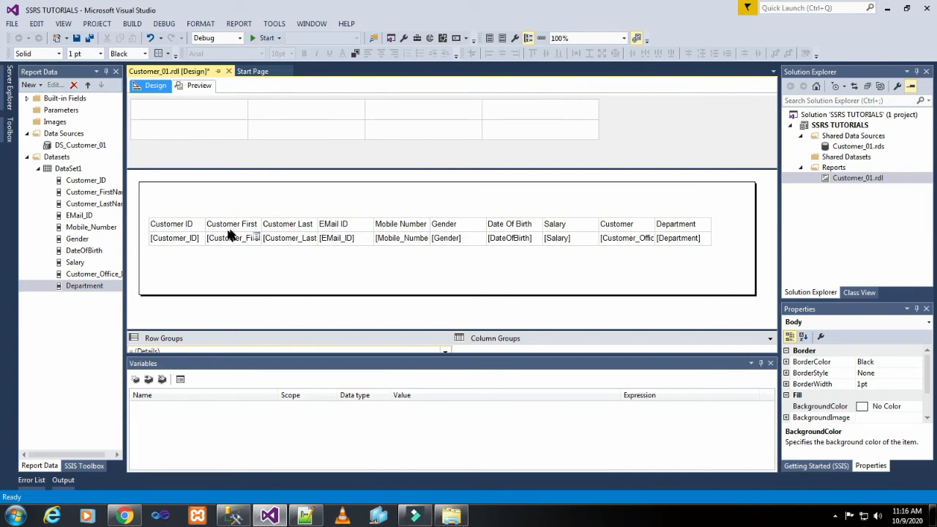
- Widen the table's second column until the Customer First Name header fits on one line
double_click(236, 221)
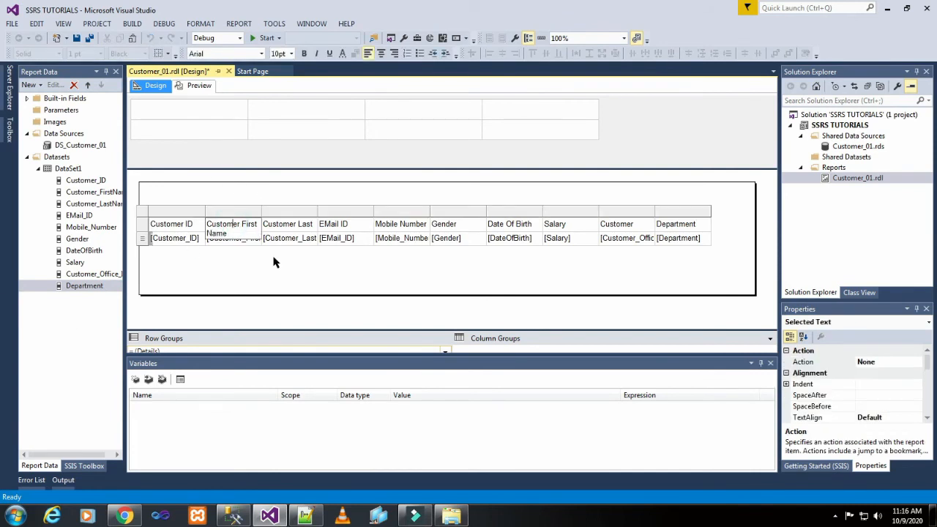
click(244, 211)
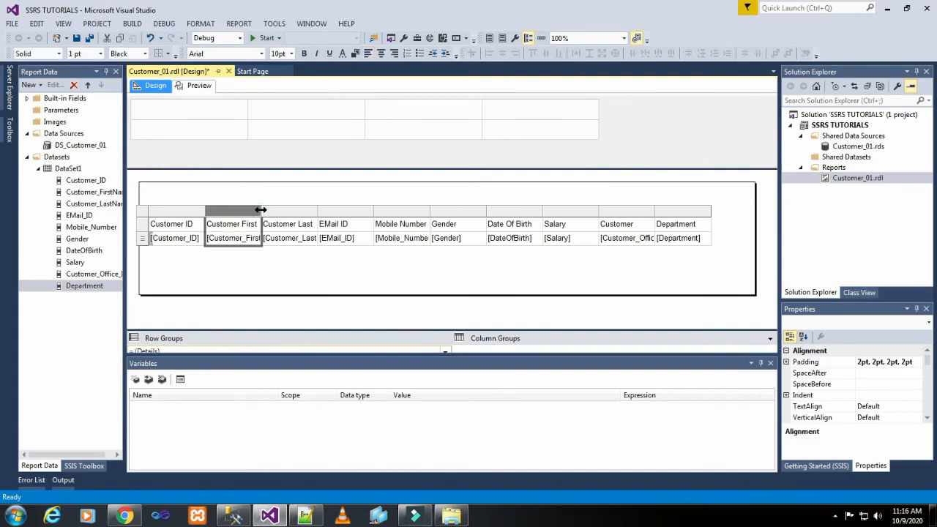
drag(261, 210, 283, 211)
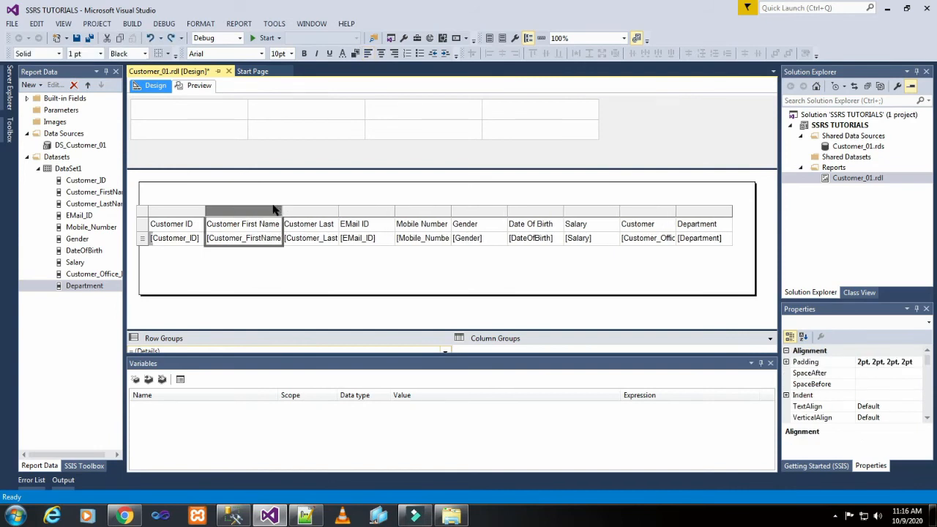
click(269, 269)
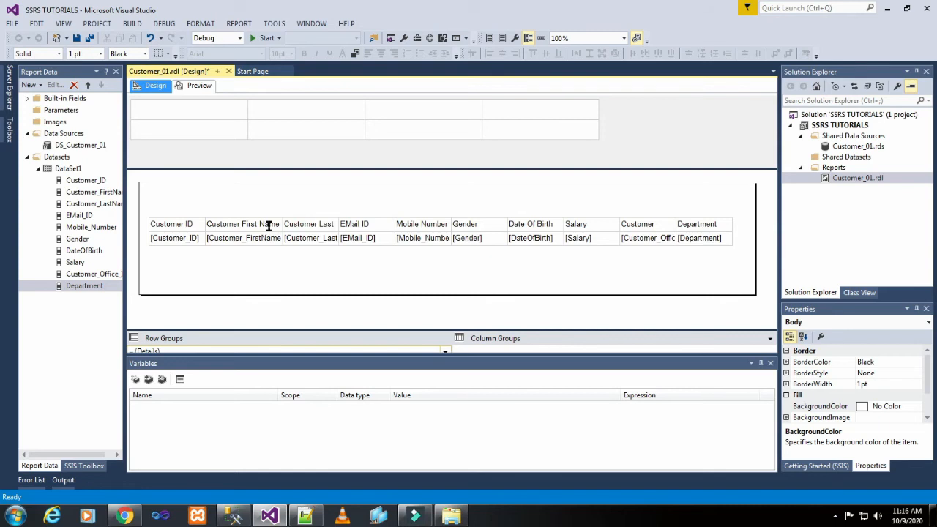
- Shorten the second column's header to "First Name"
click(254, 227)
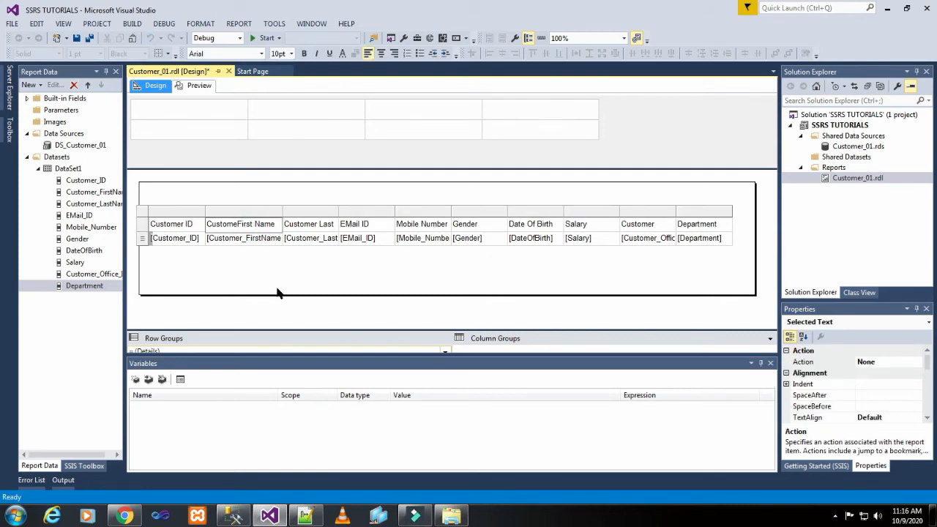
key(BackSpace)
key(BackSpace)
key(BackSpace)
key(BackSpace)
key(BackSpace)
key(BackSpace)
key(BackSpace)
key(BackSpace)
key(BackSpace)
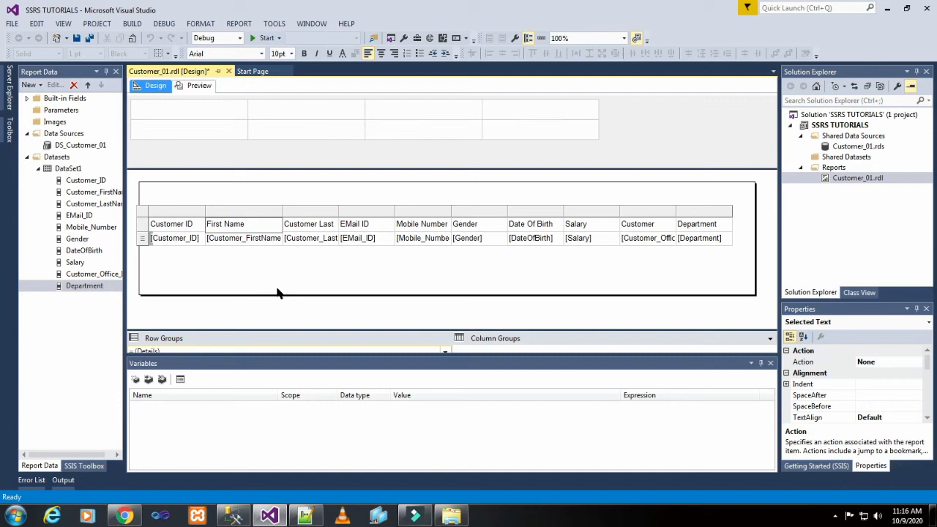
click(315, 288)
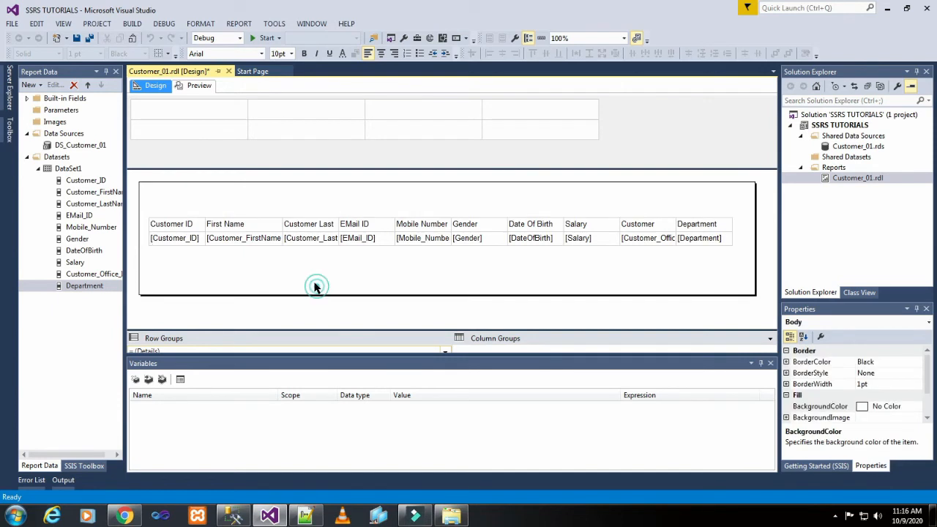
- Widen the table's third column slightly and shorten its header to "Last Name"
click(325, 224)
drag(340, 212, 355, 212)
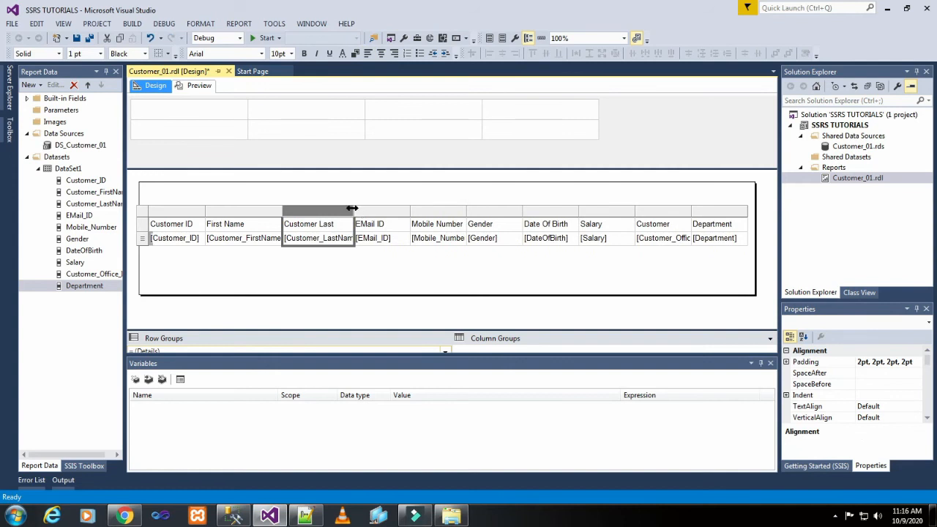
click(320, 224)
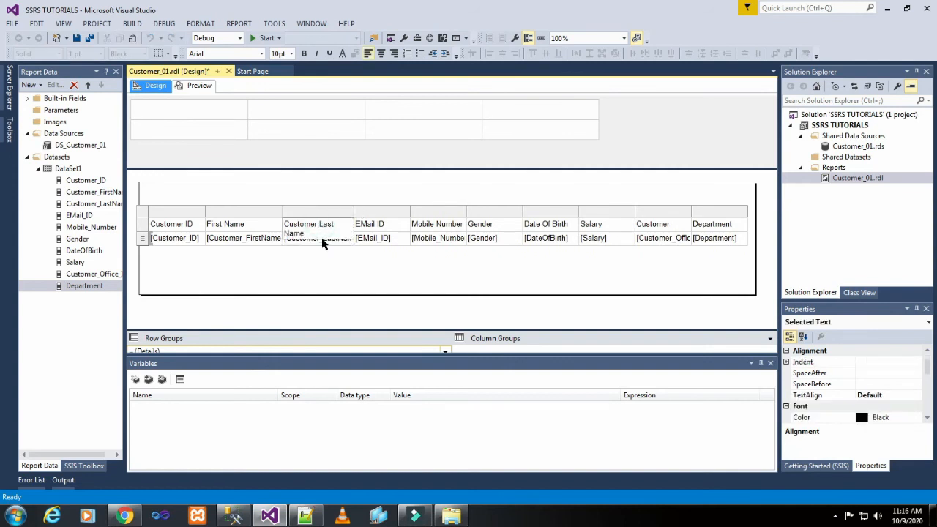
key(BackSpace)
key(BackSpace)
key(BackSpace)
key(BackSpace)
key(BackSpace)
key(BackSpace)
key(BackSpace)
key(BackSpace)
key(BackSpace)
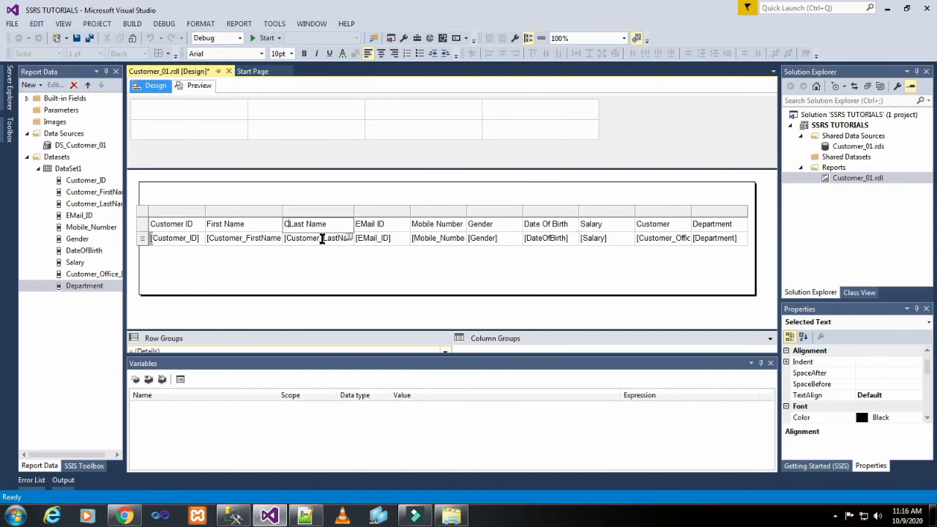
click(364, 272)
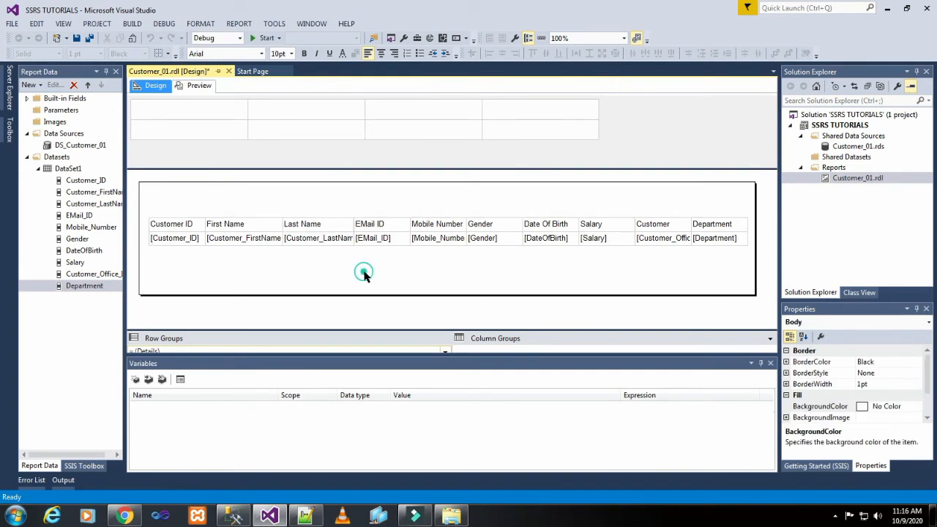
- Widen the EMail ID column slightly to make room for longer addresses
click(174, 222)
click(409, 211)
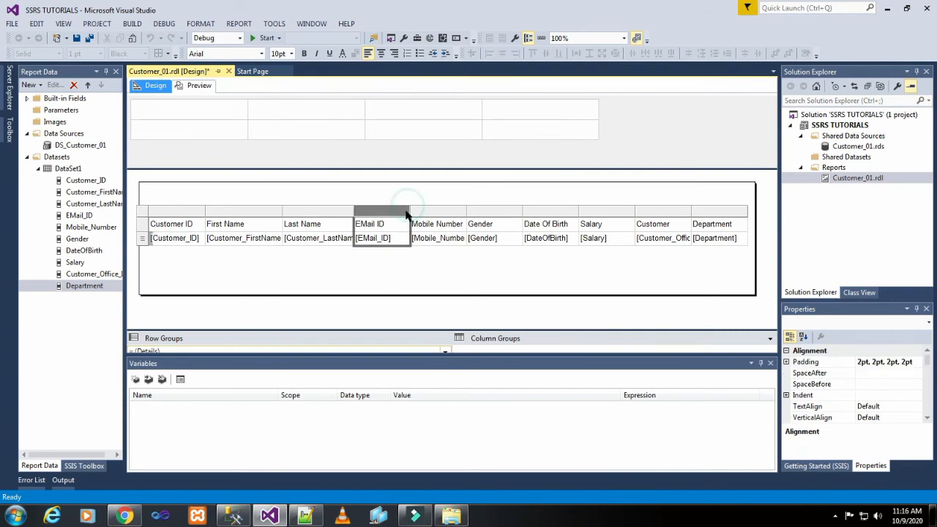
drag(411, 211, 424, 212)
click(395, 267)
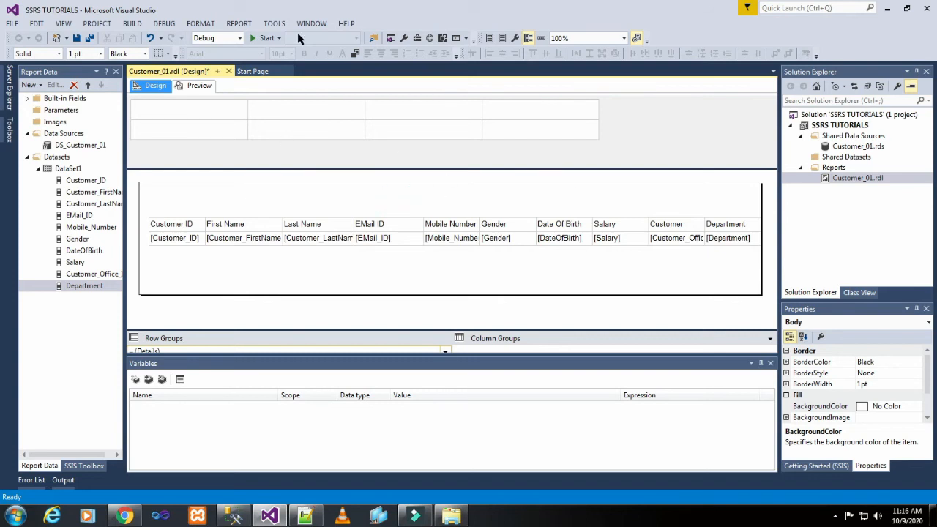
- Save the report and preview it, checking how the rows fit their columns down to the last customers
click(78, 37)
click(196, 87)
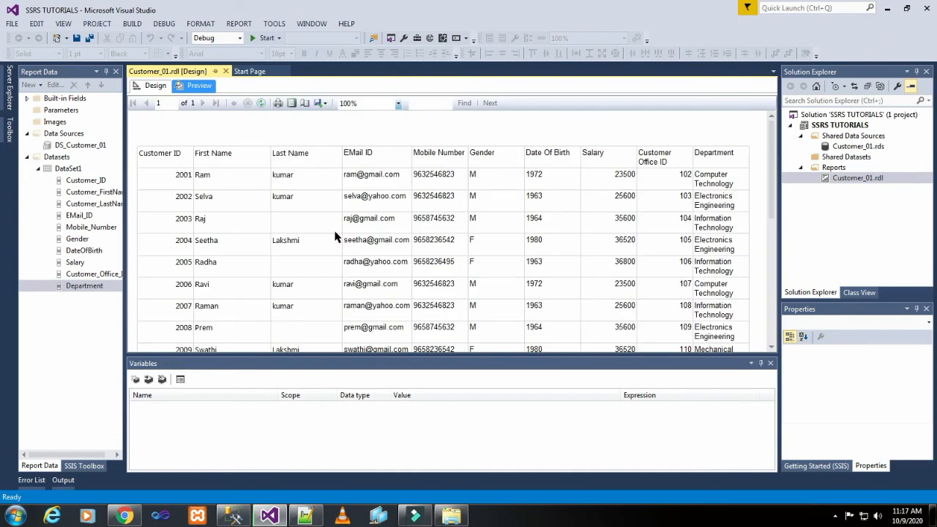
scroll(363, 343, down, 8)
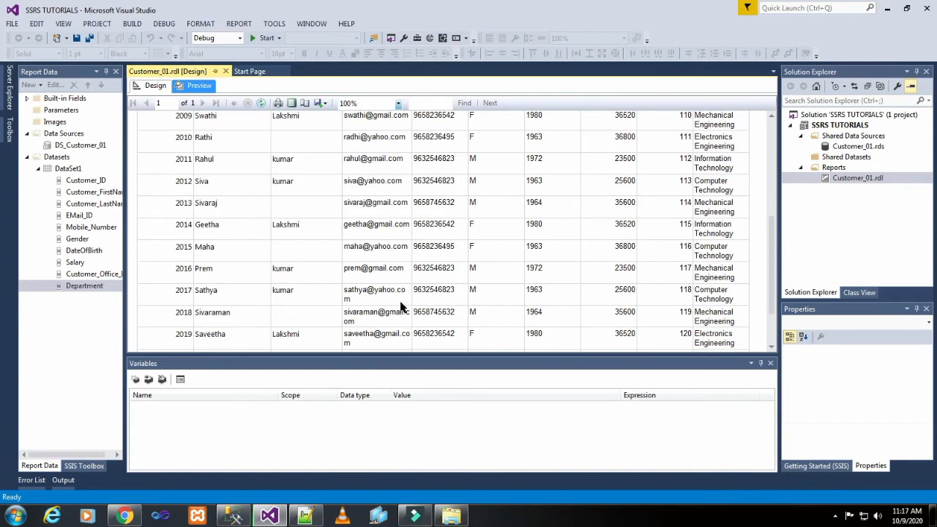
scroll(229, 261, up, 5)
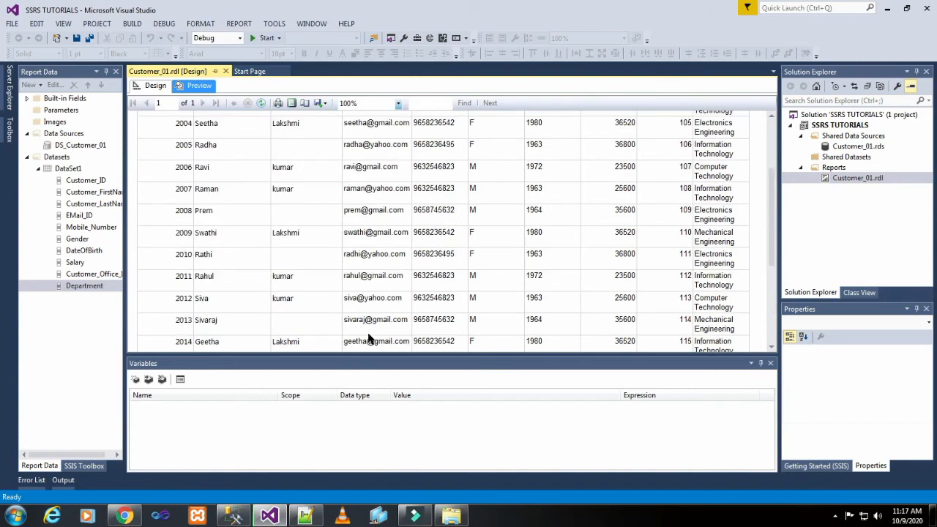
scroll(370, 338, down, 3)
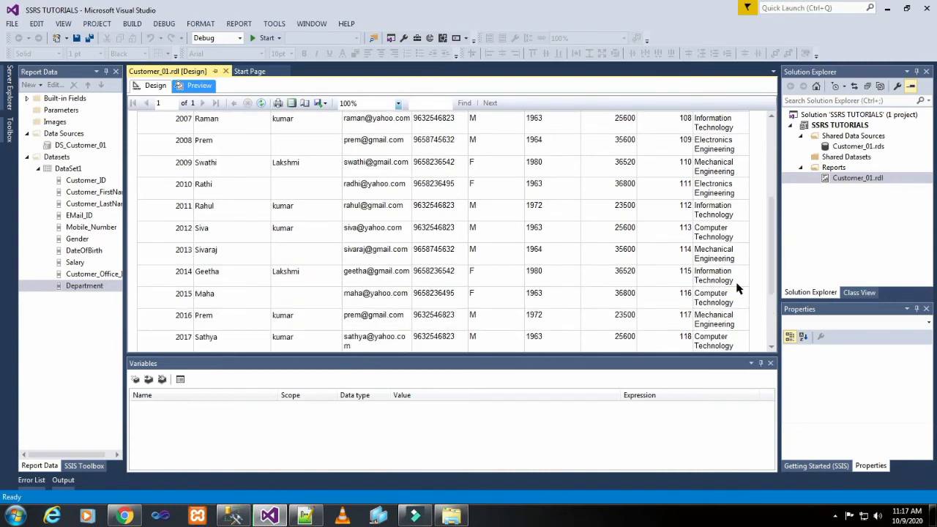
scroll(655, 304, up, 8)
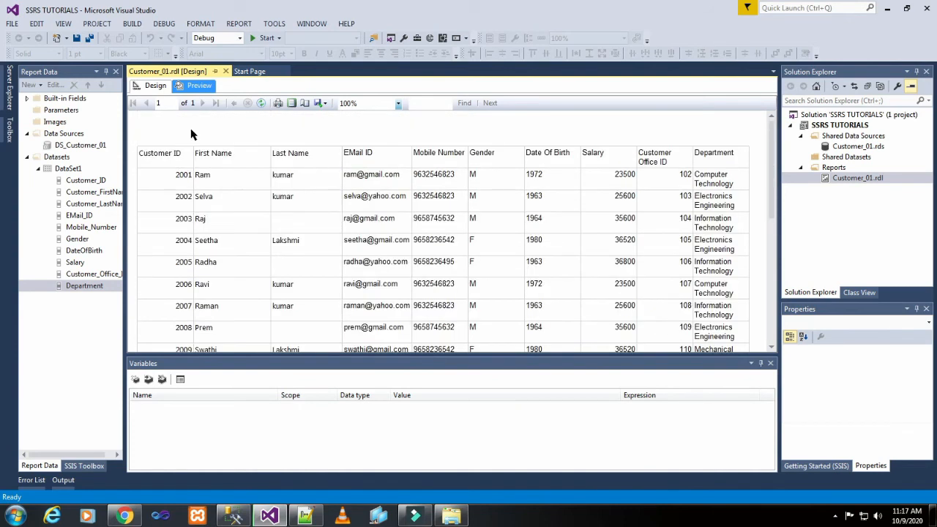
- Return to the report design and widen the EMail ID column a little more
click(153, 85)
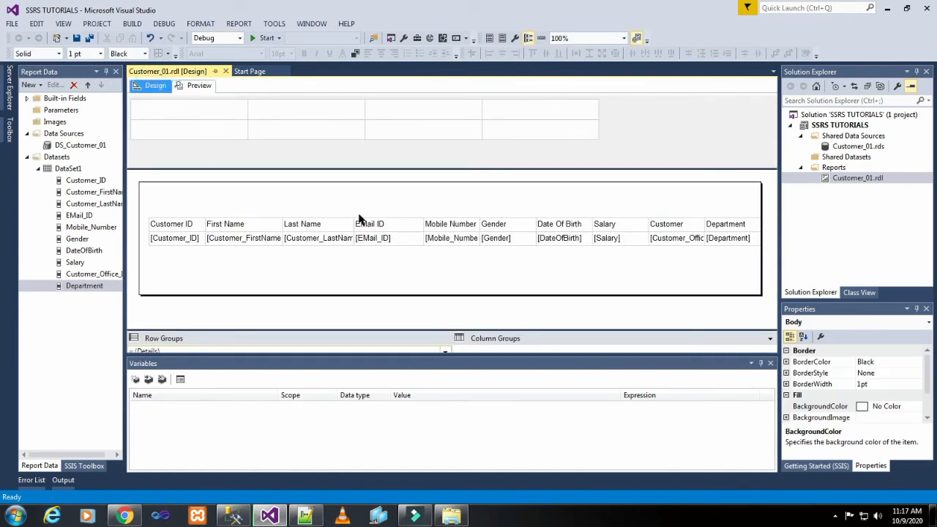
click(413, 224)
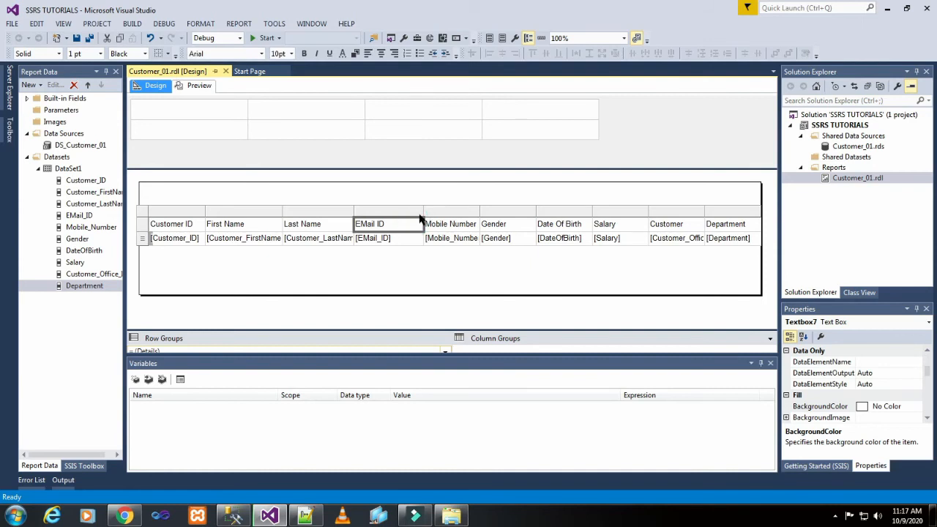
drag(423, 212, 429, 211)
click(431, 291)
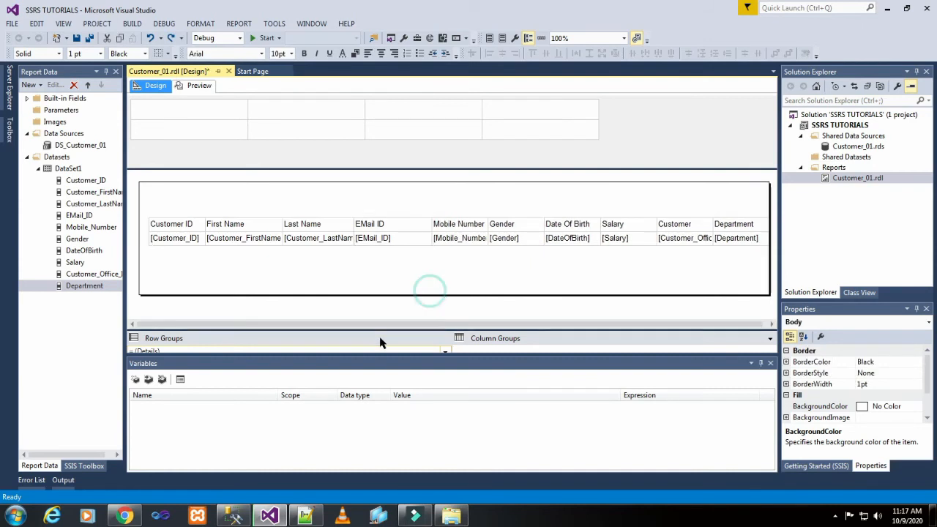
- Widen the Department column to fit longer department names and preview the report
click(745, 223)
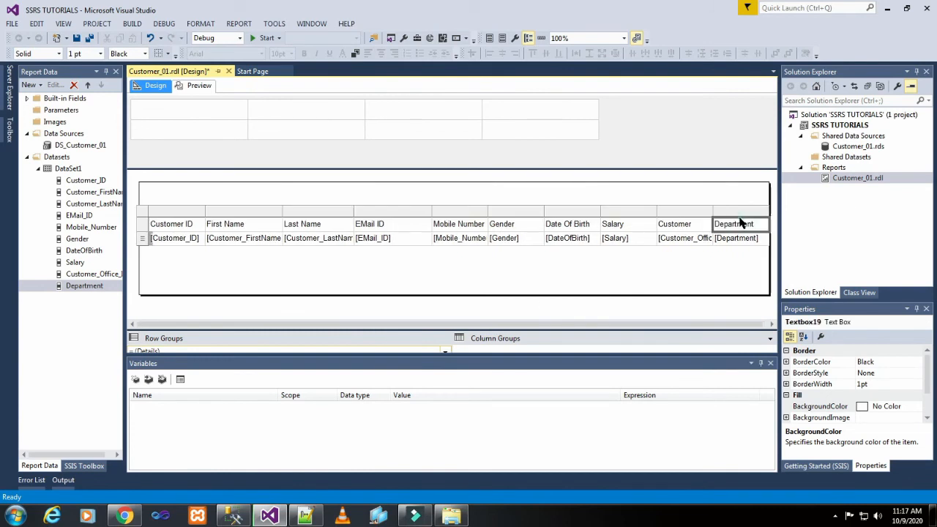
drag(769, 213, 781, 205)
click(715, 223)
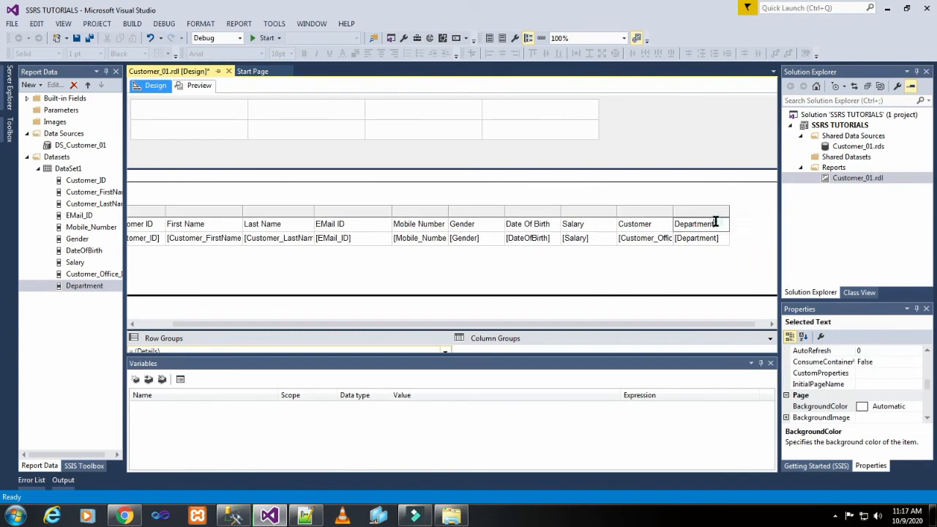
drag(729, 210, 755, 211)
click(621, 286)
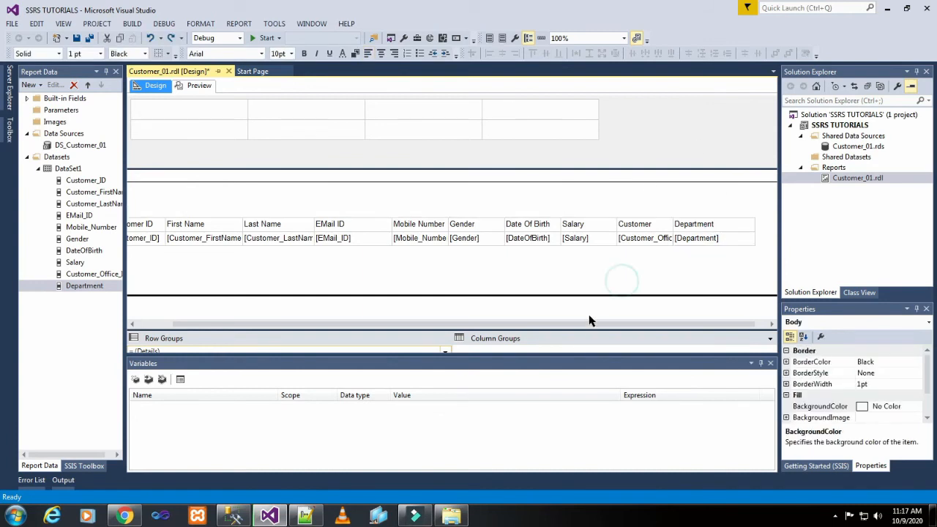
drag(590, 324, 553, 324)
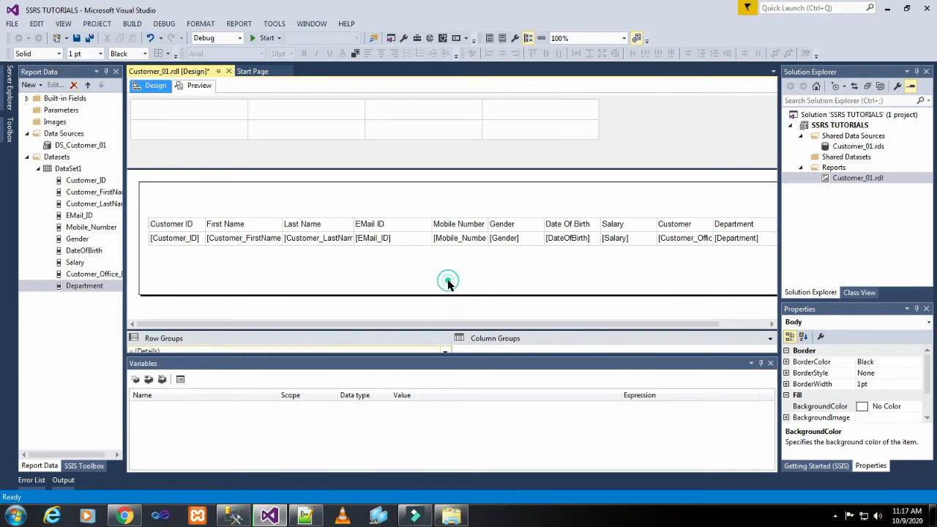
click(195, 85)
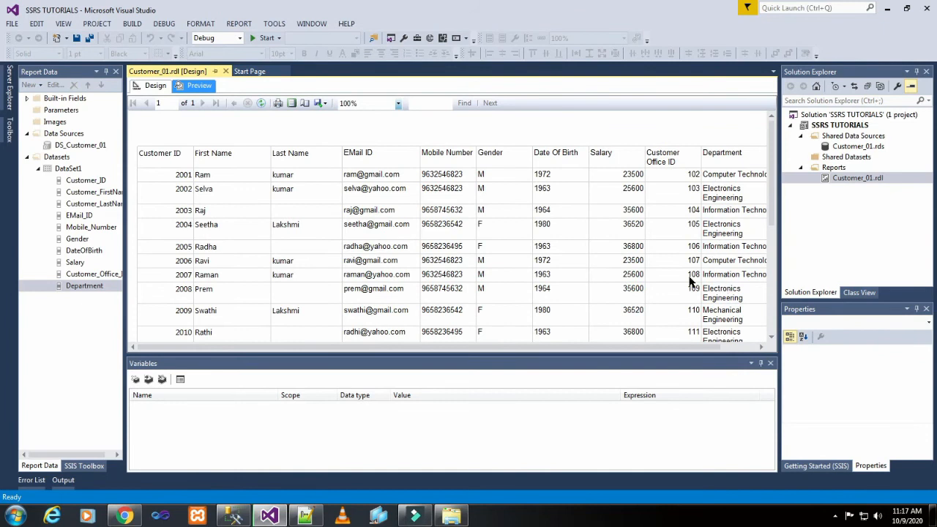
- Return to the design, extend the Department column to the report body's right edge, and preview the report again
click(153, 86)
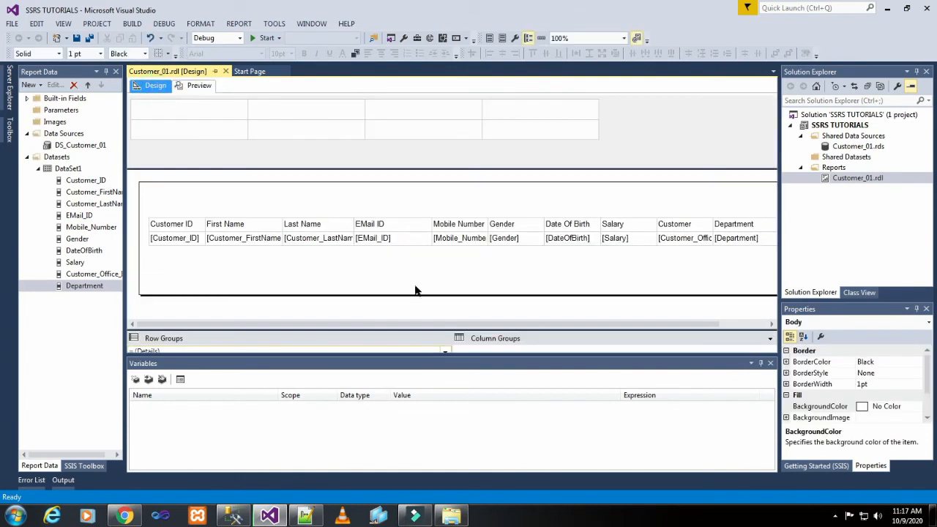
click(168, 224)
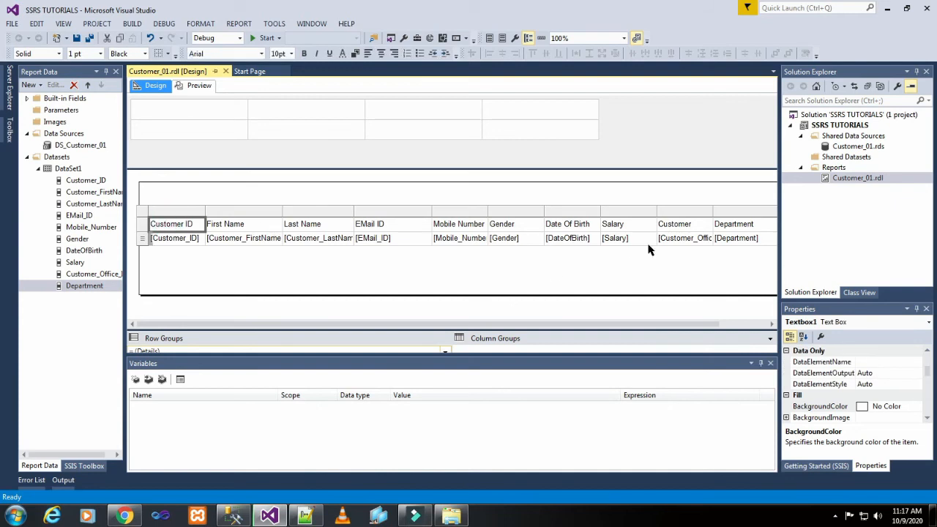
click(743, 211)
drag(526, 325, 629, 326)
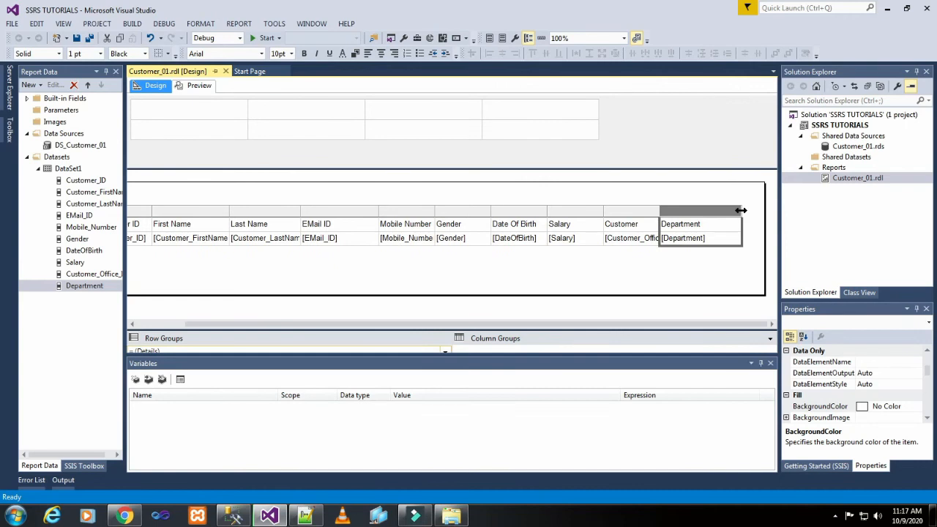
drag(741, 210, 759, 211)
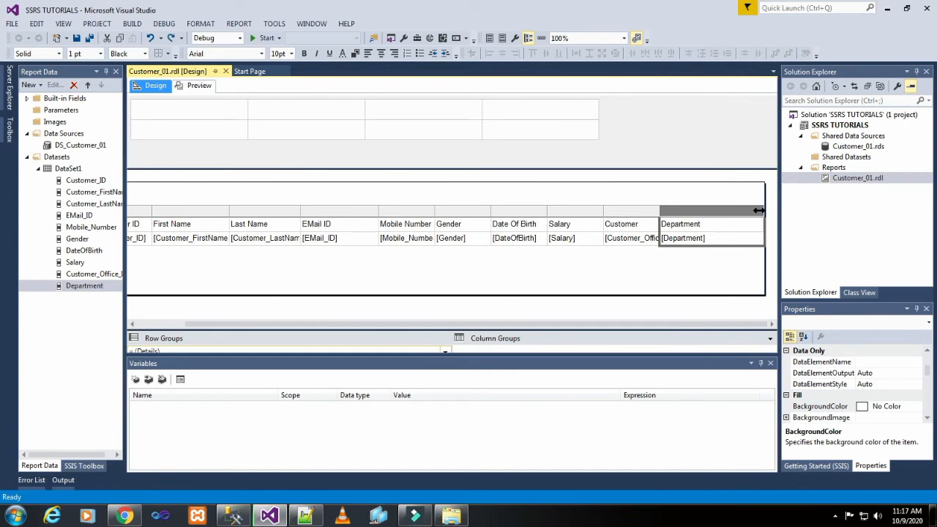
click(686, 273)
click(199, 86)
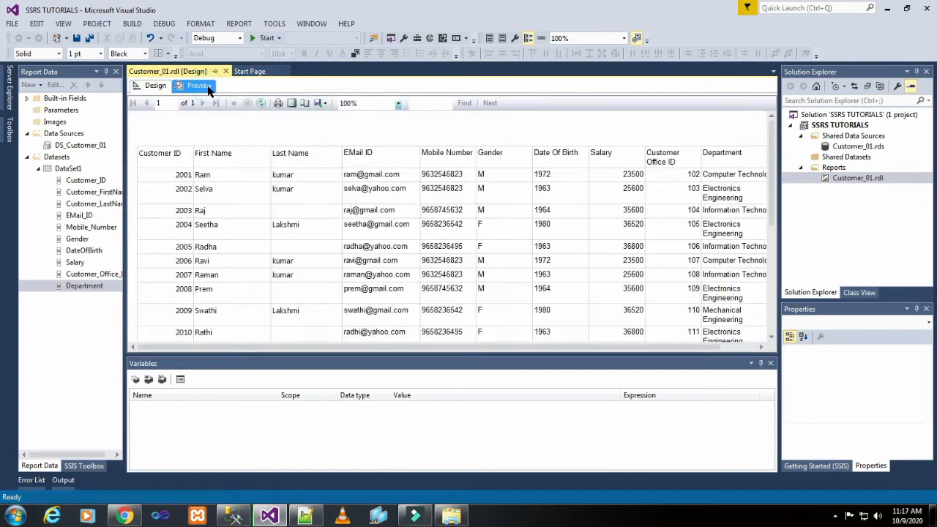
- Examine the previewed report across all columns and down to the last customers for wrapped text
drag(357, 348, 394, 348)
scroll(411, 215, down, 6)
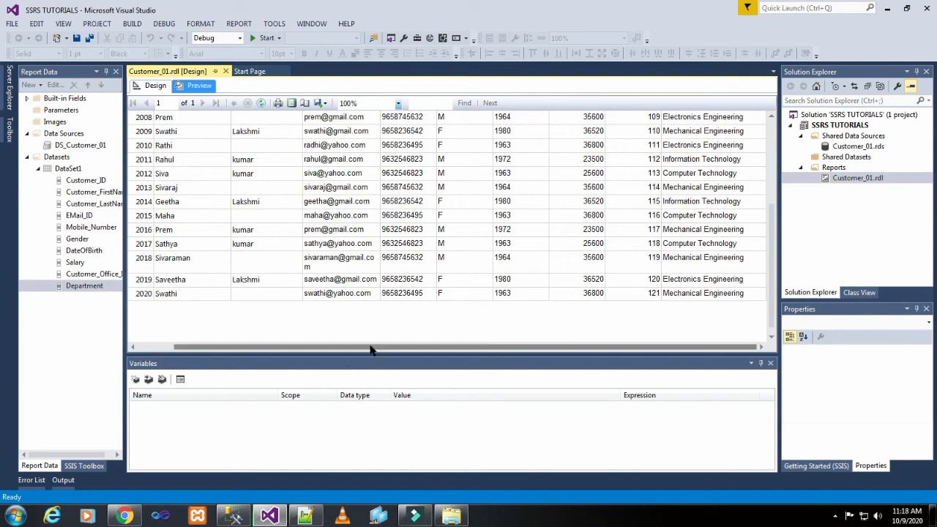
drag(370, 349, 234, 349)
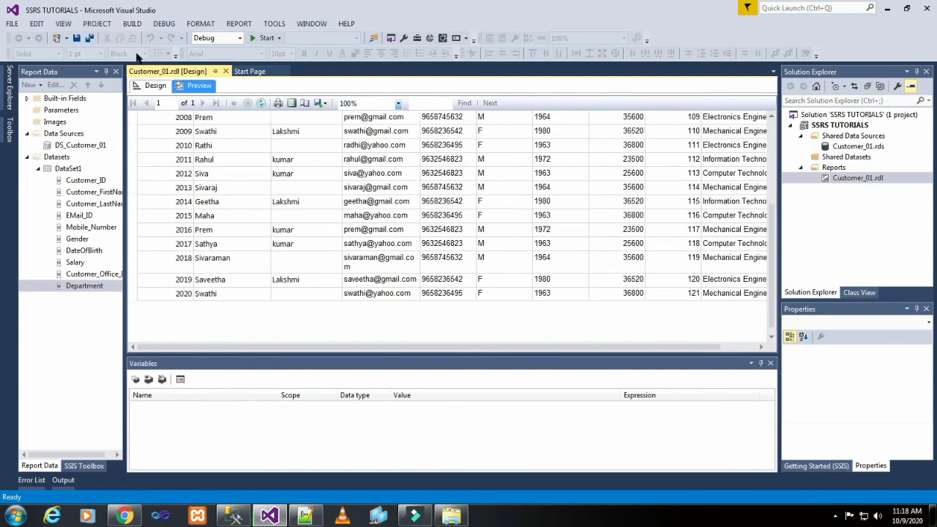
- Return to the design, widen the EMail ID column slightly, and preview the rows down to the last customers
click(151, 86)
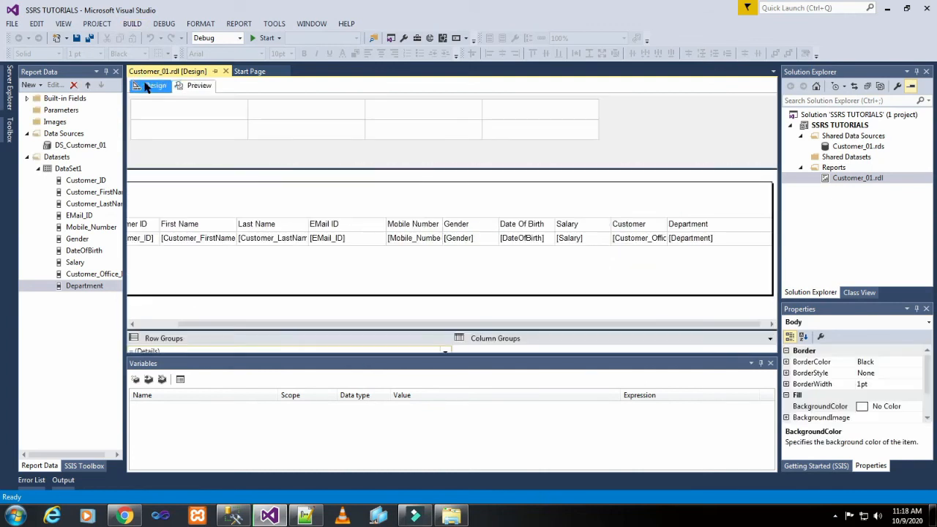
click(388, 226)
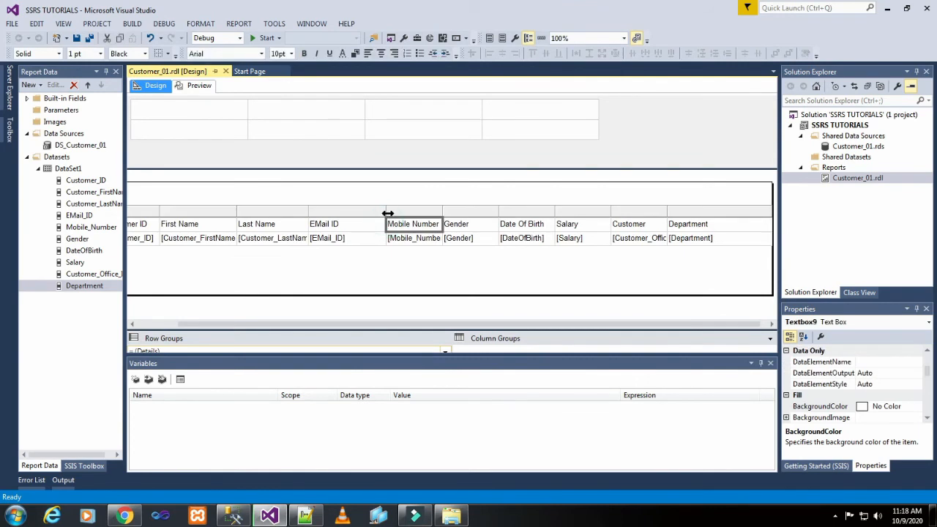
drag(388, 213, 391, 212)
click(400, 268)
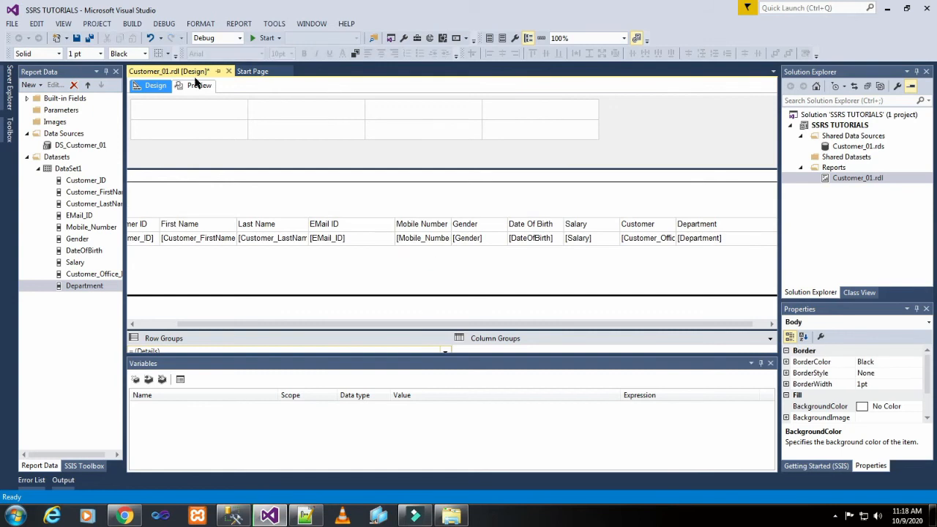
click(199, 85)
scroll(392, 299, down, 3)
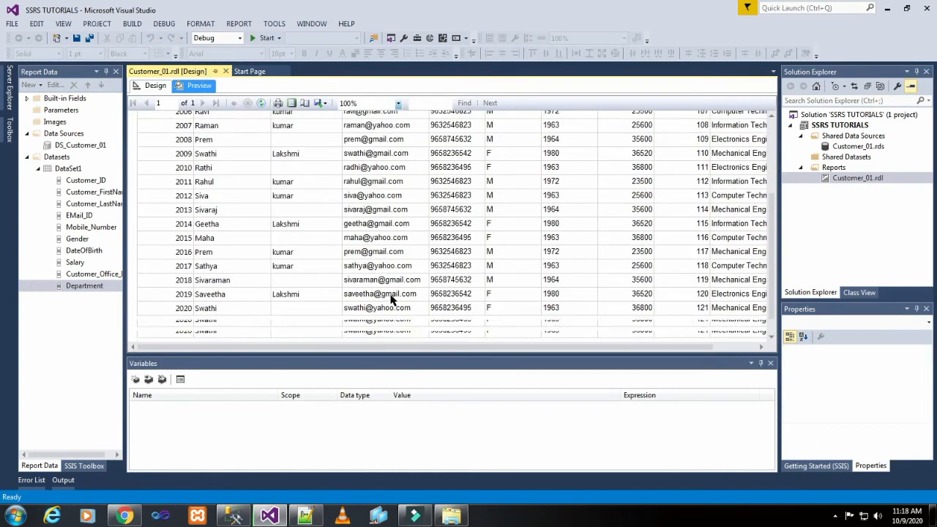
scroll(391, 299, up, 4)
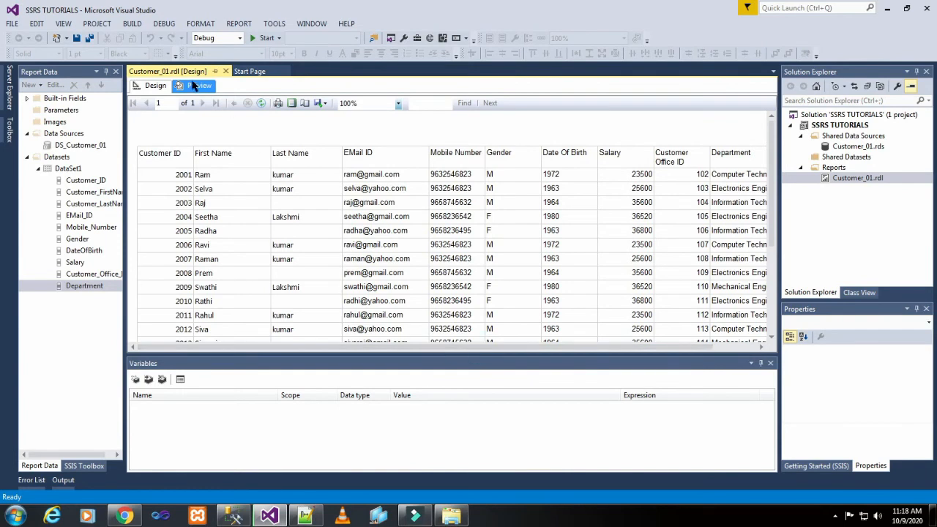
- Return to the report design and add a page header above the customer table
click(153, 85)
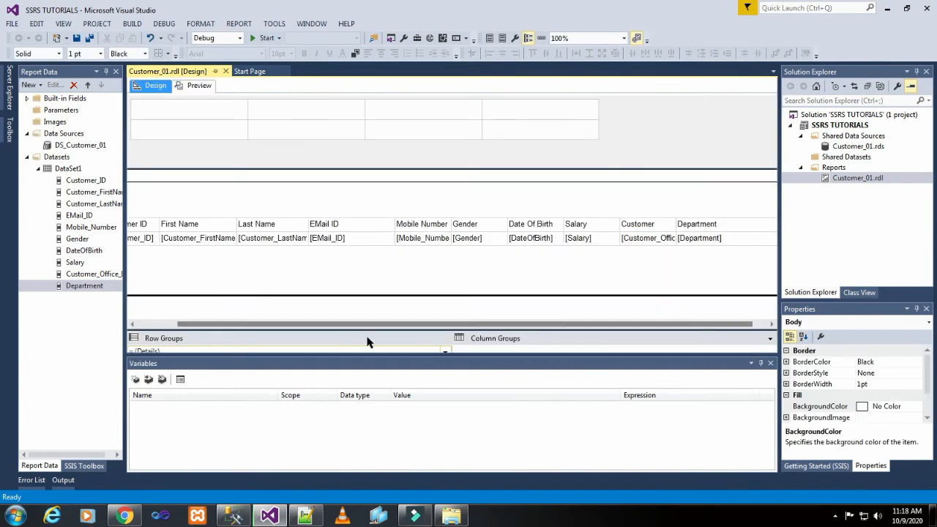
drag(381, 326, 305, 322)
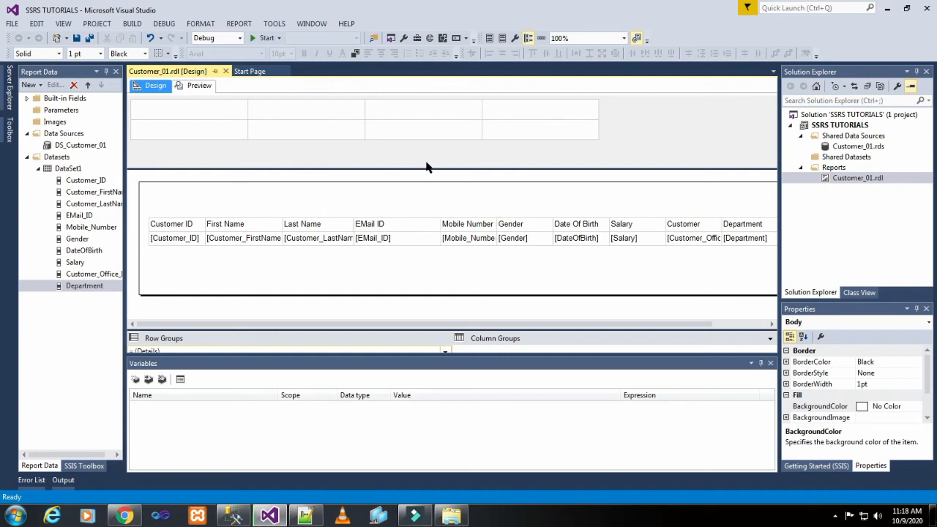
right_click(591, 313)
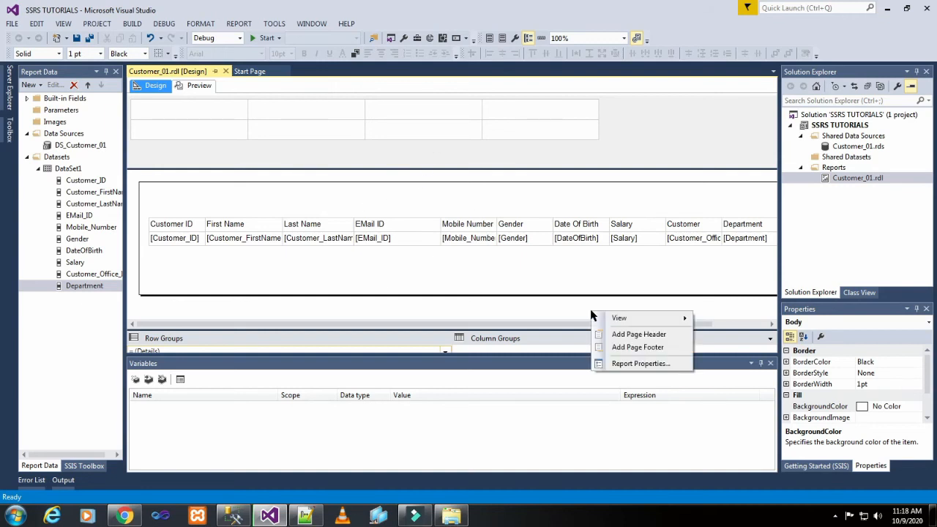
click(631, 336)
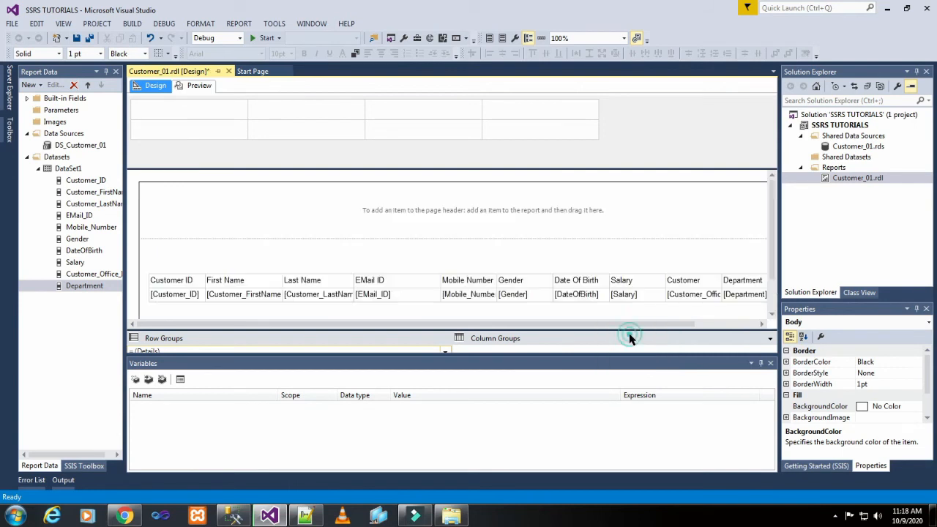
- Insert a text box in the page header with the text "Customer Report Details"
click(426, 210)
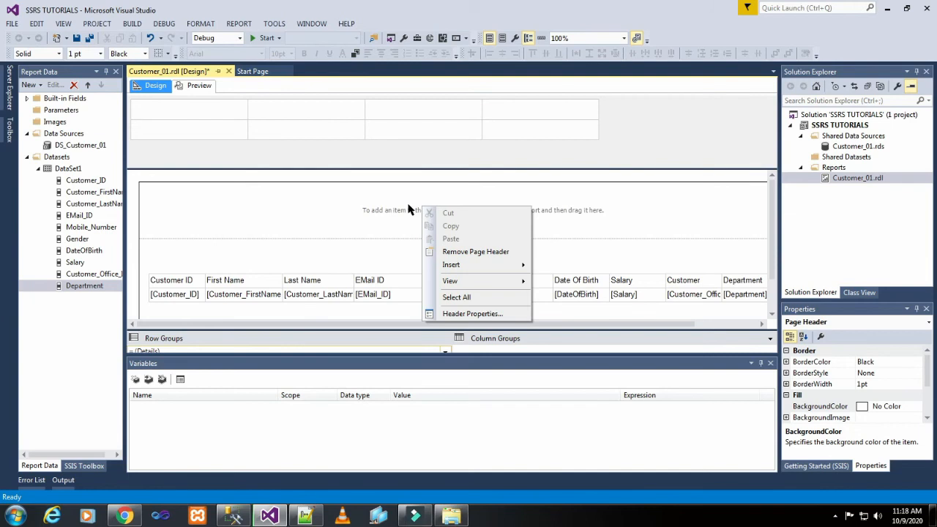
mouse_move(469, 267)
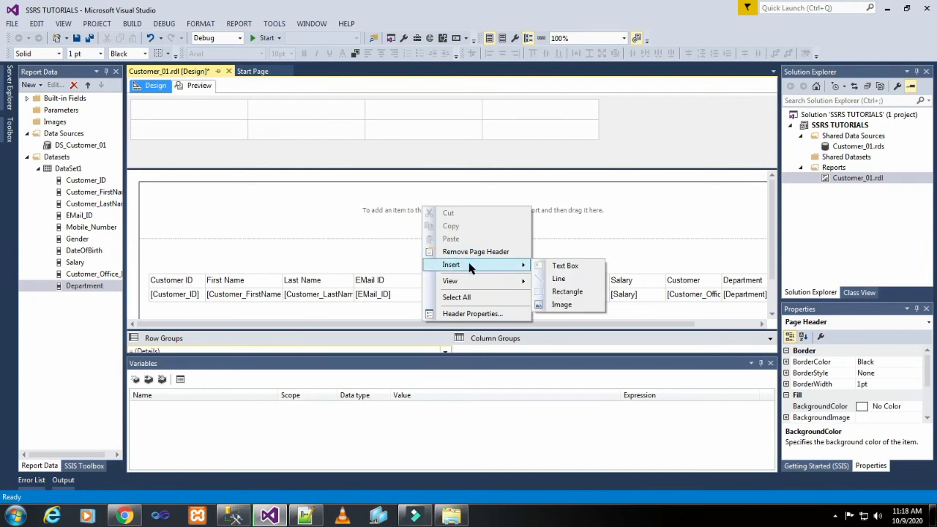
click(564, 265)
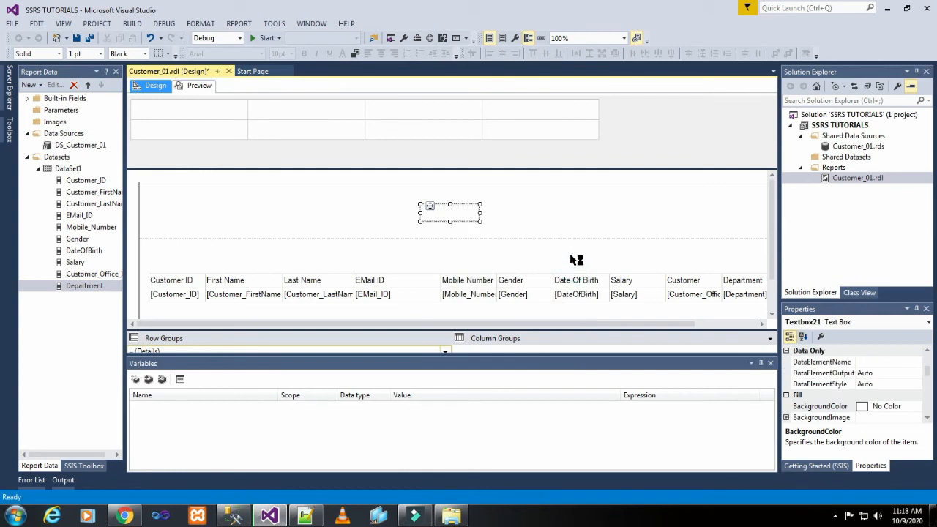
click(442, 213)
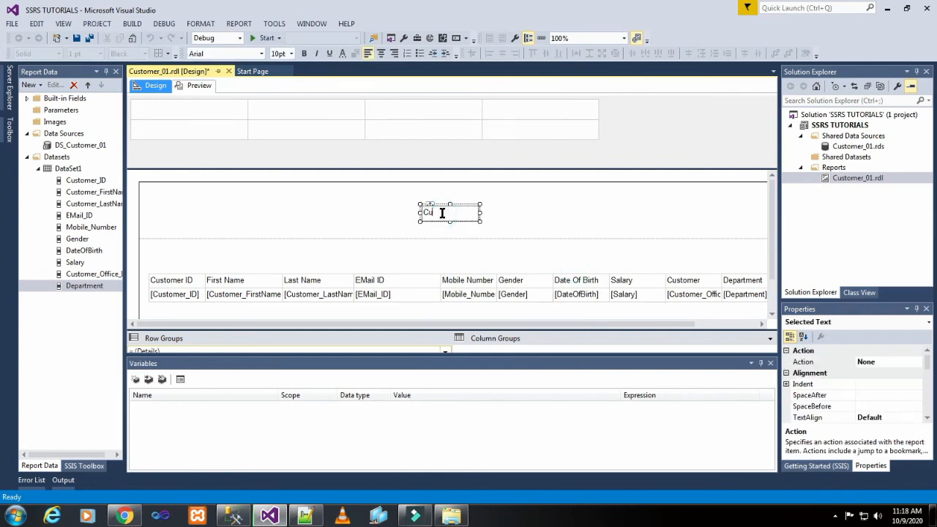
text(Customer Report Details)
click(532, 200)
- Widen the page header's title text box on both sides so the whole title fits on one line
click(454, 218)
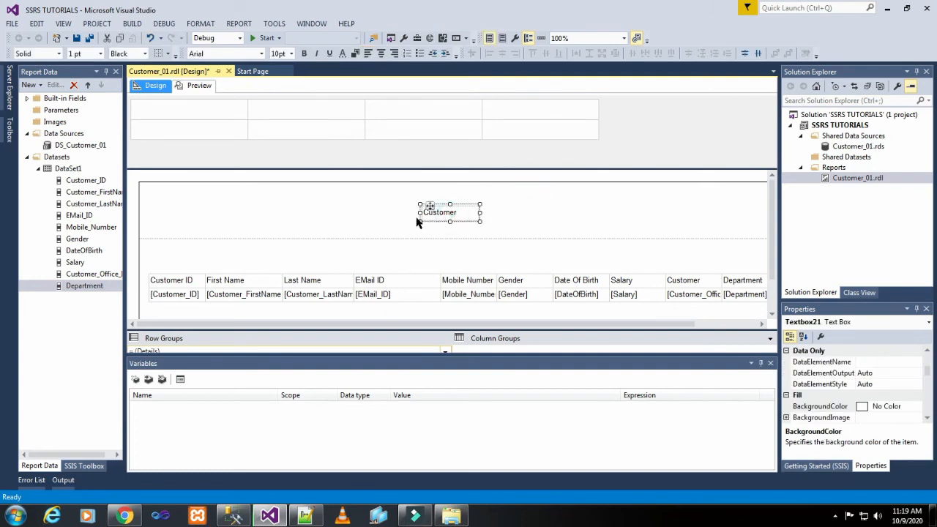
drag(419, 213, 261, 206)
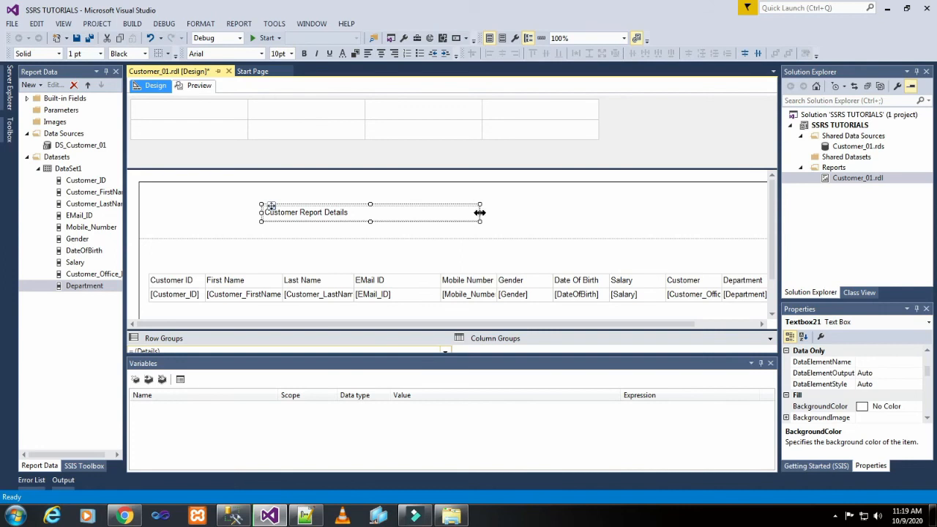
drag(479, 212, 574, 213)
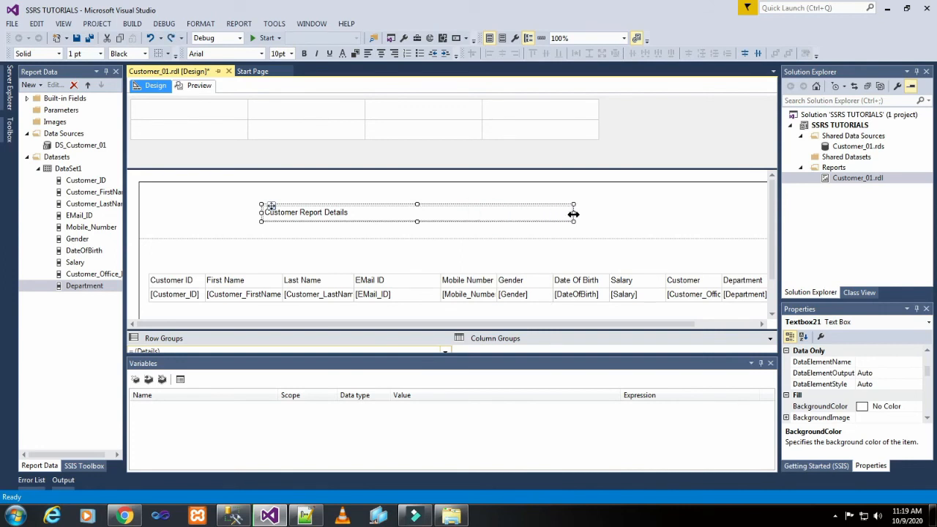
- Set the page header title's font size to 18pt and center its text
click(491, 211)
triple_click(492, 212)
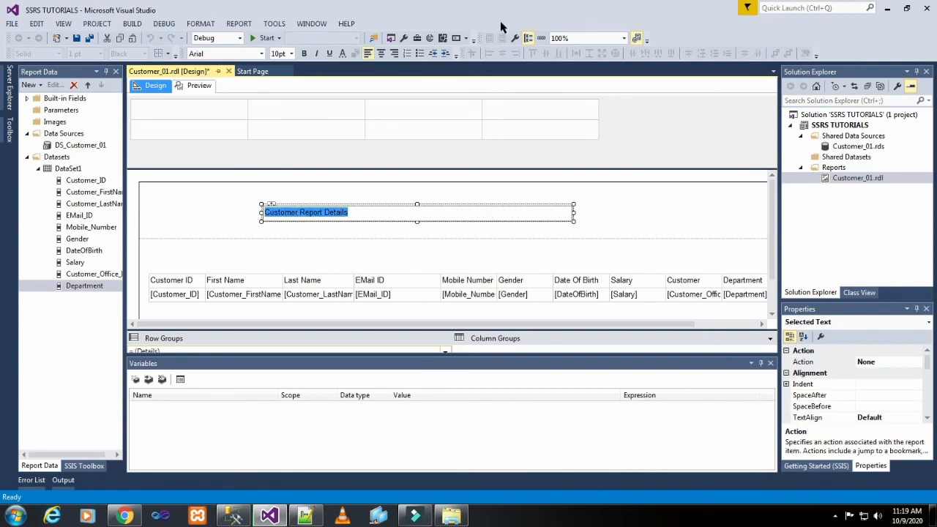
click(291, 54)
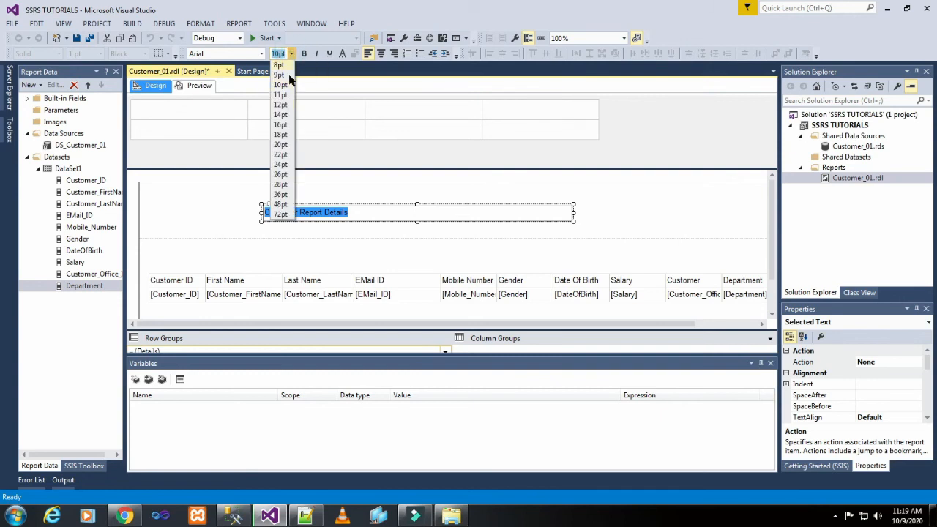
click(282, 131)
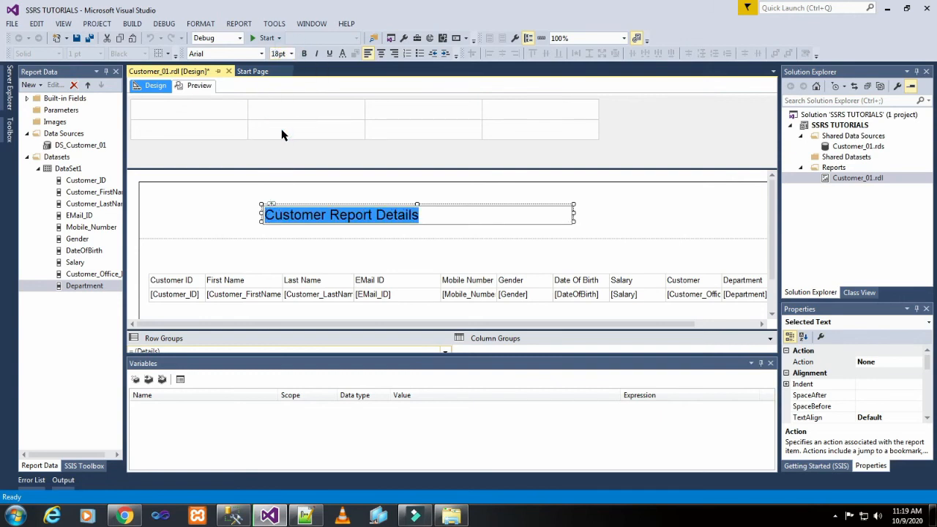
click(381, 54)
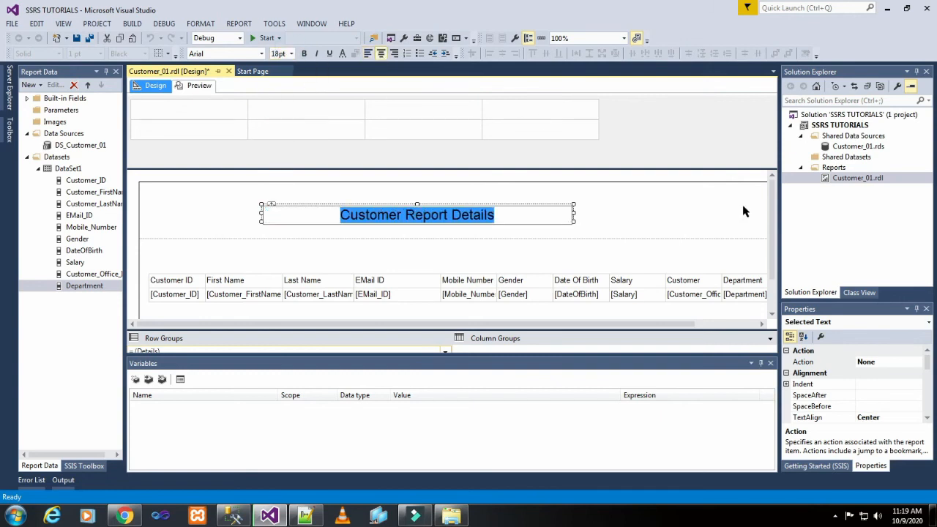
- Stretch the title text box across the full table width, from the Customer ID column to the end of the Department column
click(262, 217)
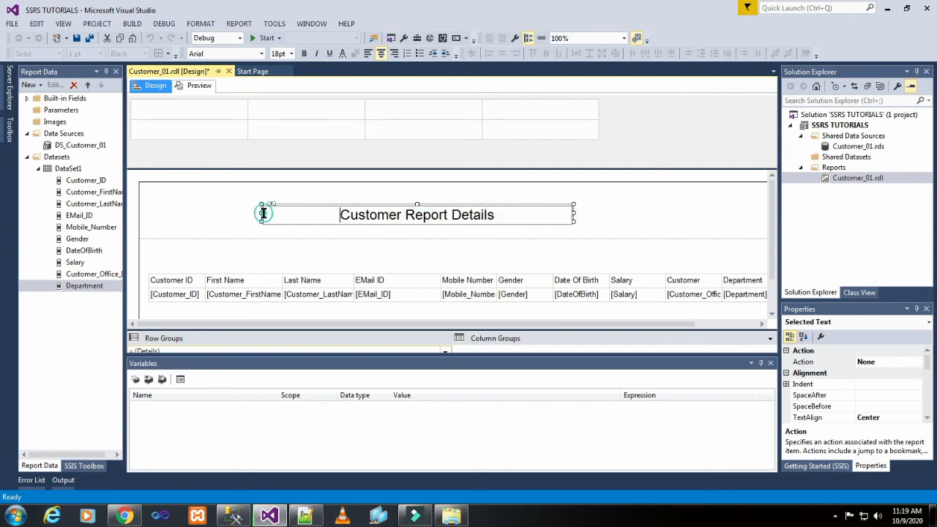
click(237, 204)
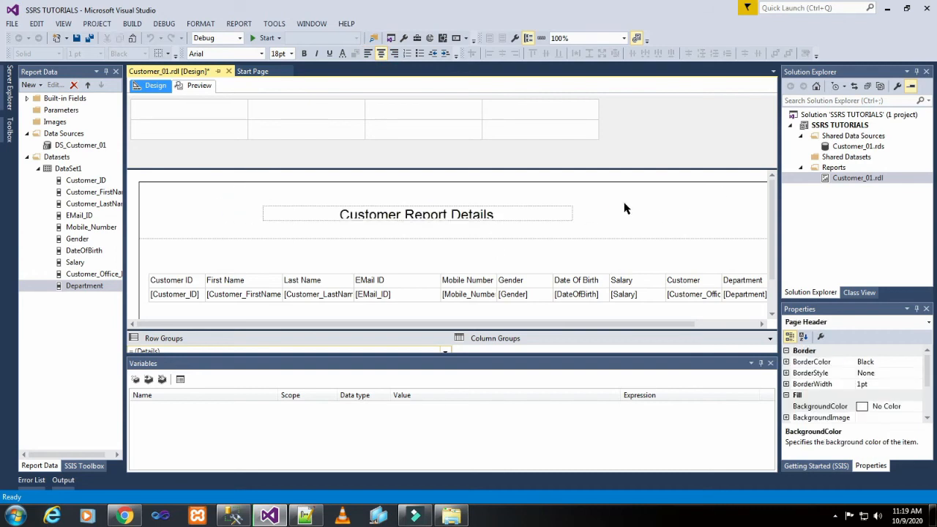
click(338, 215)
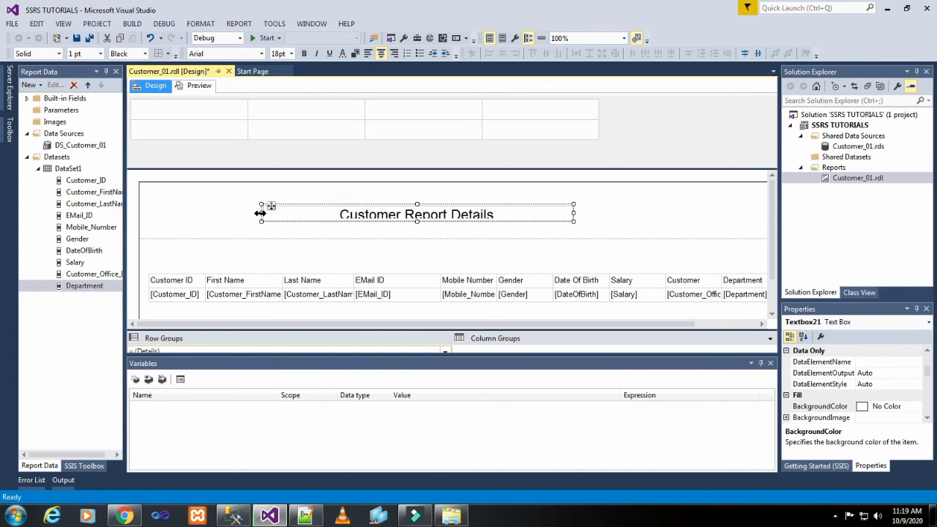
drag(260, 213, 149, 210)
click(677, 216)
click(558, 218)
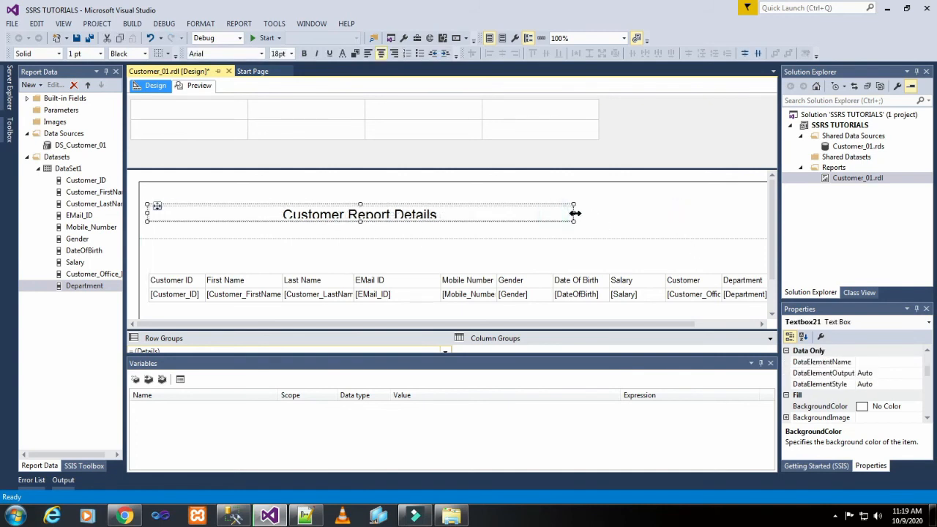
drag(575, 213, 751, 213)
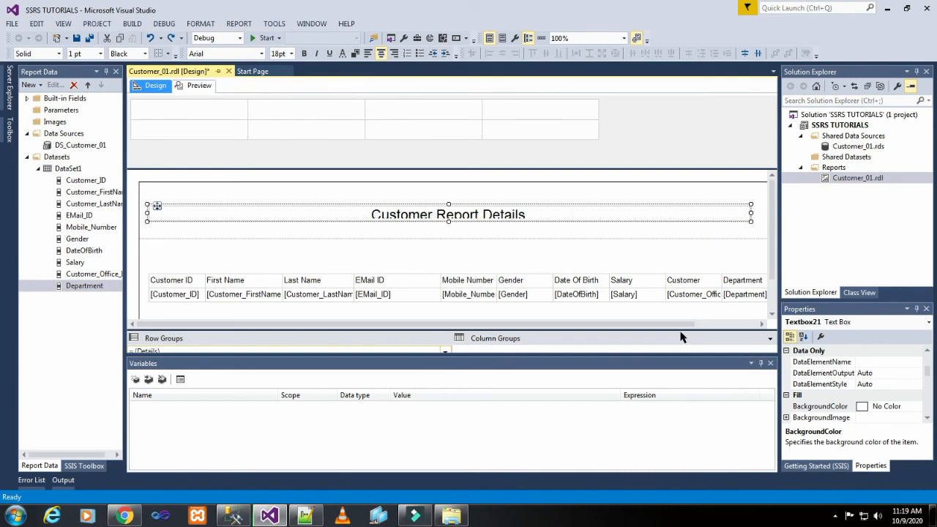
drag(680, 324, 758, 327)
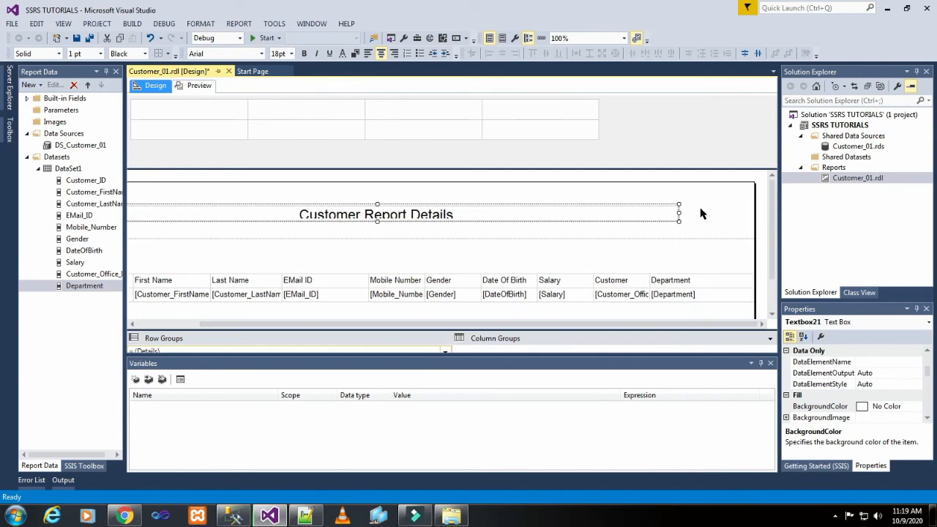
click(678, 213)
drag(679, 213, 757, 214)
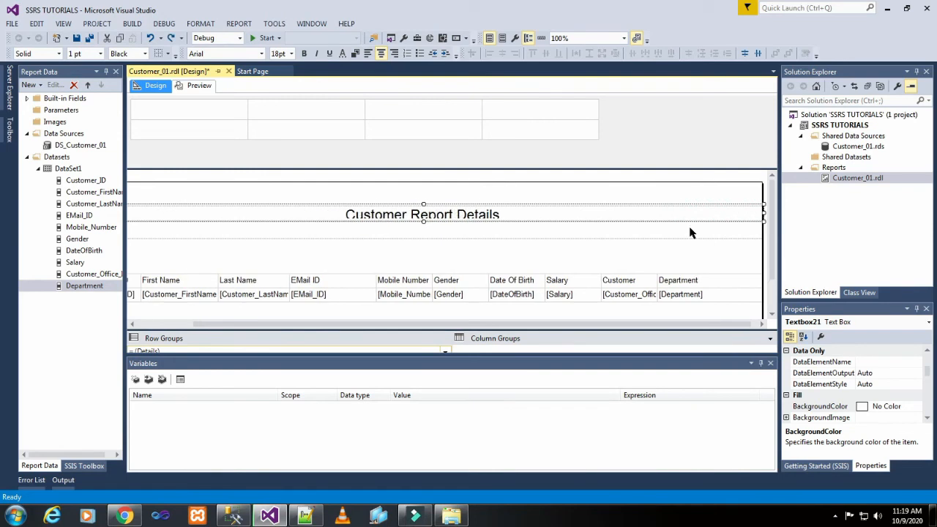
- Preview the report and check the page header title above the customer rows
click(635, 236)
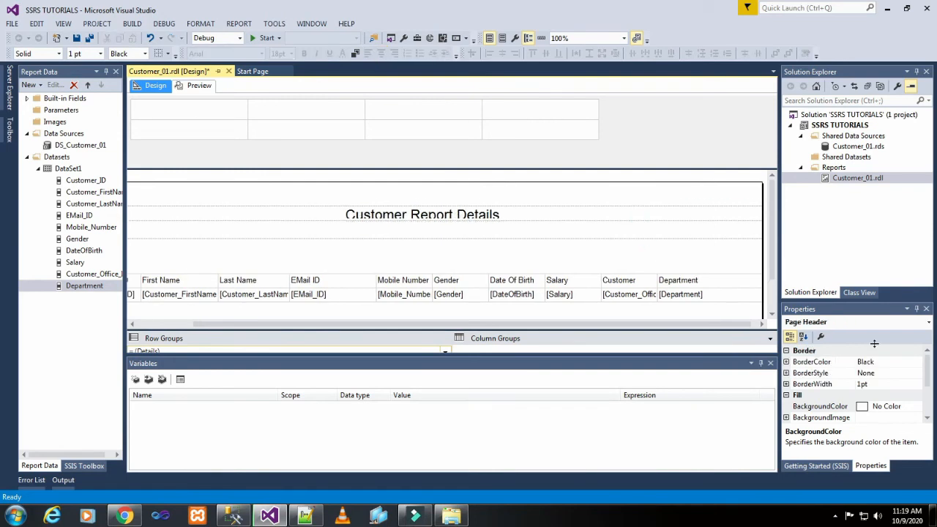
click(199, 87)
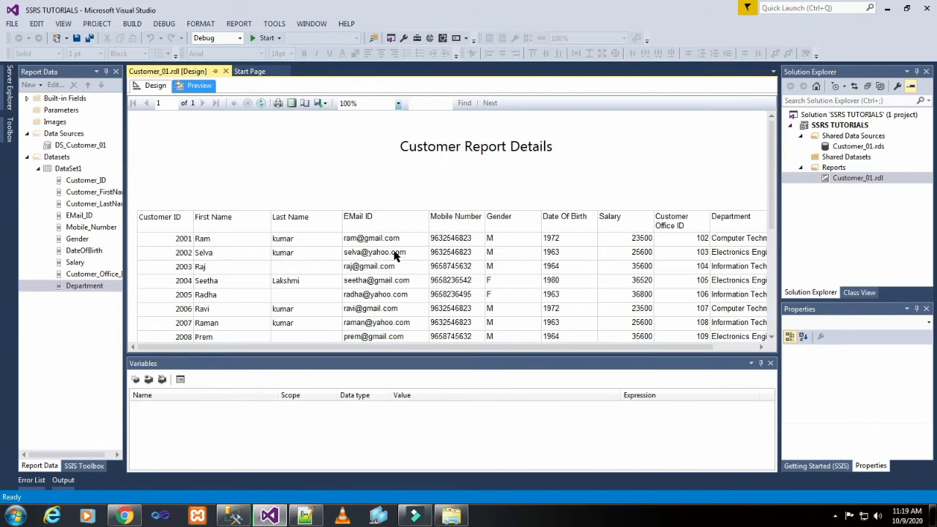
scroll(451, 176, down, 5)
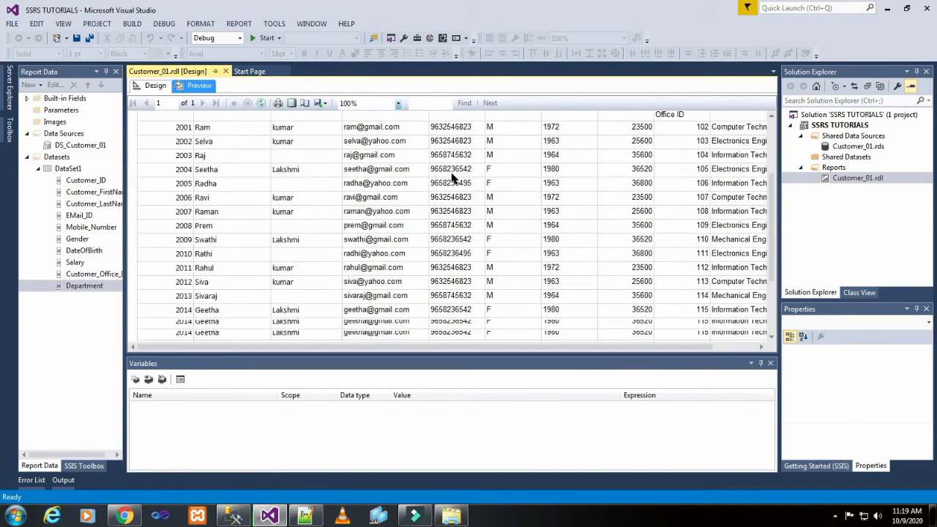
scroll(451, 175, up, 5)
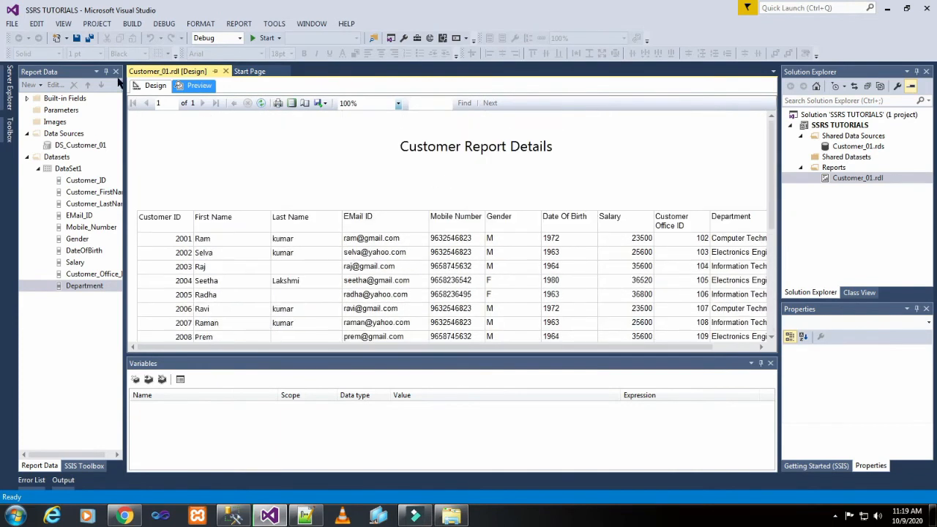
- Make the page header title bold and increase its text box height so the text is not cut off
click(143, 85)
scroll(356, 207, down, 1)
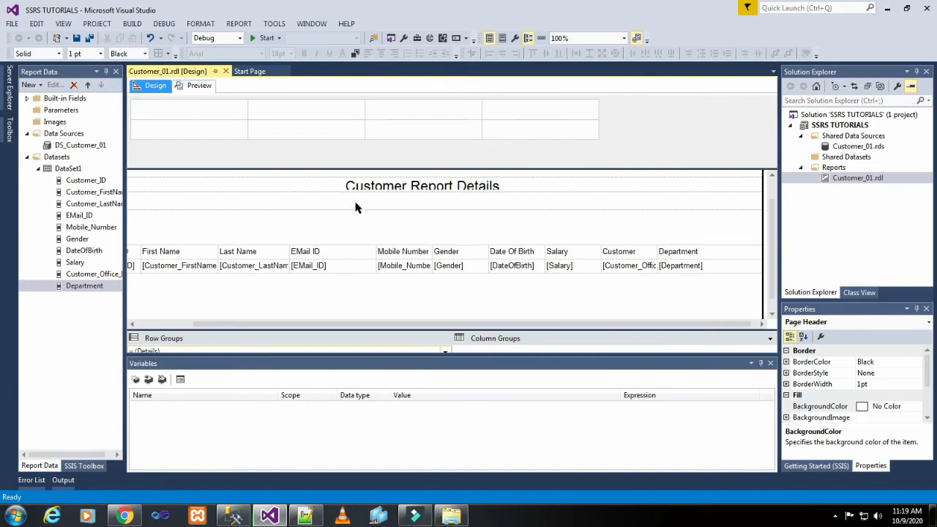
click(341, 187)
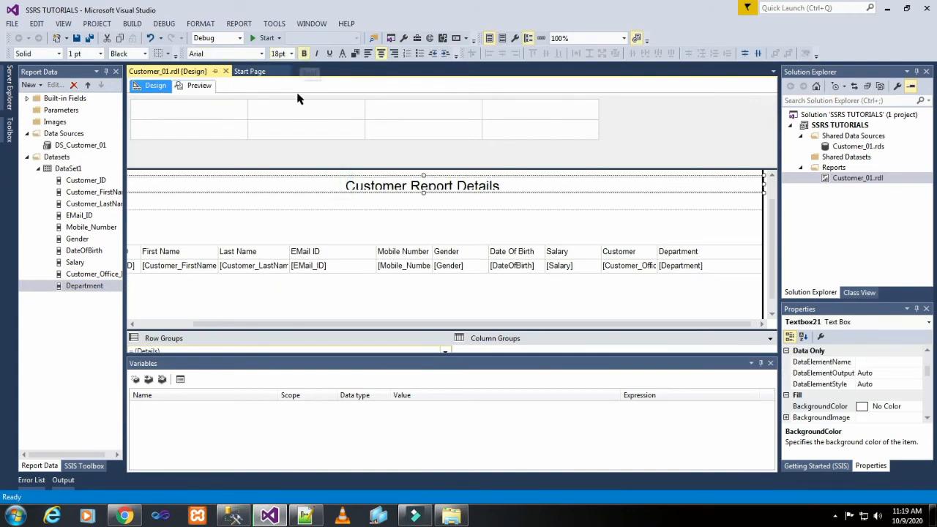
click(303, 54)
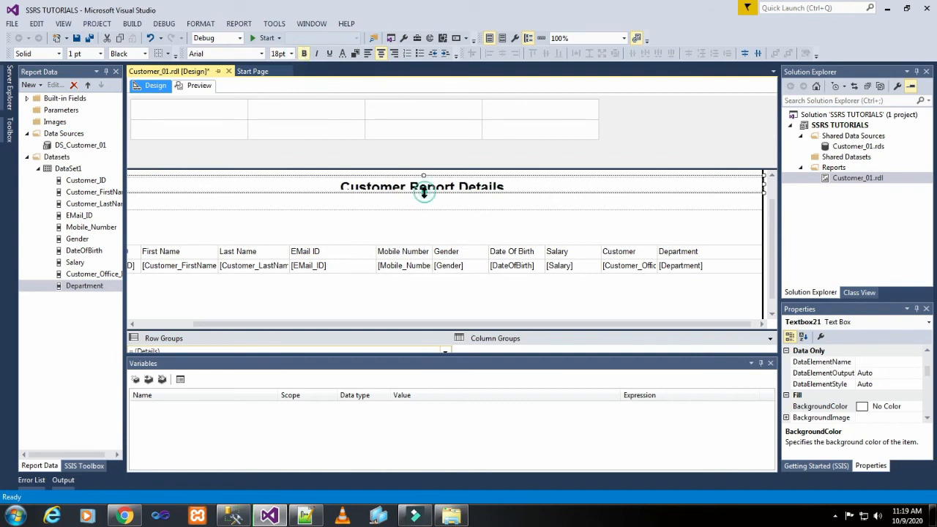
drag(424, 191, 424, 199)
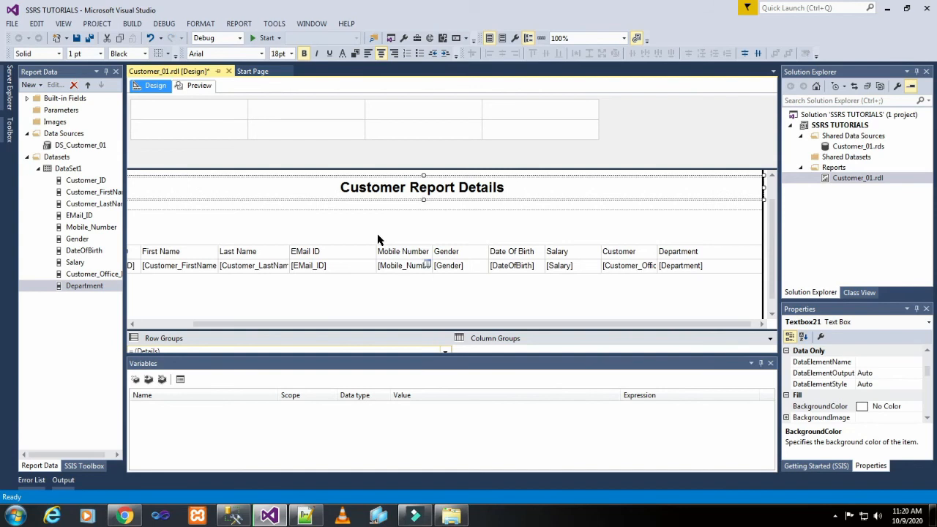
- Fill the page header title's text box with an Orange background color
click(355, 54)
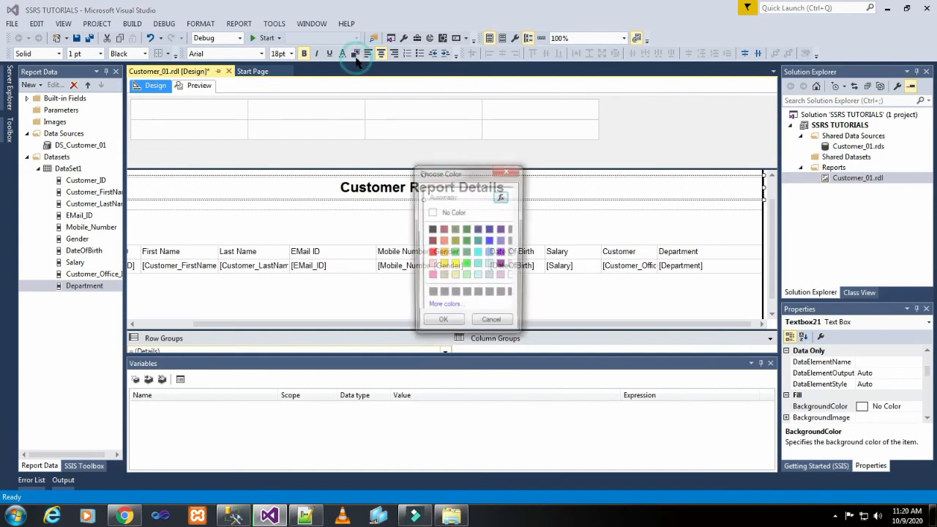
click(443, 254)
click(442, 324)
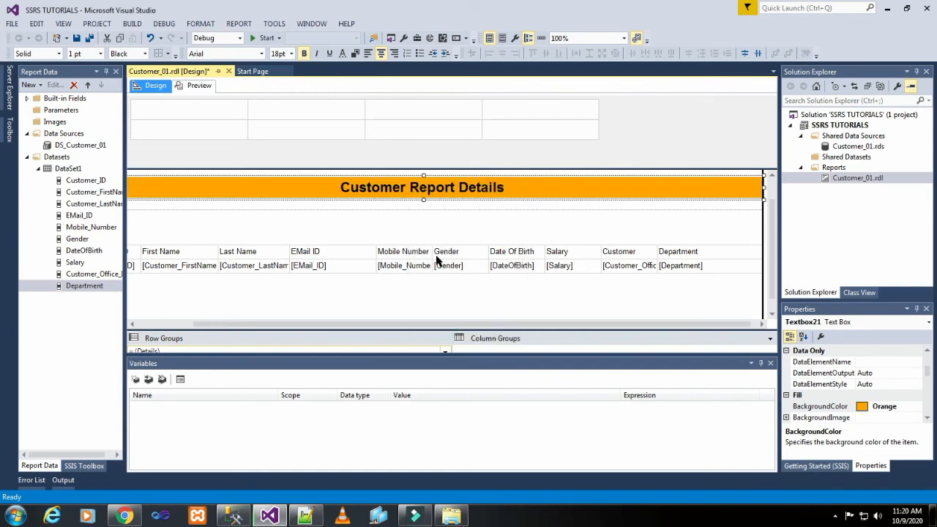
click(474, 291)
- Format the table's whole heading row as bold, 12pt, centered text
drag(503, 323, 397, 326)
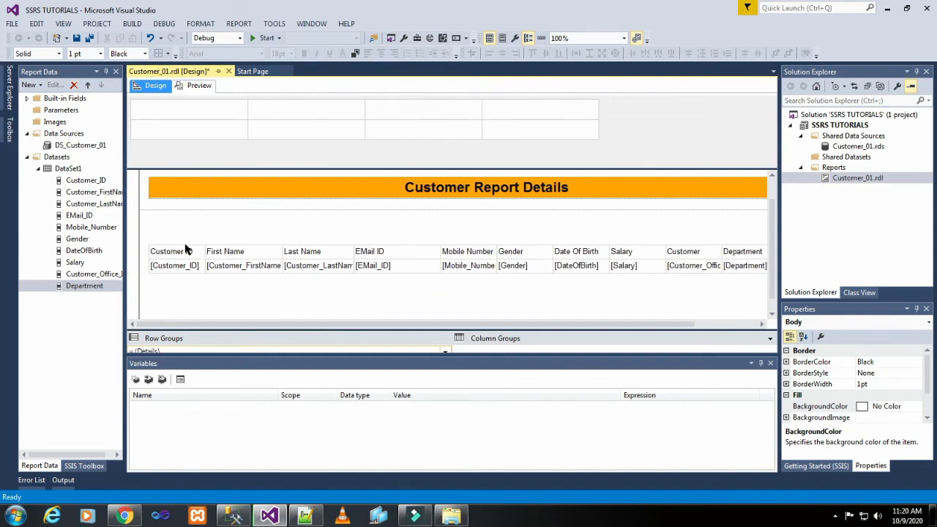
click(151, 251)
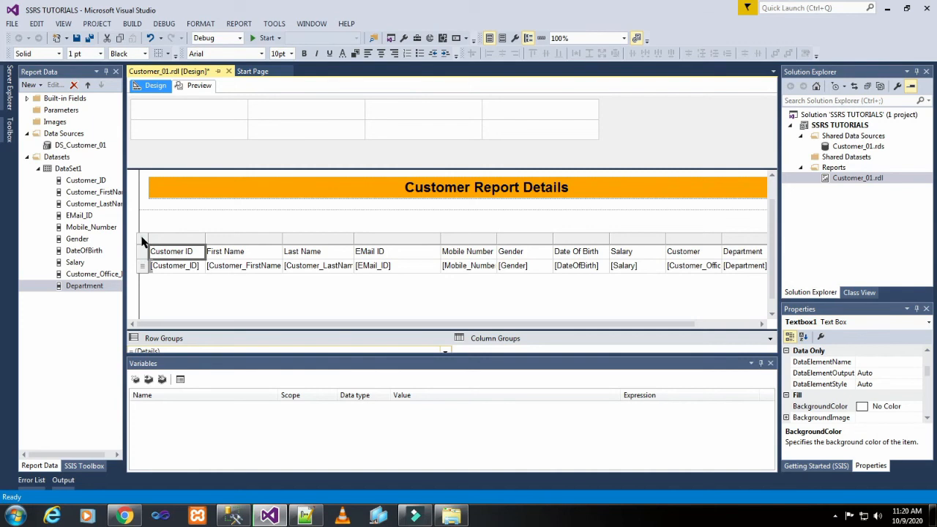
click(144, 245)
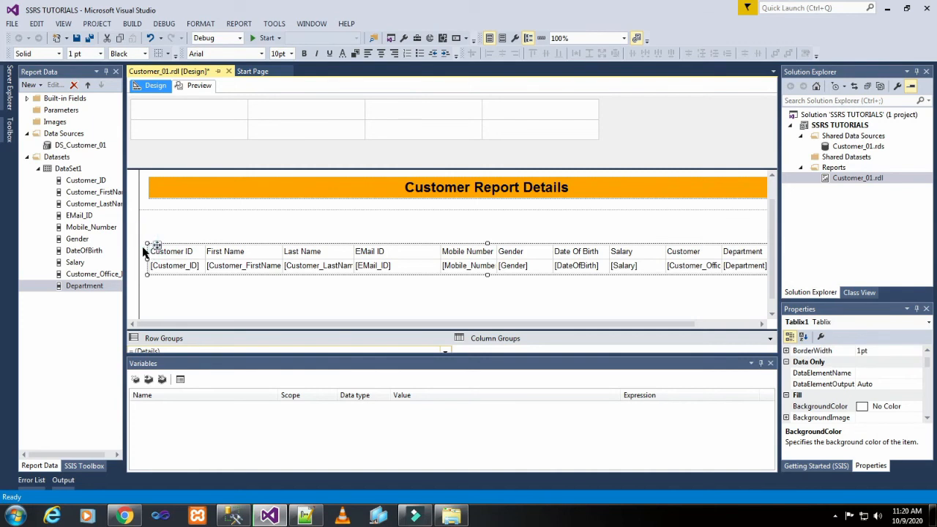
click(189, 280)
click(177, 265)
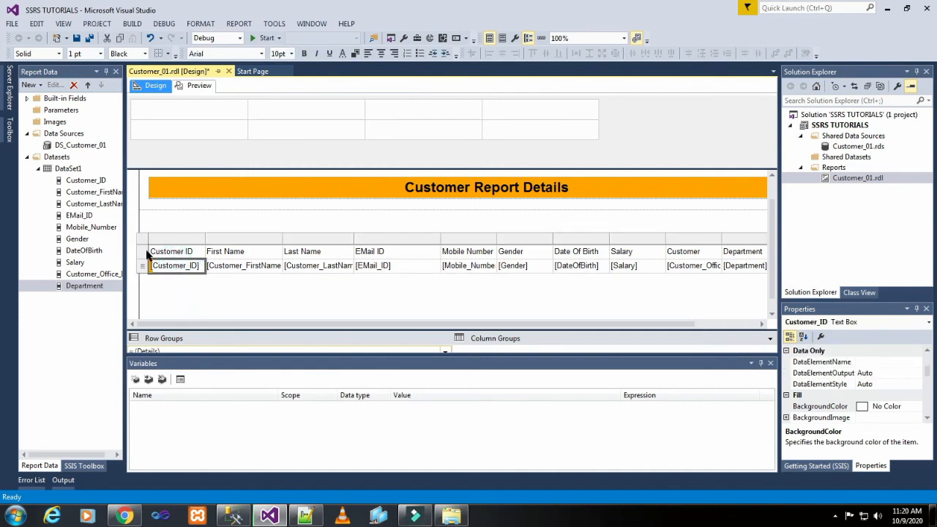
click(143, 251)
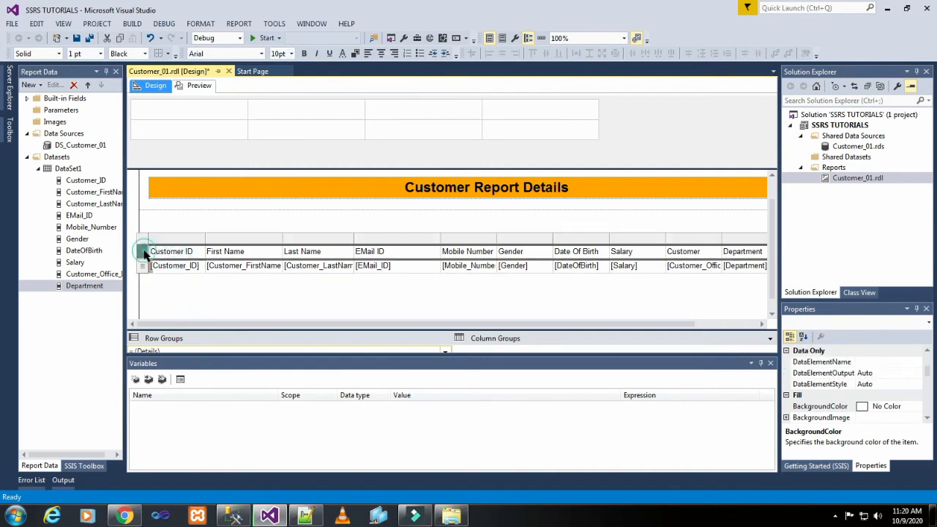
click(304, 54)
click(291, 54)
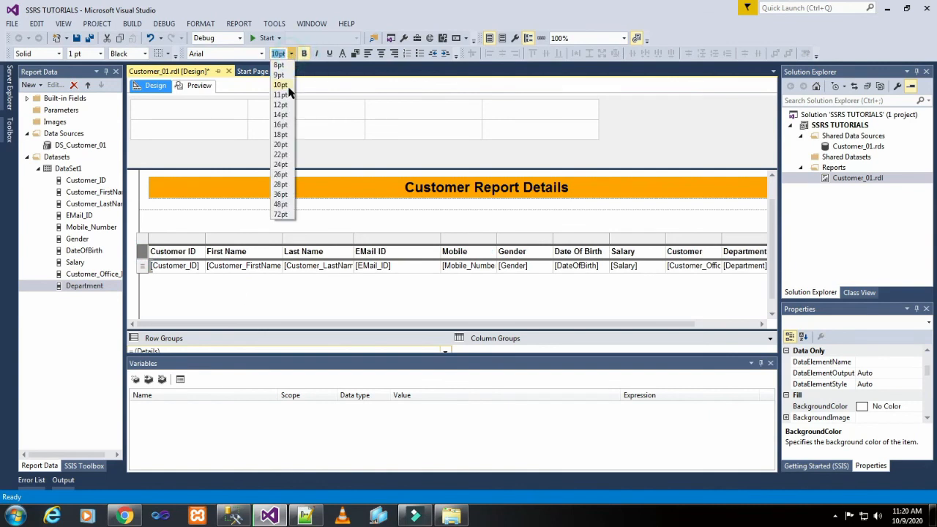
click(281, 104)
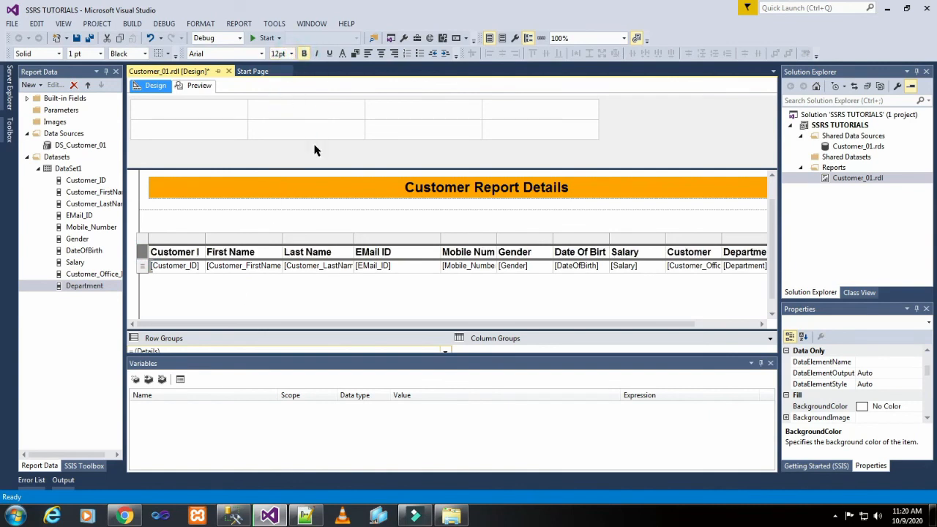
click(380, 54)
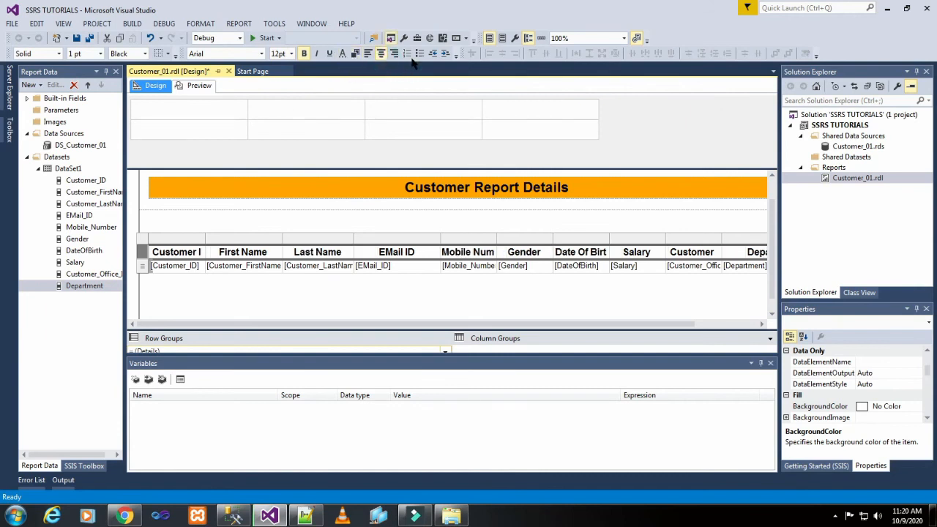
- Give the table's heading row an Aqua background color and preview the report
click(355, 53)
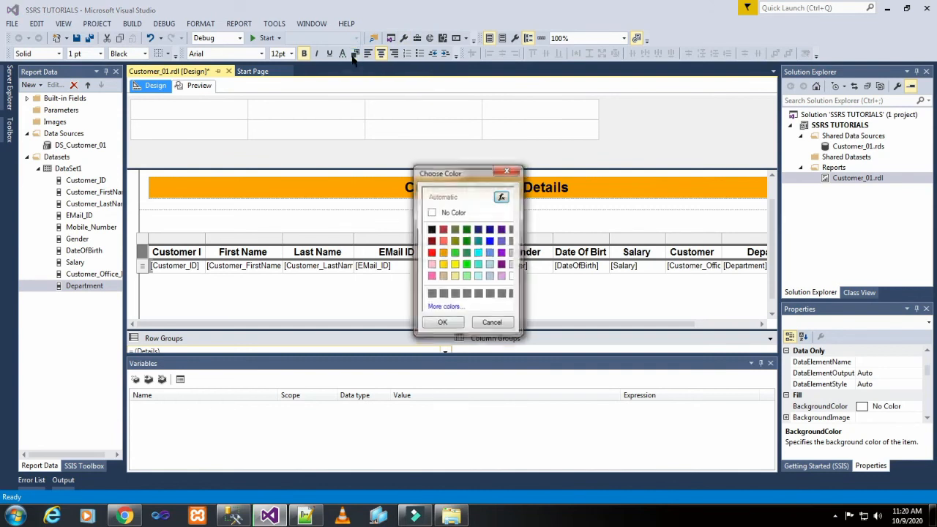
click(478, 253)
click(443, 324)
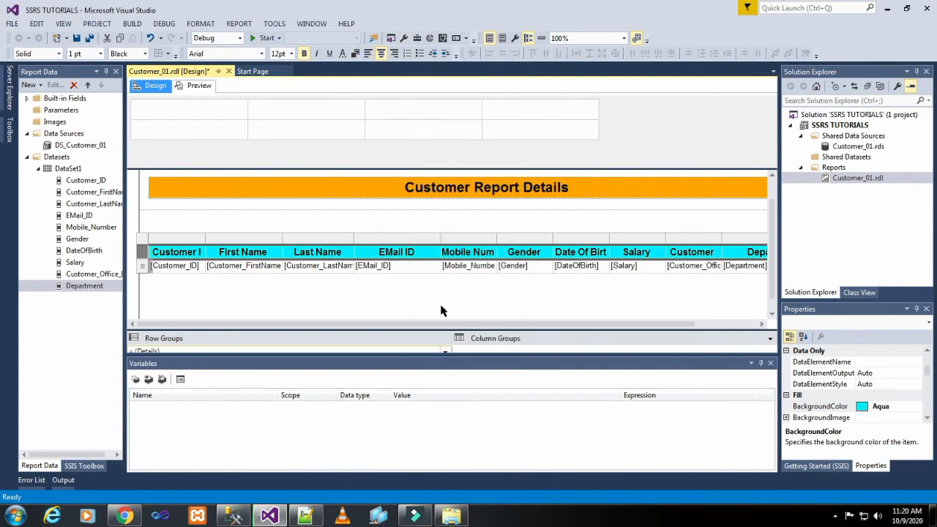
click(199, 86)
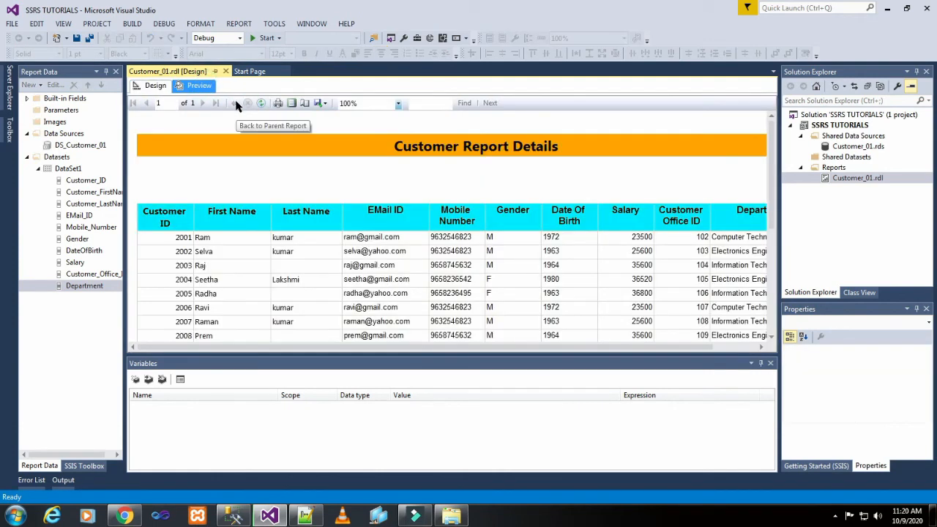
- Reduce the heading row's font size to 11pt and preview how the column headings fit
click(157, 86)
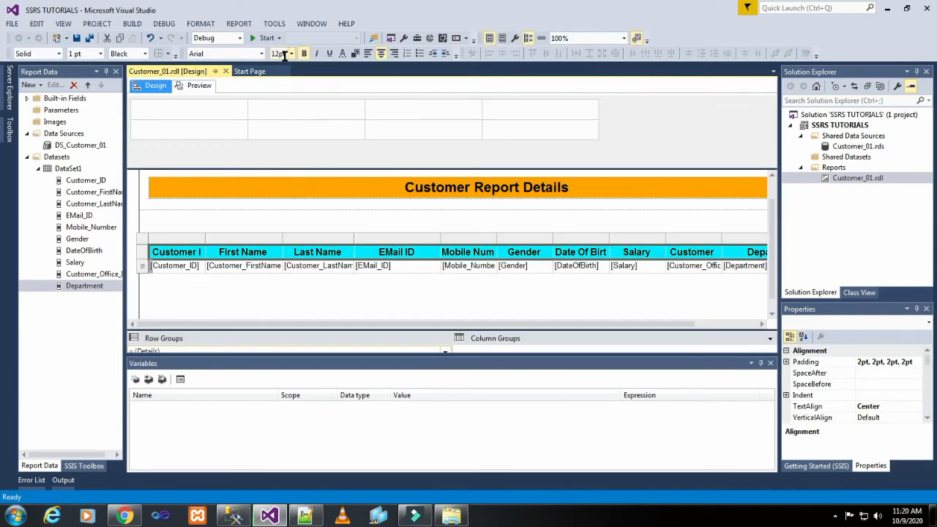
click(285, 55)
click(285, 97)
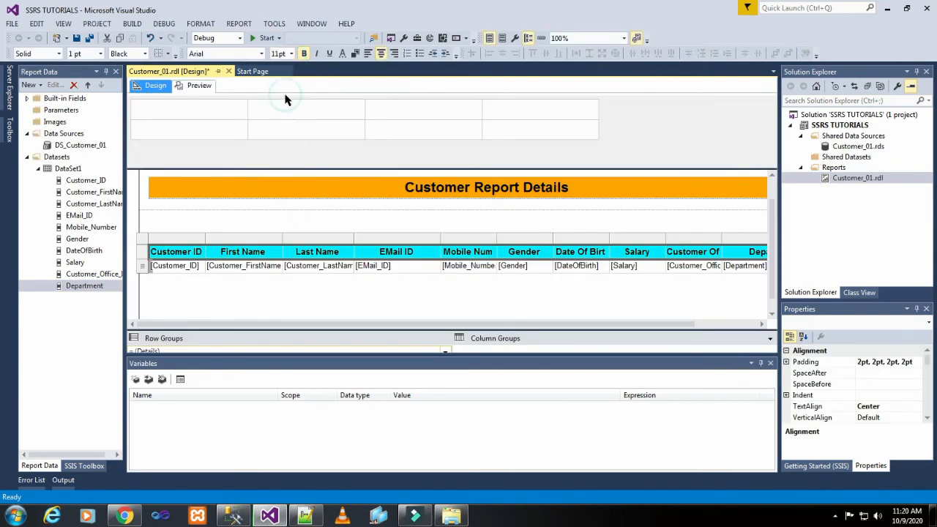
click(201, 86)
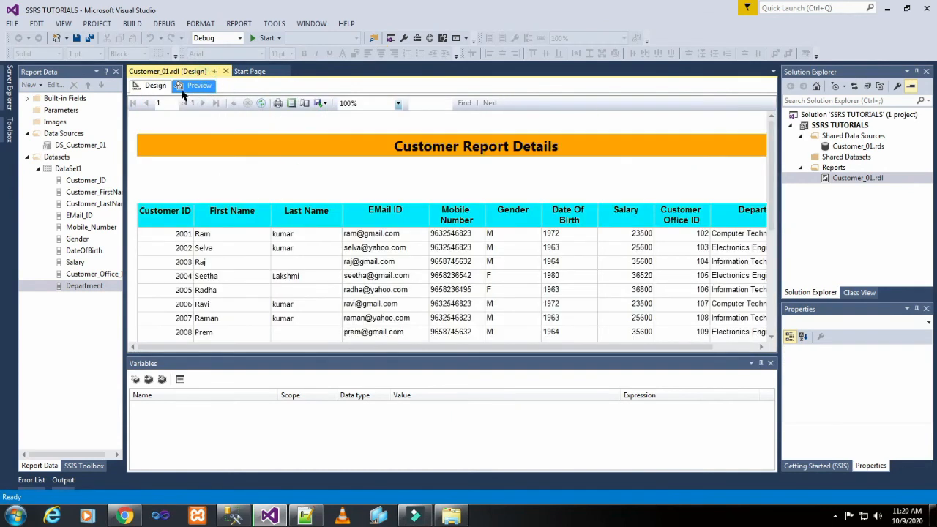
- Set the heading row's font size to 10pt and check the column headings in the report preview
click(155, 86)
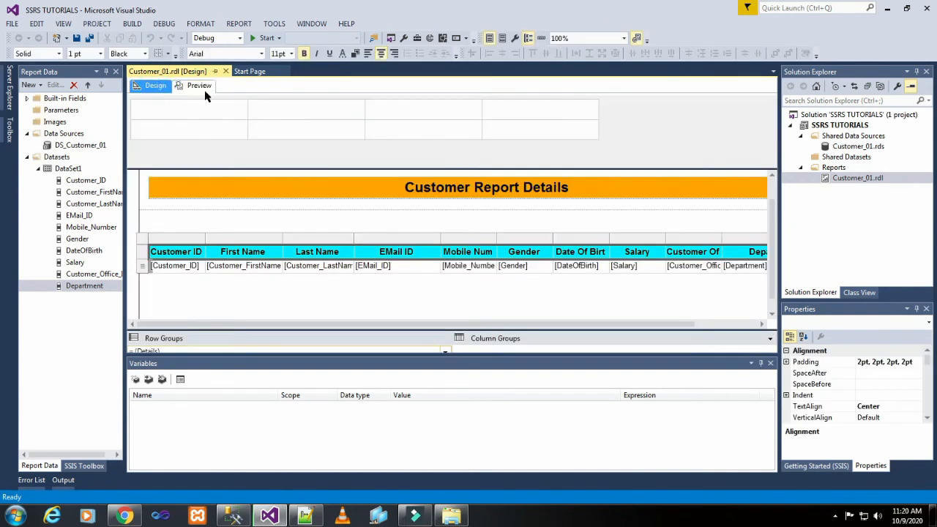
click(291, 54)
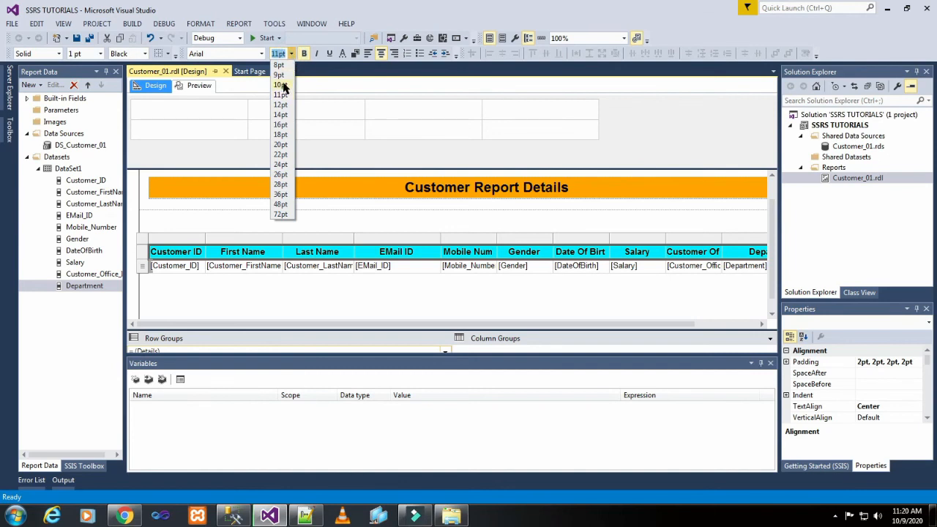
click(281, 85)
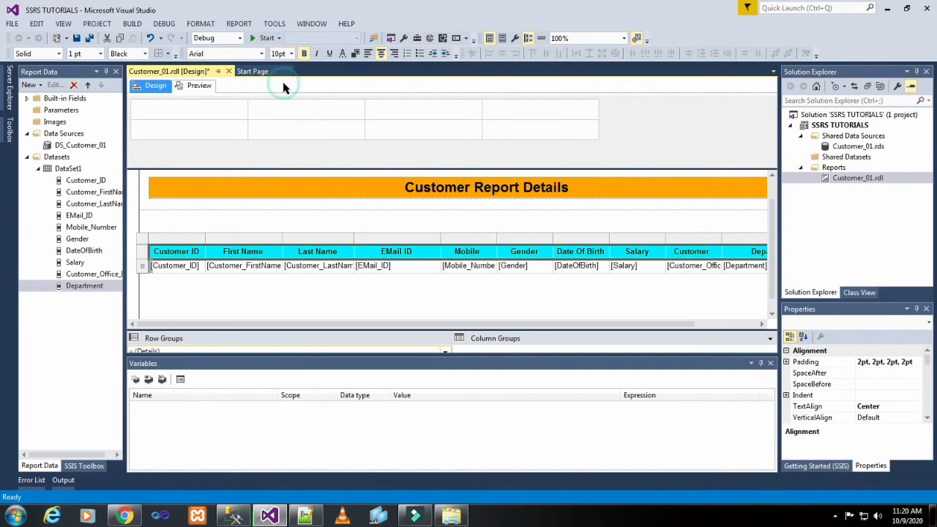
click(194, 86)
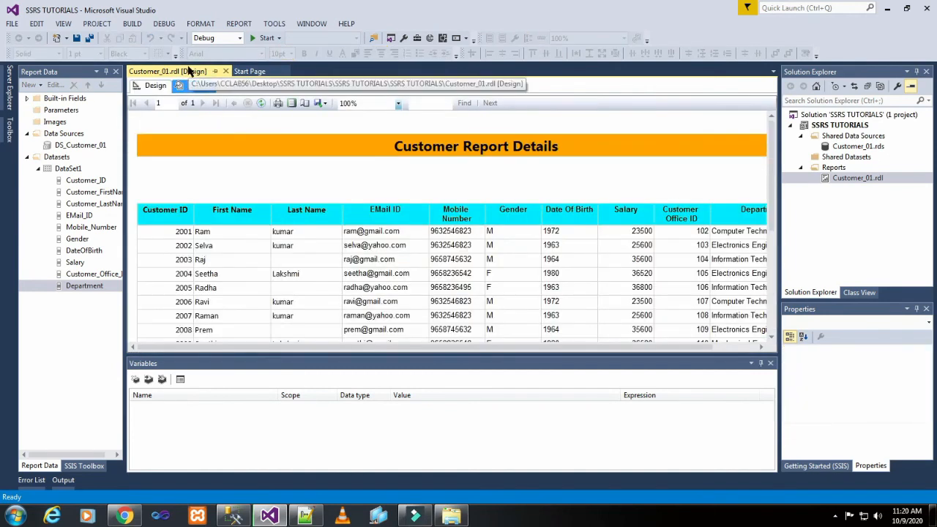
drag(407, 347, 348, 350)
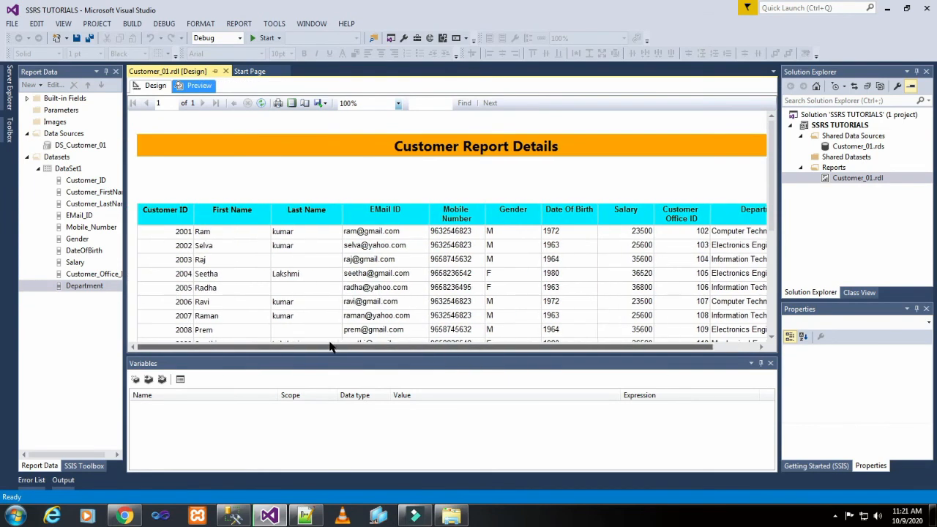
- Widen the Mobile Number column in the report design so its heading fits on one line
click(155, 85)
click(498, 241)
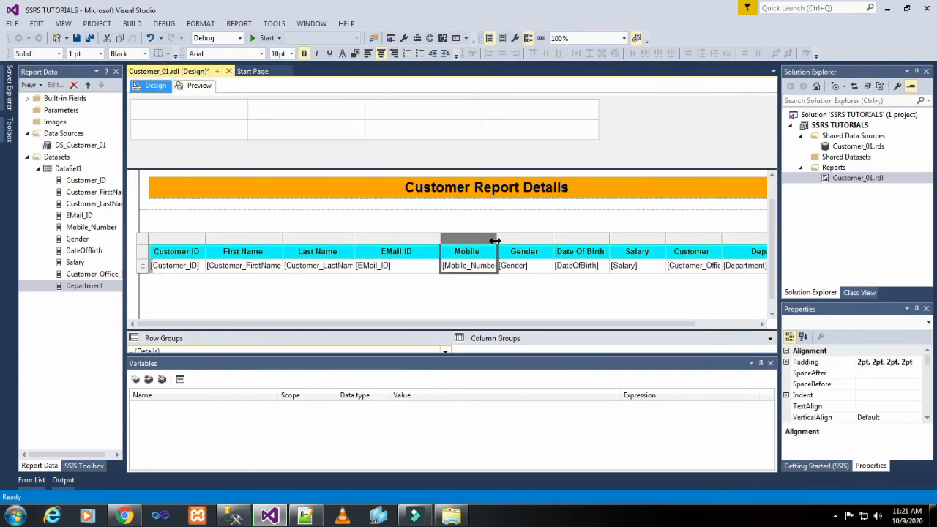
drag(497, 242, 505, 240)
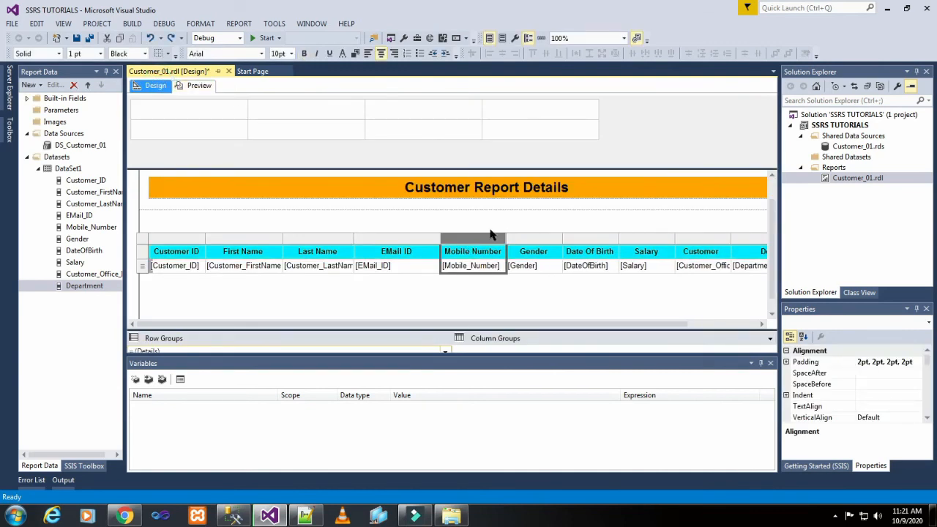
drag(479, 324, 545, 329)
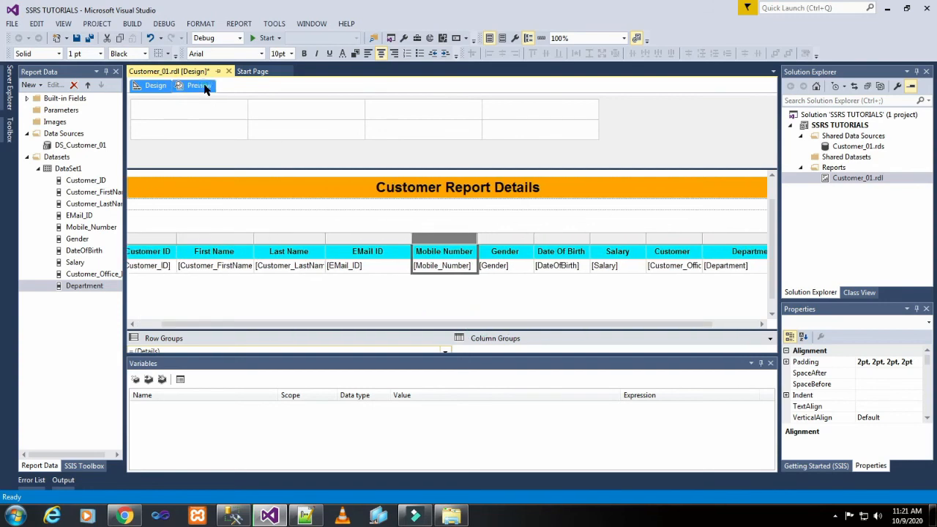
- Preview the report and examine all customer rows and columns through to Department
click(199, 86)
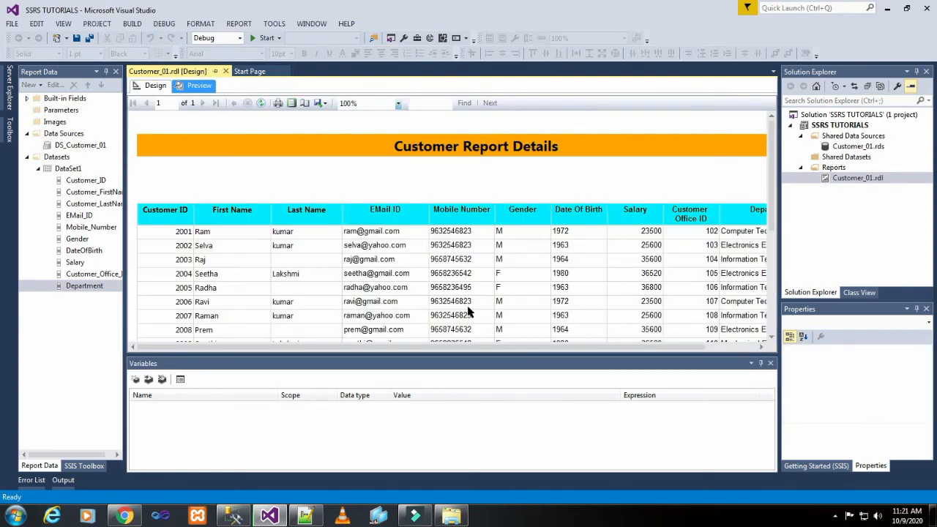
scroll(467, 310, down, 1)
scroll(468, 310, down, 5)
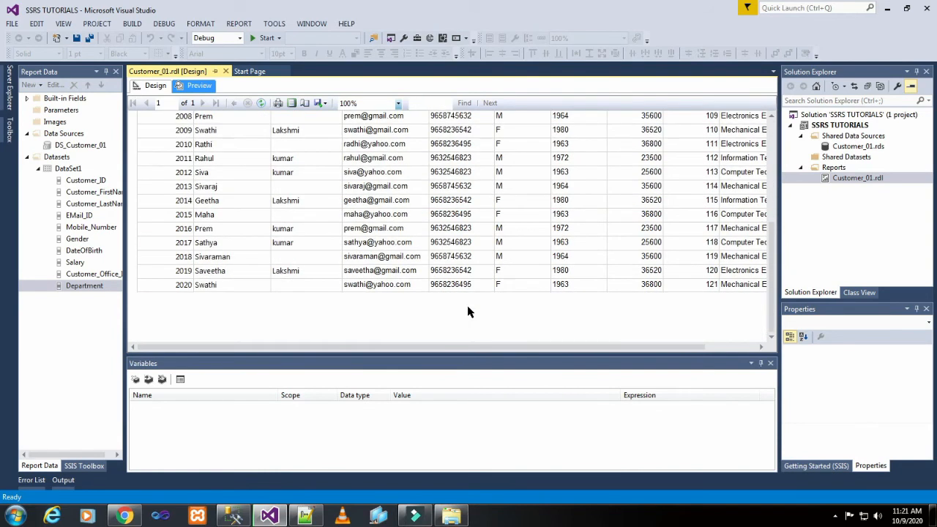
drag(468, 346, 599, 355)
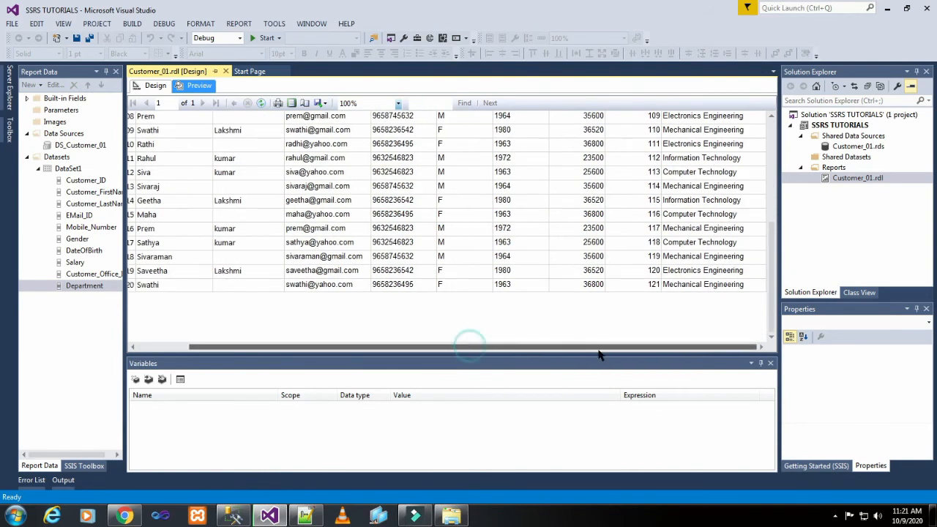
scroll(519, 306, up, 6)
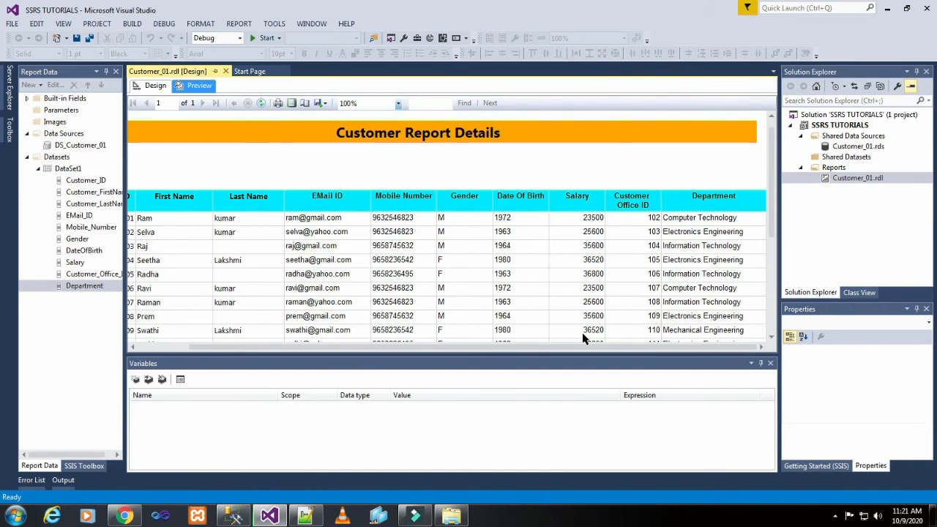
drag(579, 347, 497, 345)
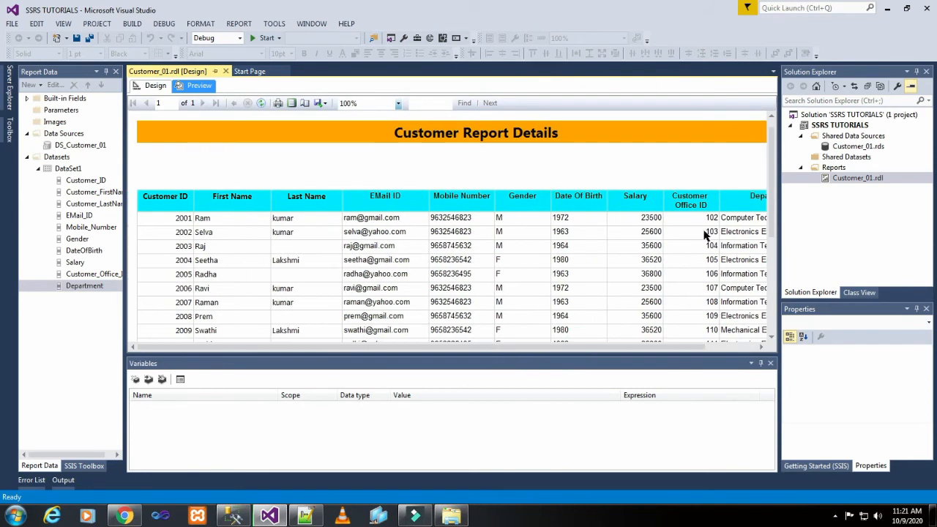
- Widen the Customer Office ID column in the report design so its heading fits on one line
click(155, 86)
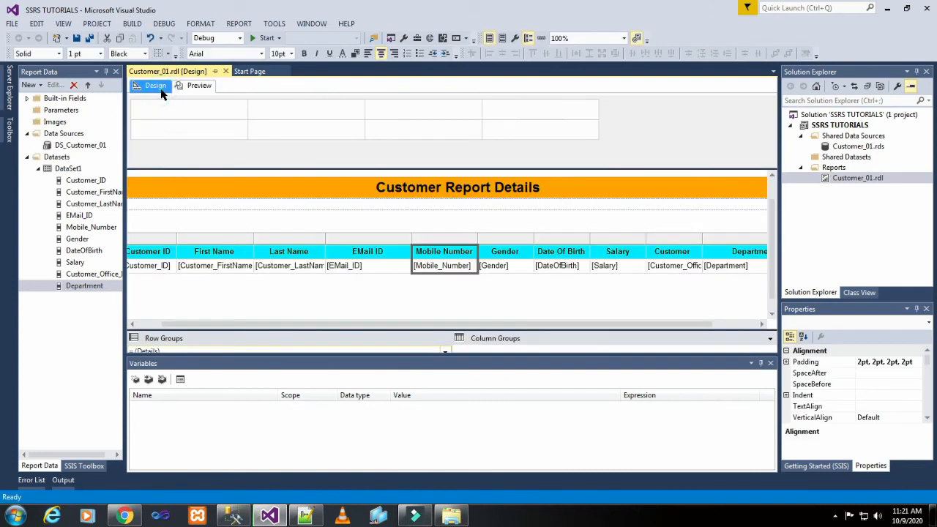
click(699, 236)
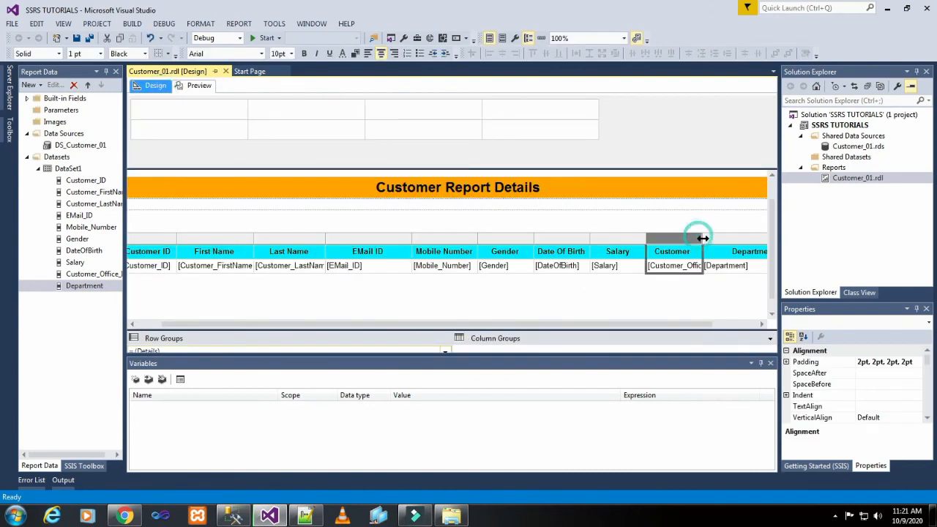
click(704, 238)
drag(705, 238, 724, 238)
click(712, 240)
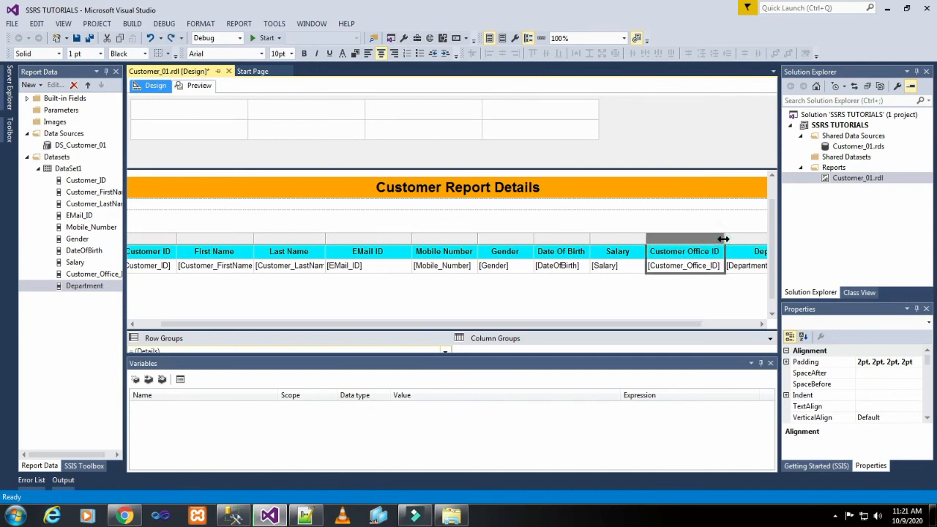
click(698, 302)
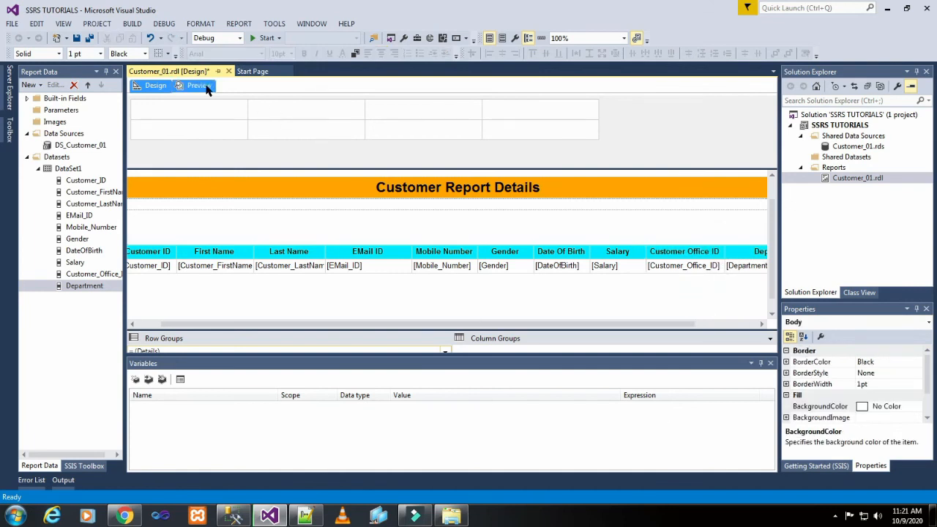
- Preview the report to check the Customer Office ID heading and the customer rows, and return to the design view
click(212, 86)
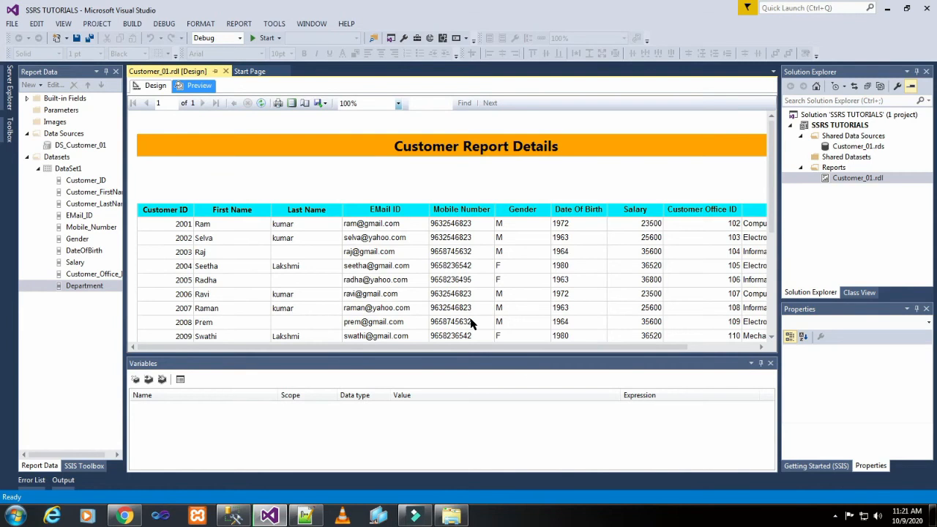
scroll(471, 325, down, 5)
scroll(472, 324, up, 5)
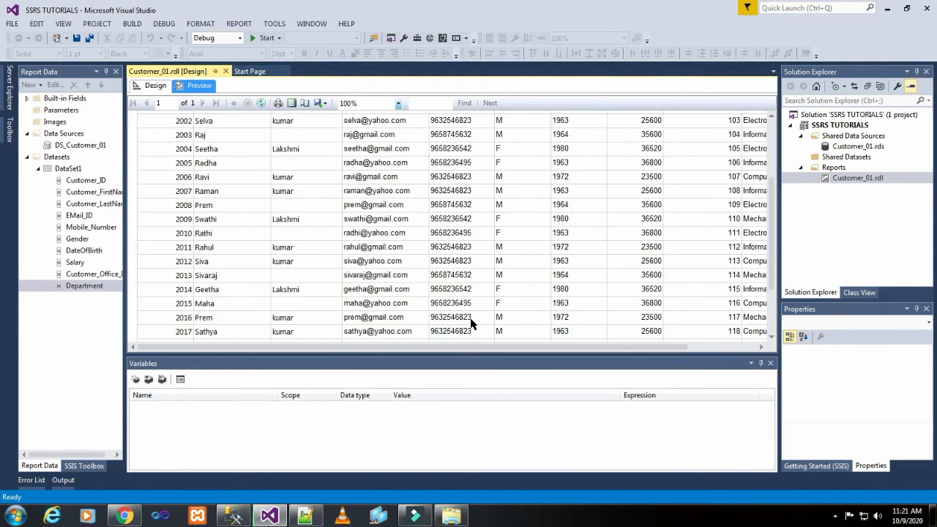
drag(472, 348, 451, 358)
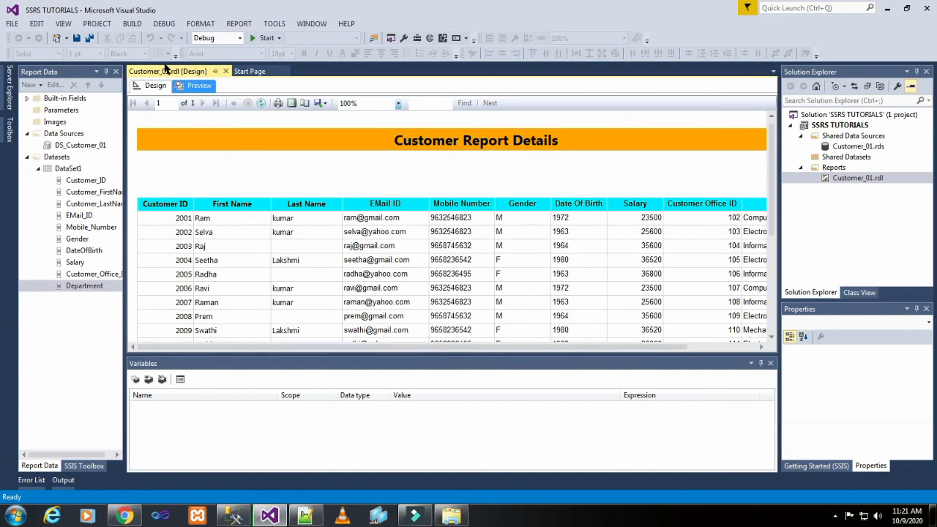
click(139, 86)
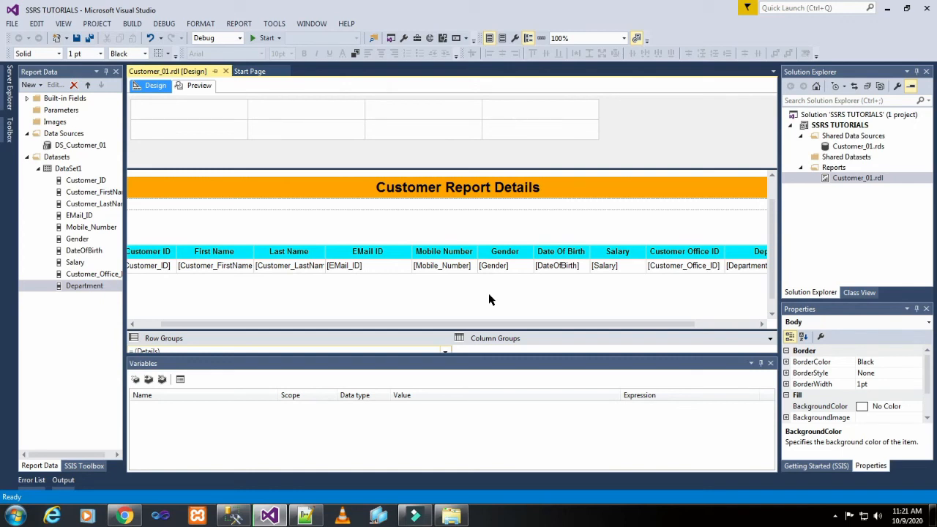
right_click(518, 287)
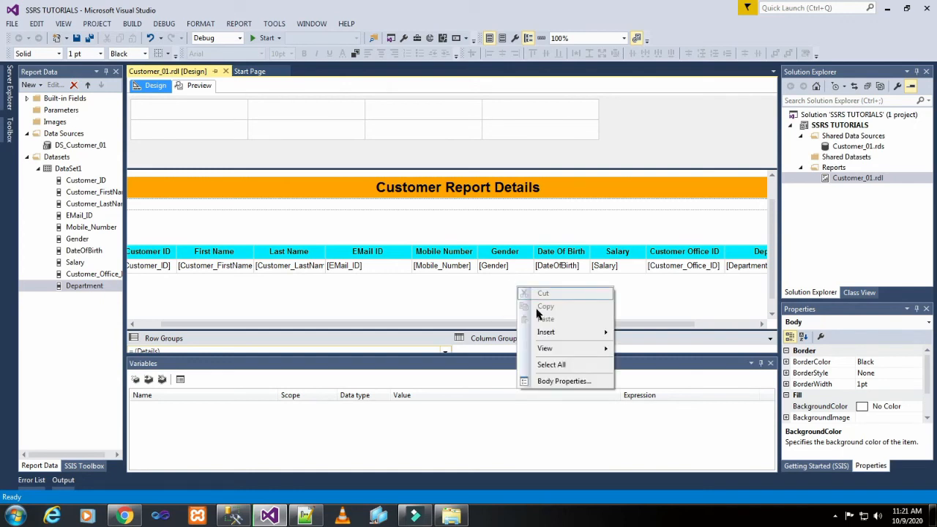
mouse_move(561, 333)
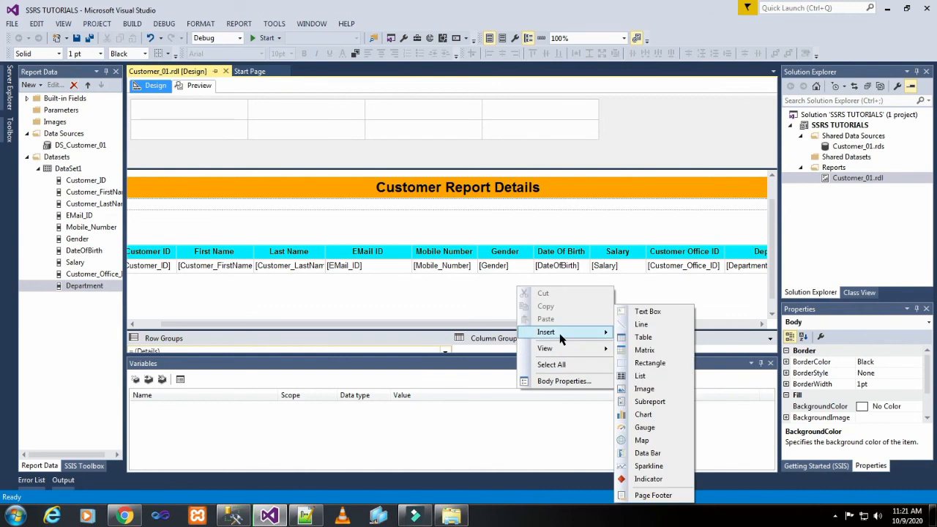
click(476, 301)
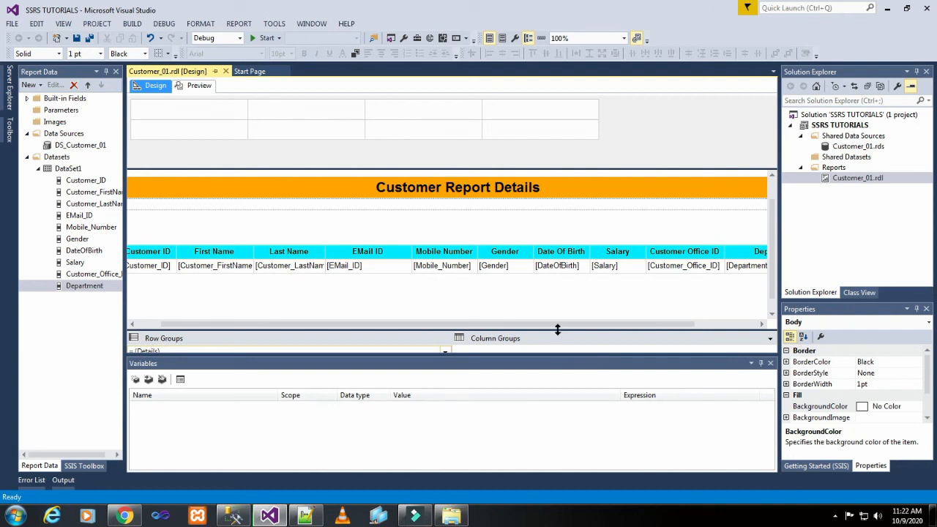
drag(557, 330, 552, 297)
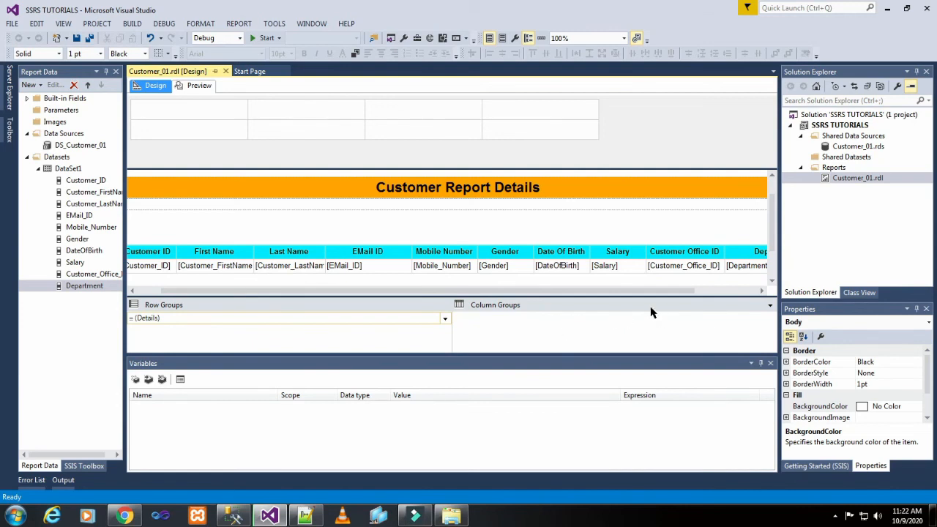
right_click(626, 277)
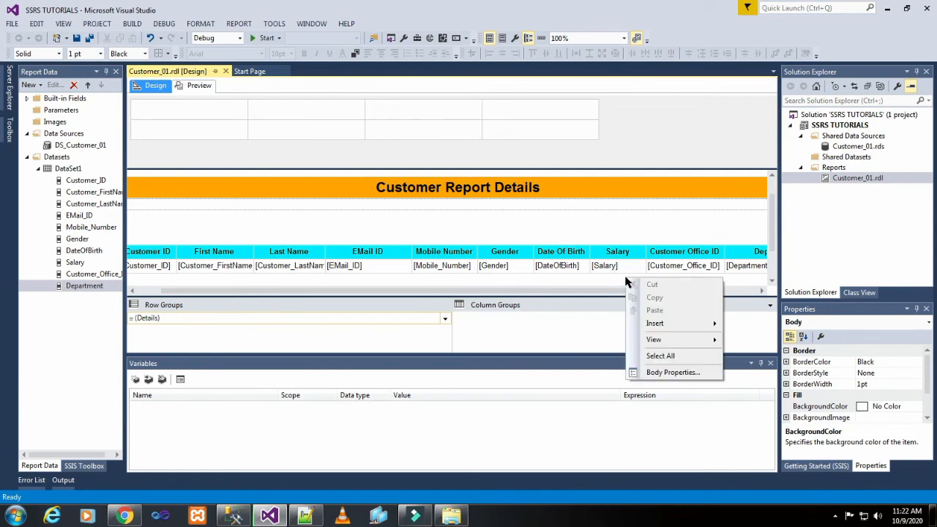
click(571, 296)
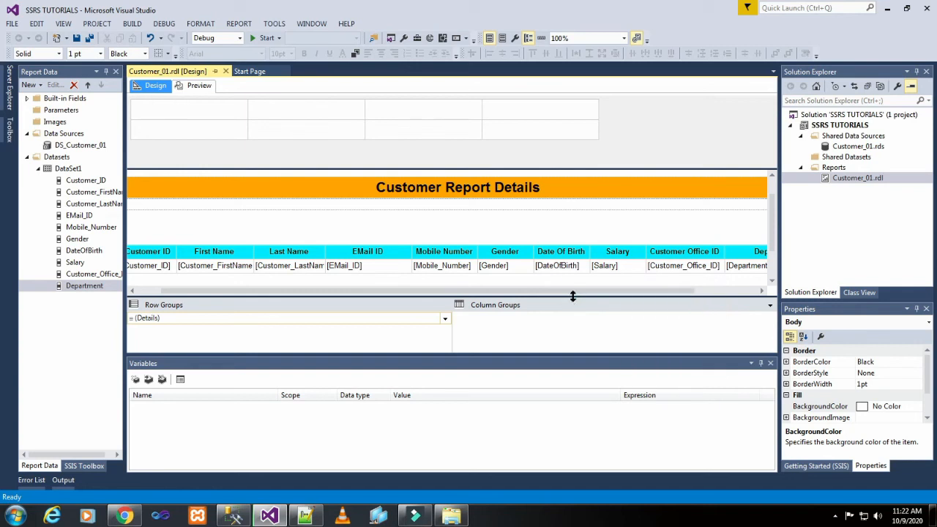
drag(571, 294, 575, 330)
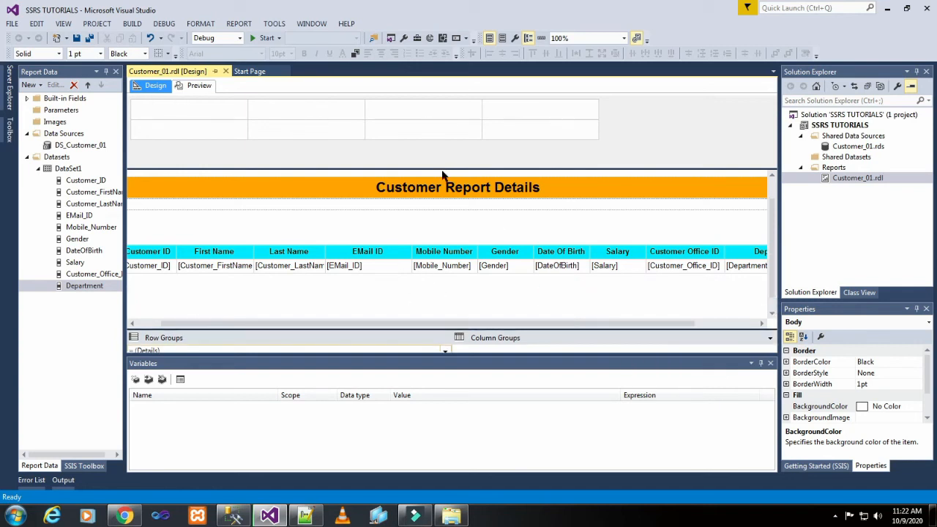
- Shrink the parameters pane above the report design and move the customer table up to just below the page header
drag(443, 168, 460, 120)
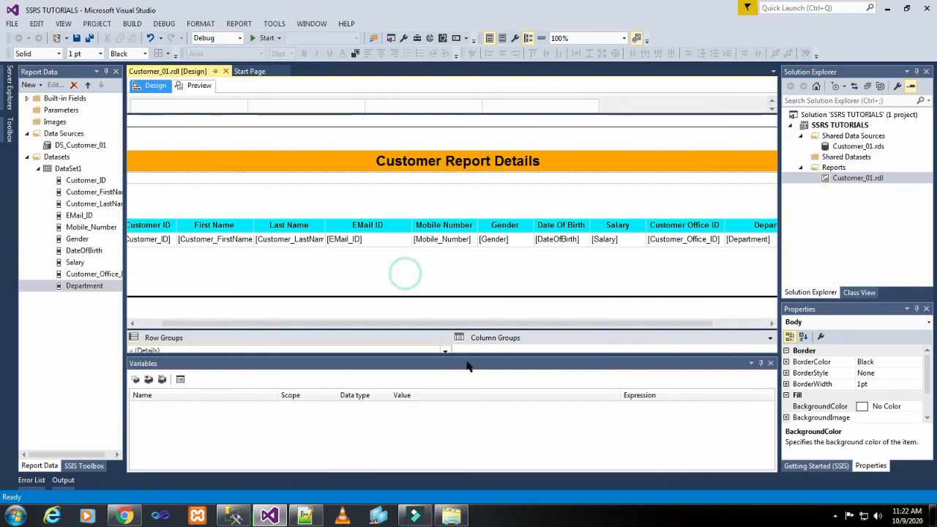
drag(462, 323, 438, 323)
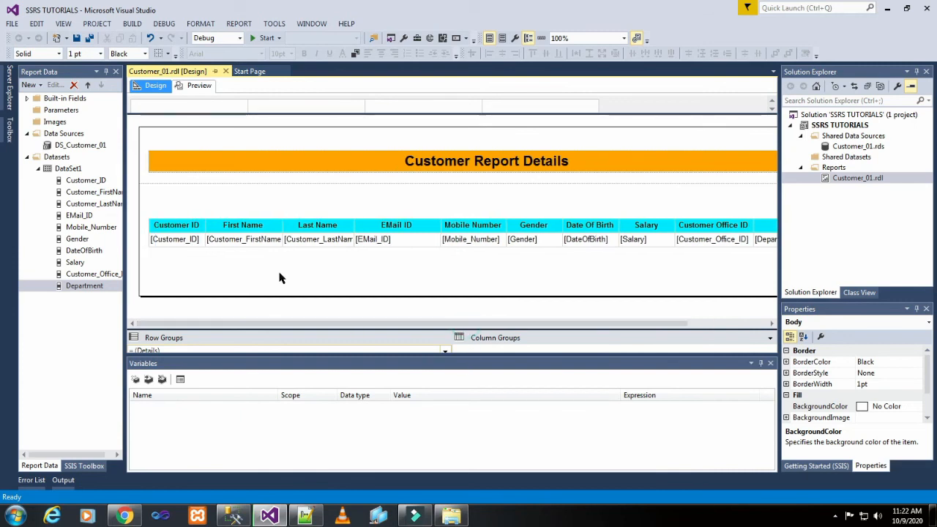
click(256, 227)
click(149, 218)
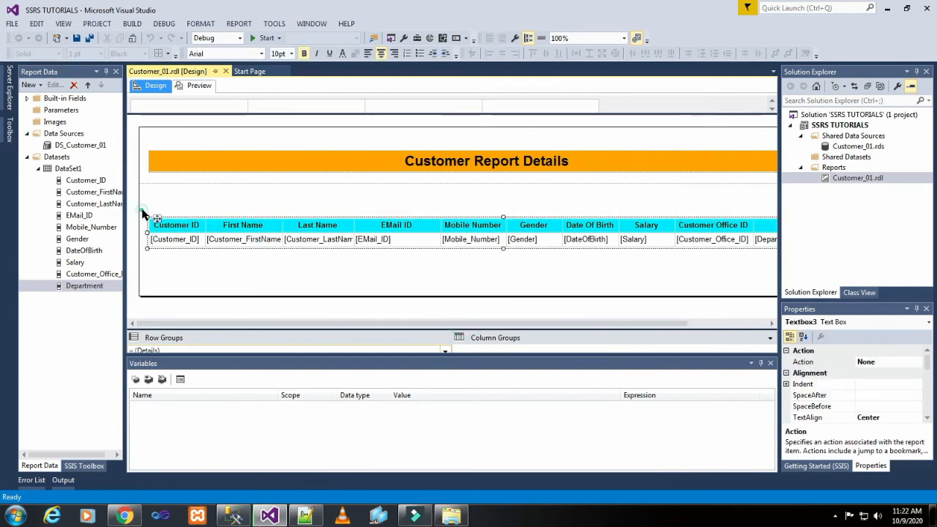
drag(157, 217, 156, 190)
click(281, 268)
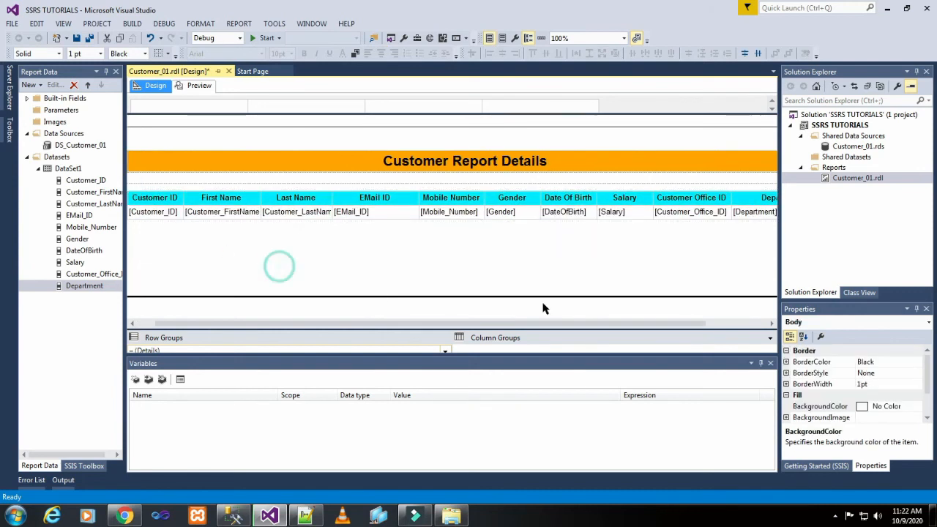
right_click(459, 256)
mouse_move(498, 301)
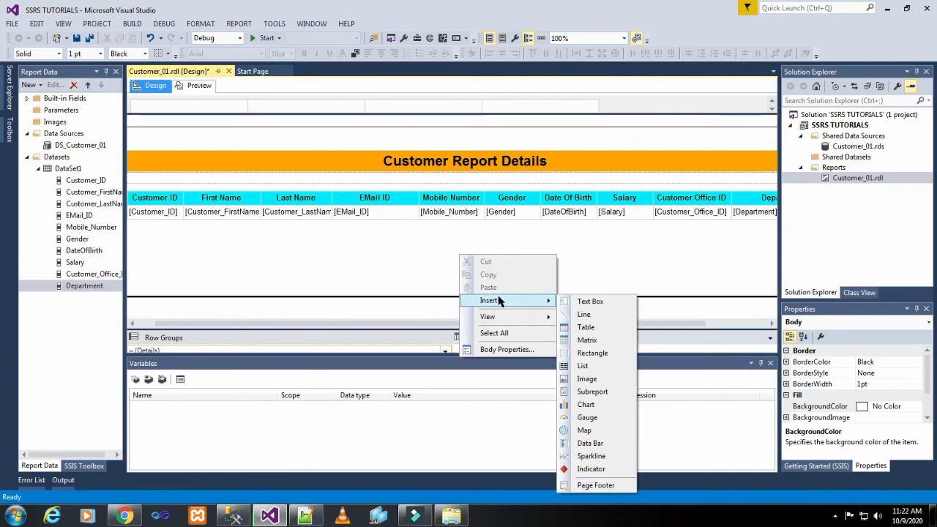
right_click(581, 243)
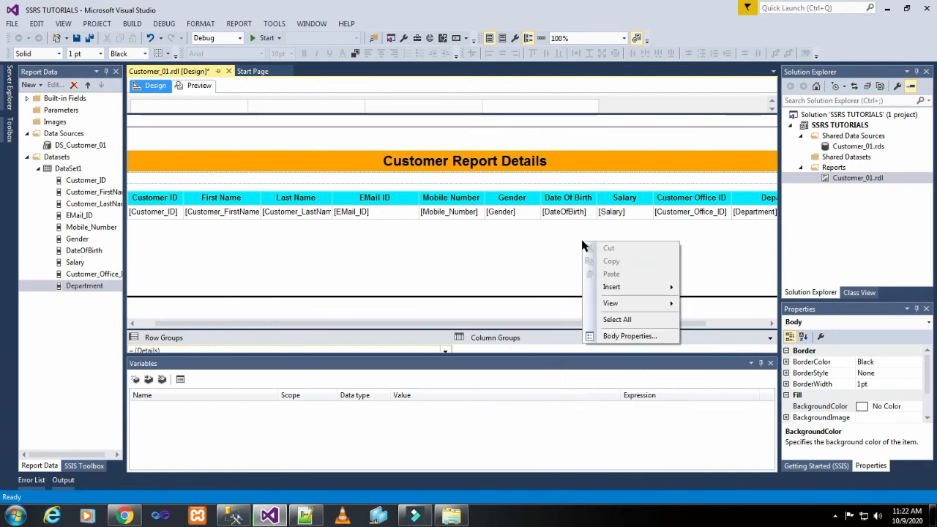
mouse_move(628, 287)
click(543, 246)
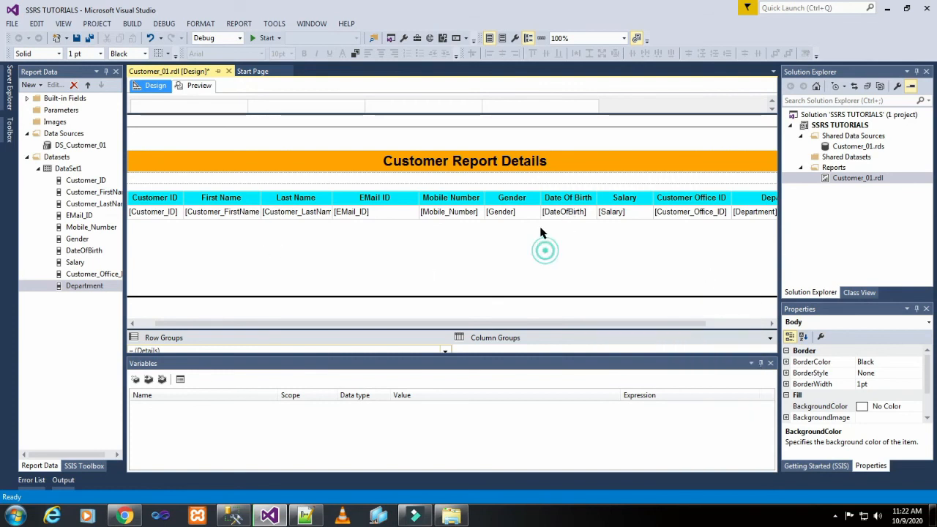
- Add a page footer to the report and select it
click(554, 306)
right_click(554, 308)
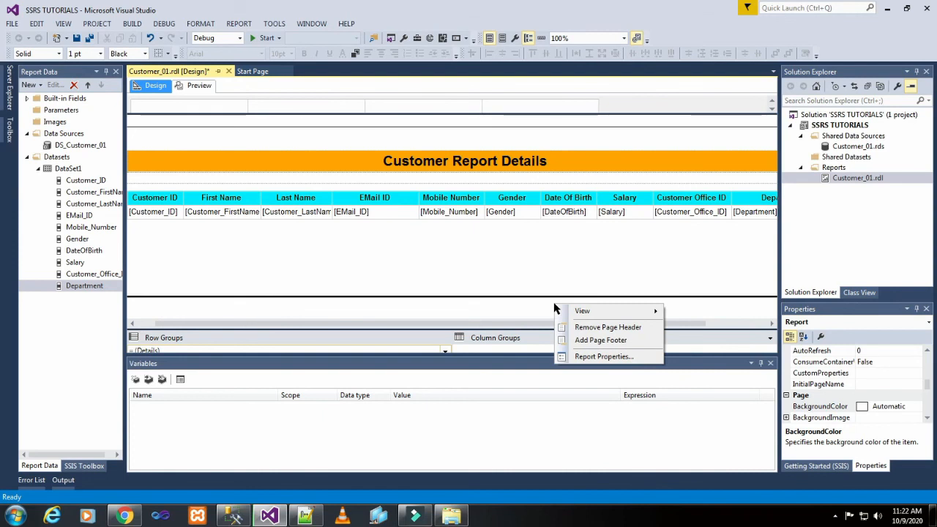
click(591, 341)
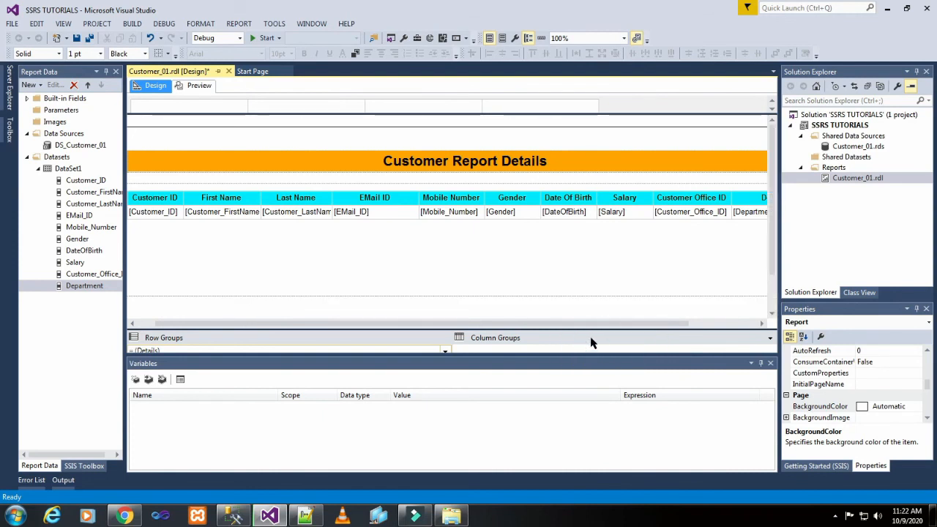
click(551, 304)
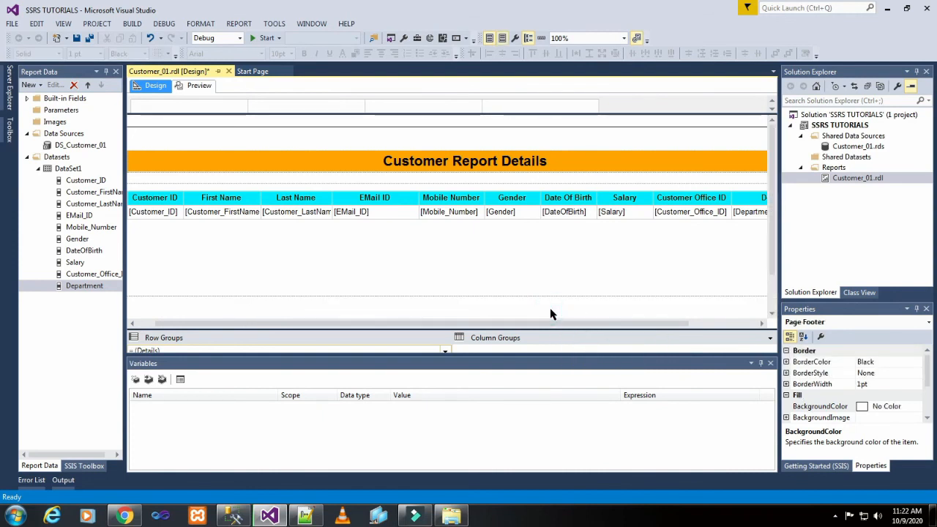
- Insert a text box in the page footer and enter the text "Page_01" in it
drag(557, 323, 583, 324)
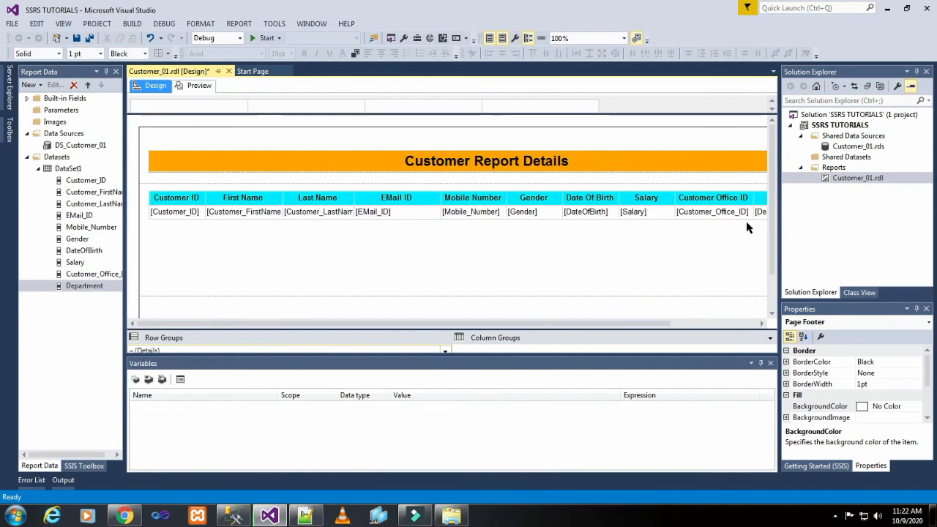
drag(773, 229, 775, 293)
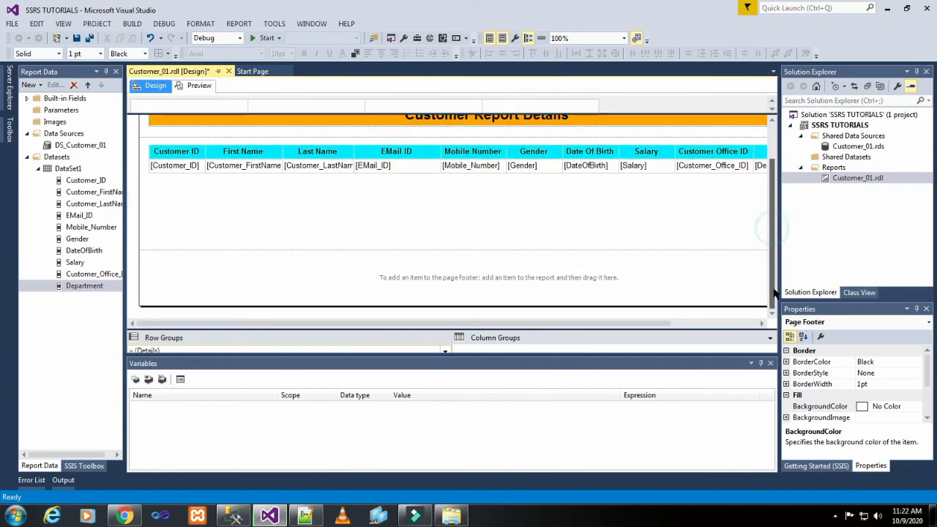
right_click(530, 277)
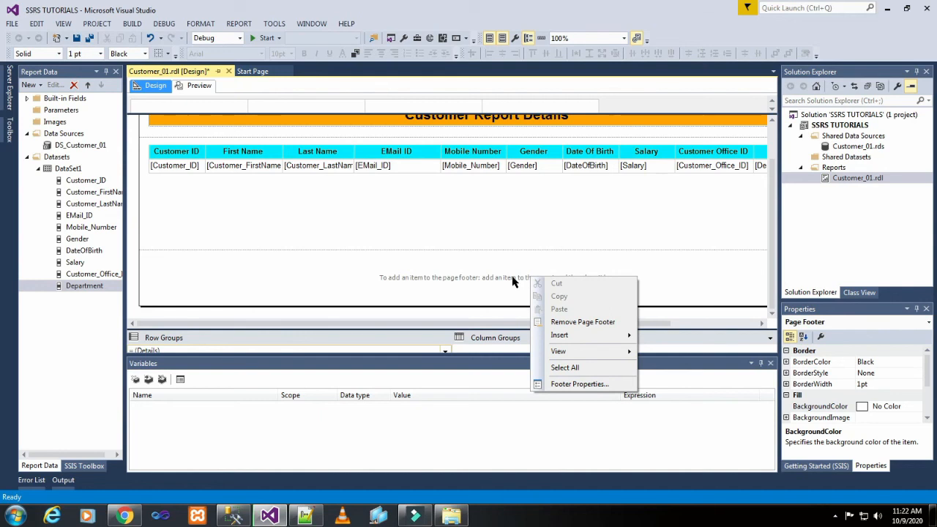
mouse_move(559, 335)
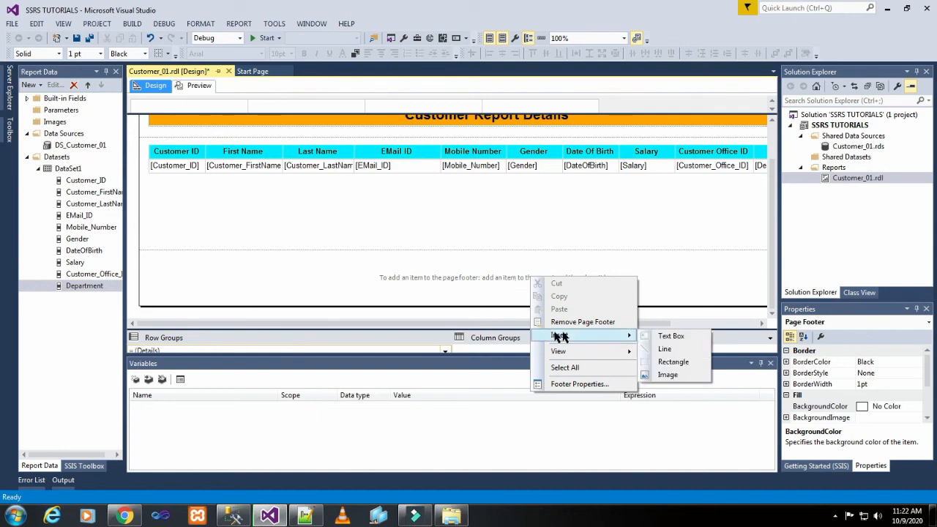
click(671, 336)
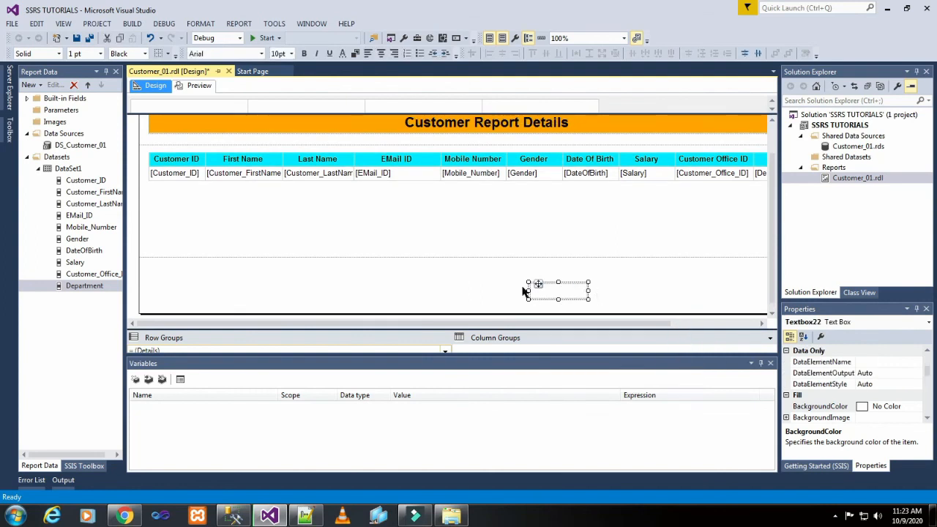
click(569, 290)
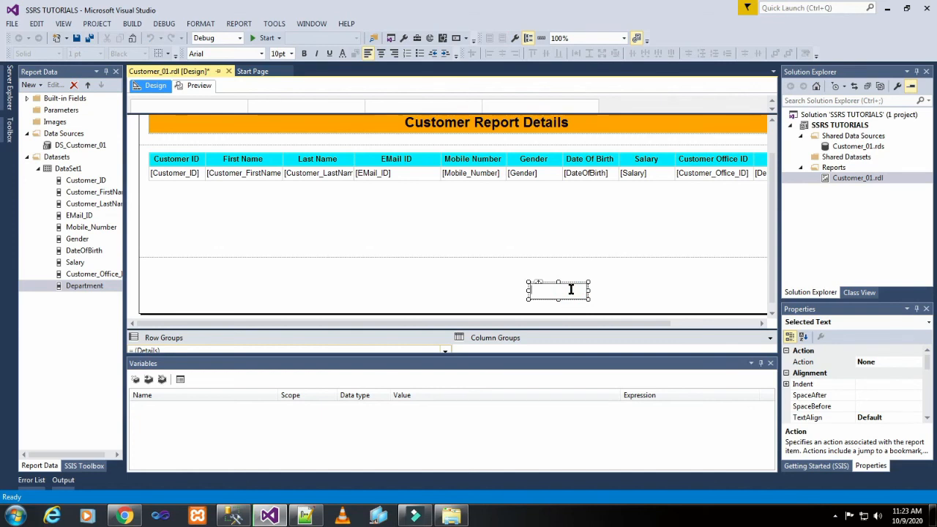
text(Page )
text(01)
click(617, 293)
- Move the Page_01 text box to the right end of the page footer, beneath the Department column
click(538, 283)
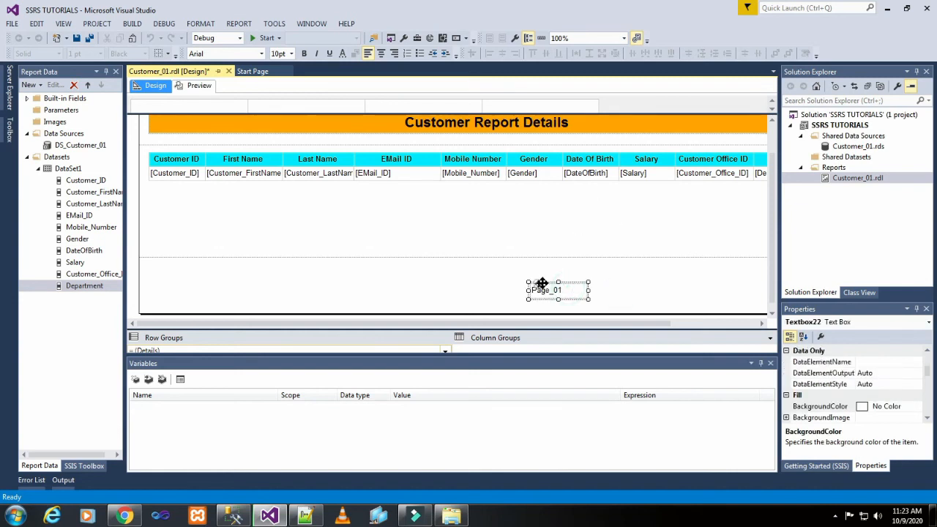
drag(540, 284, 707, 288)
drag(579, 323, 692, 331)
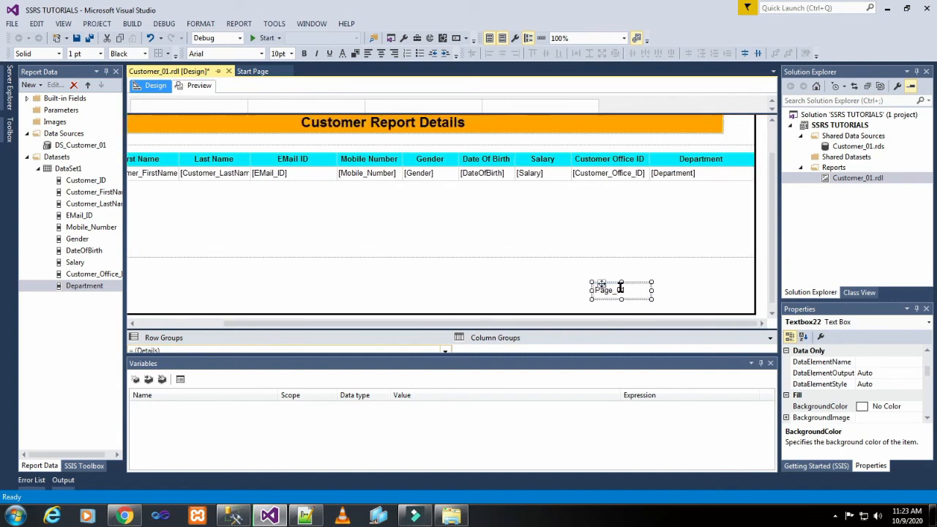
drag(601, 287, 682, 290)
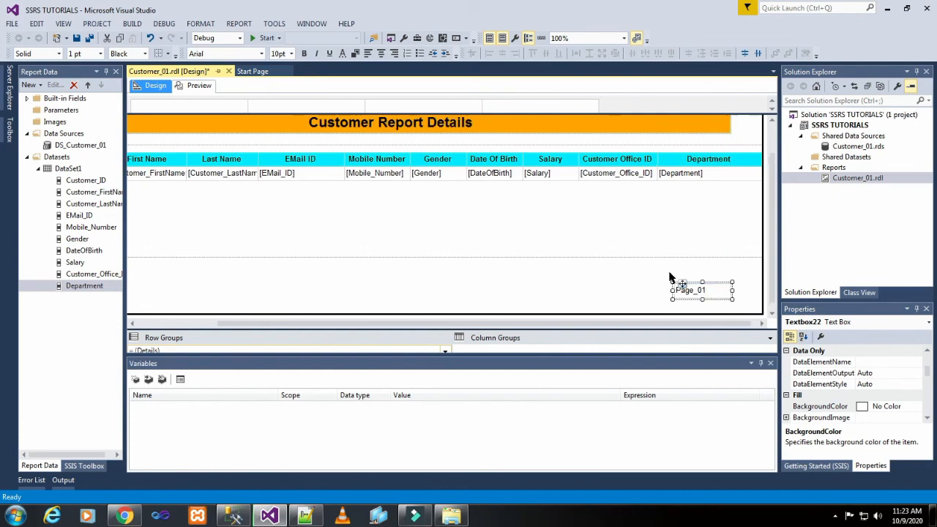
click(627, 265)
- Make the Page_01 footer text bold and centered
click(723, 293)
click(303, 54)
click(381, 56)
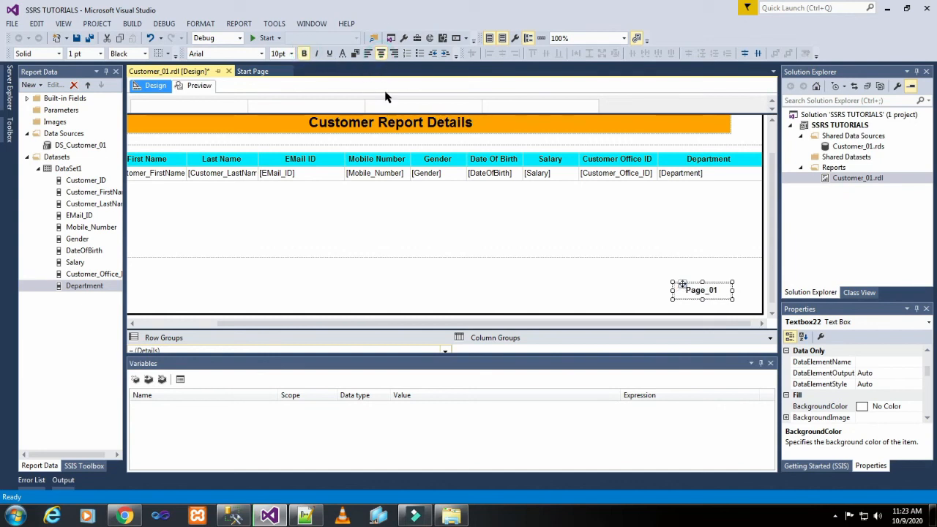
- Fill the Page_01 footer text box with a yellow background
click(355, 54)
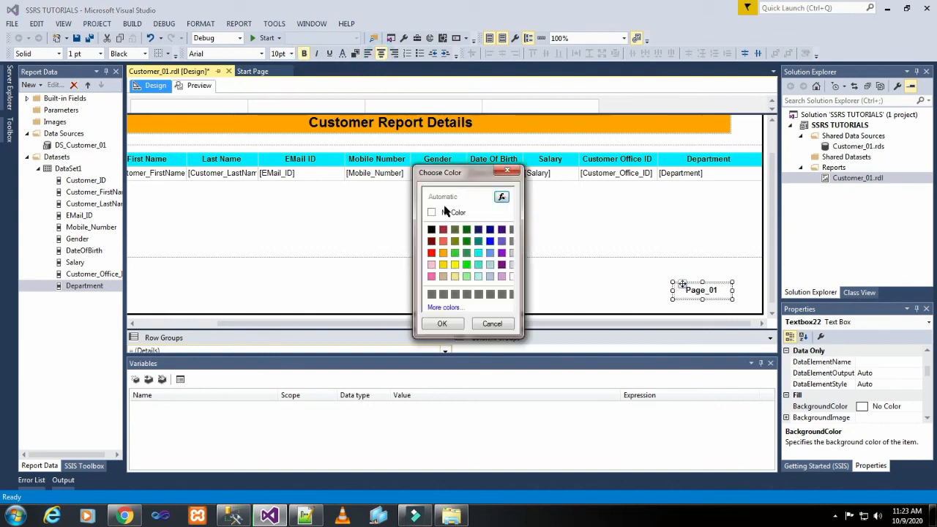
click(454, 265)
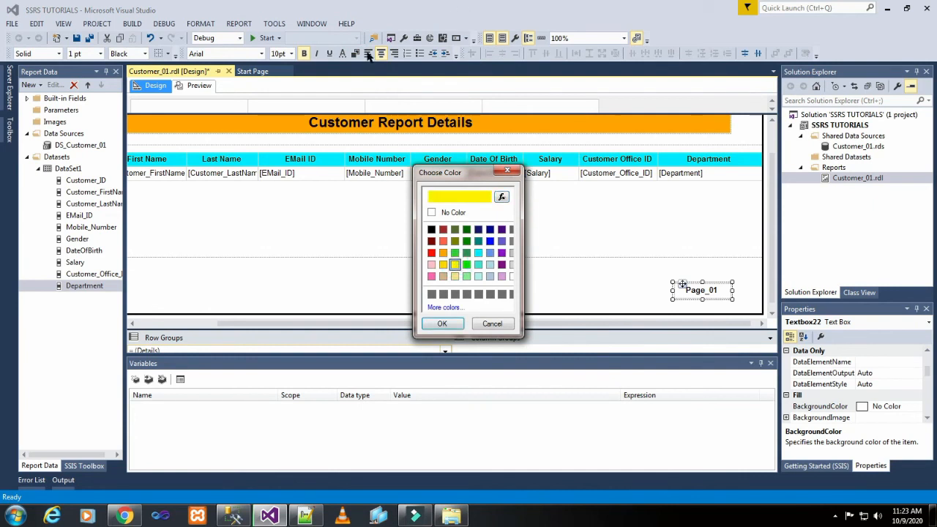
click(445, 324)
click(522, 284)
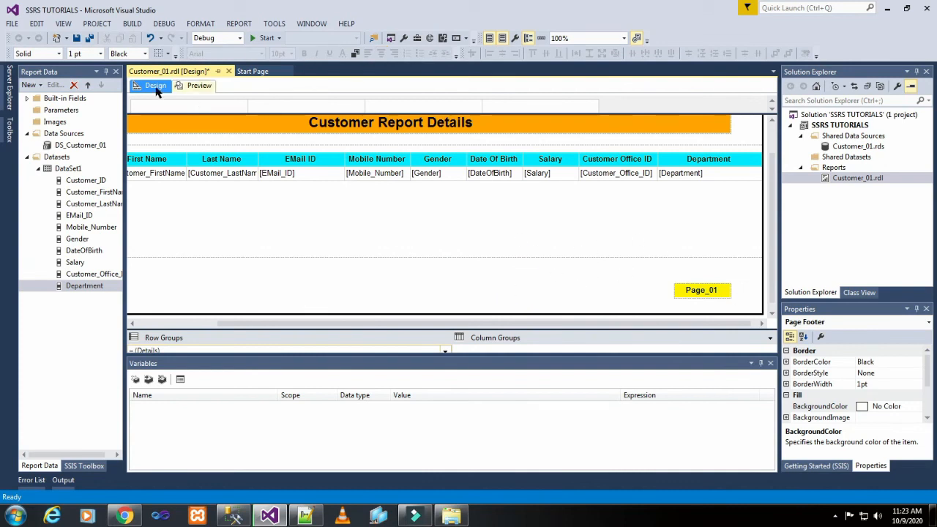
- Preview the report, check the Page_01 footer below the last customer row, and return to the report design
click(187, 86)
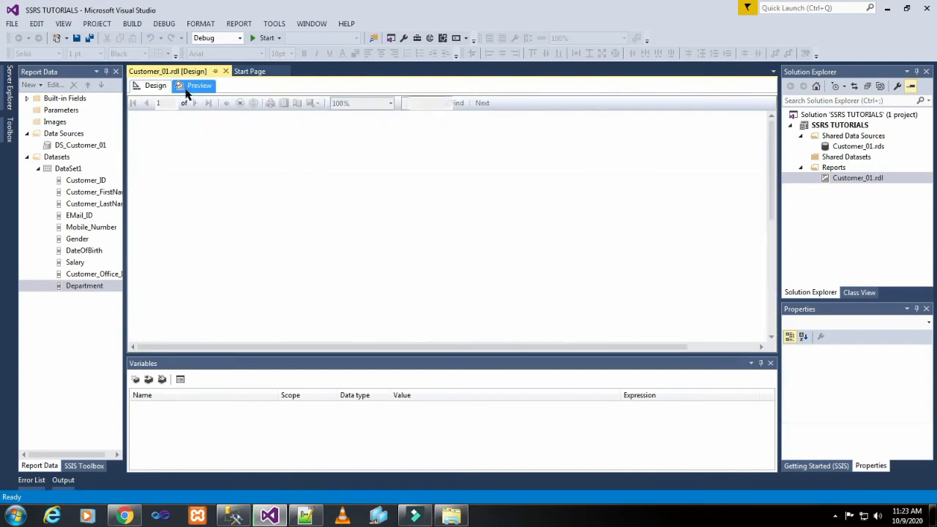
scroll(413, 202, down, 5)
scroll(414, 202, down, 2)
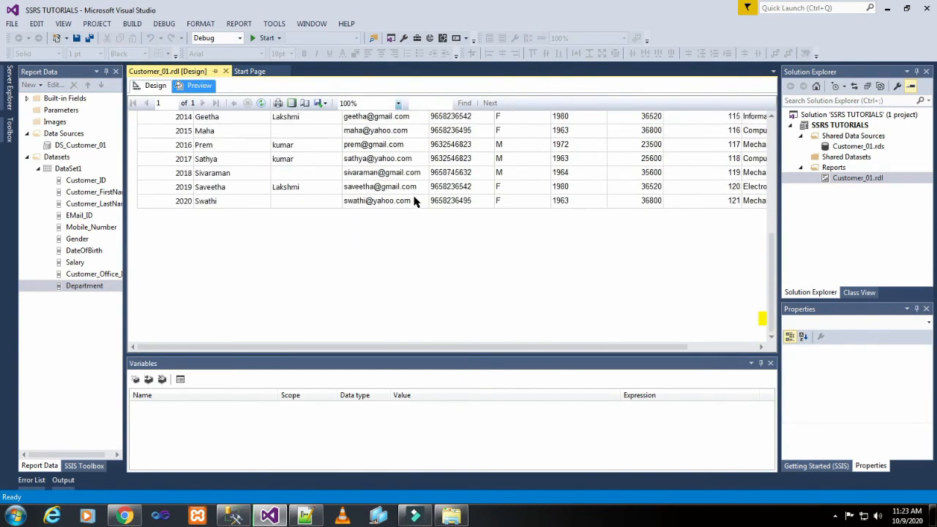
drag(558, 347, 740, 343)
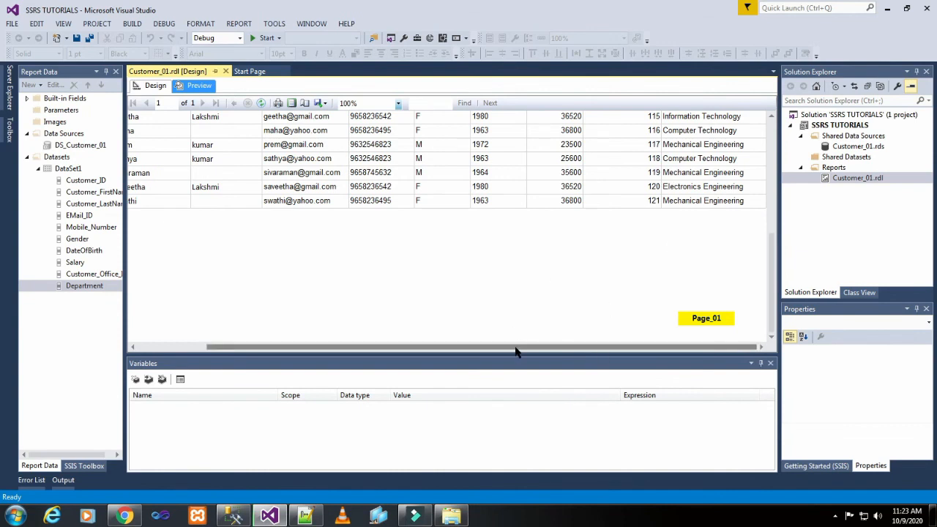
drag(516, 348, 347, 335)
click(134, 86)
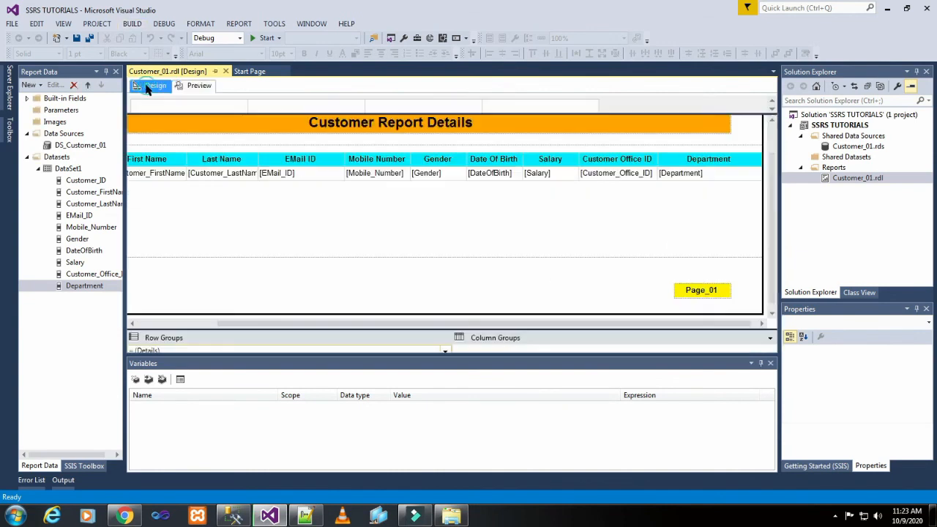
- Run the report to deploy it, open Customer_01 from the report server, and review it from title to footer
scroll(440, 295, down, 1)
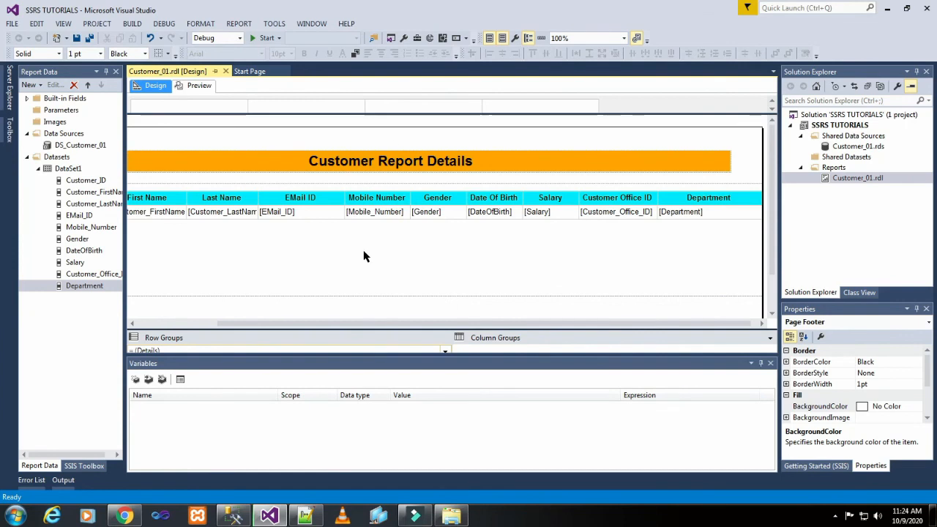
click(260, 40)
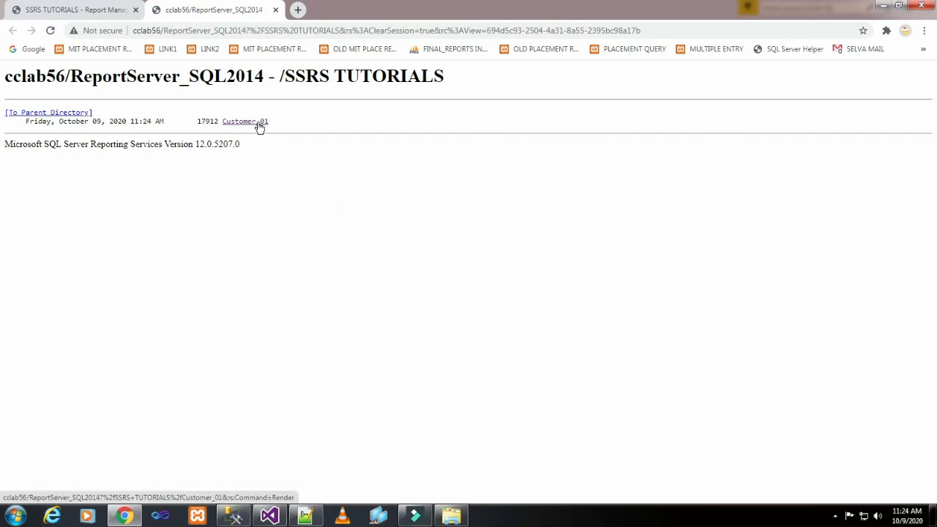
click(257, 123)
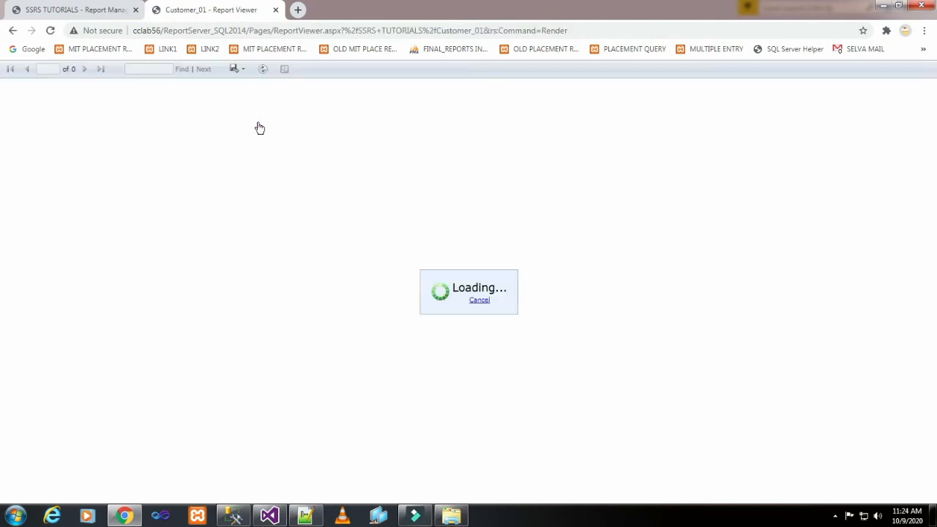
scroll(316, 232, down, 2)
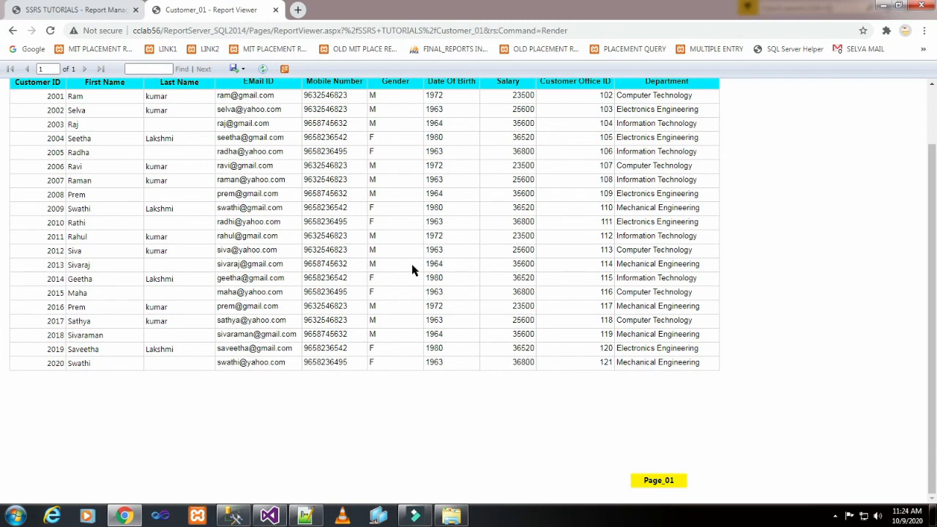
scroll(412, 267, up, 2)
scroll(413, 266, down, 2)
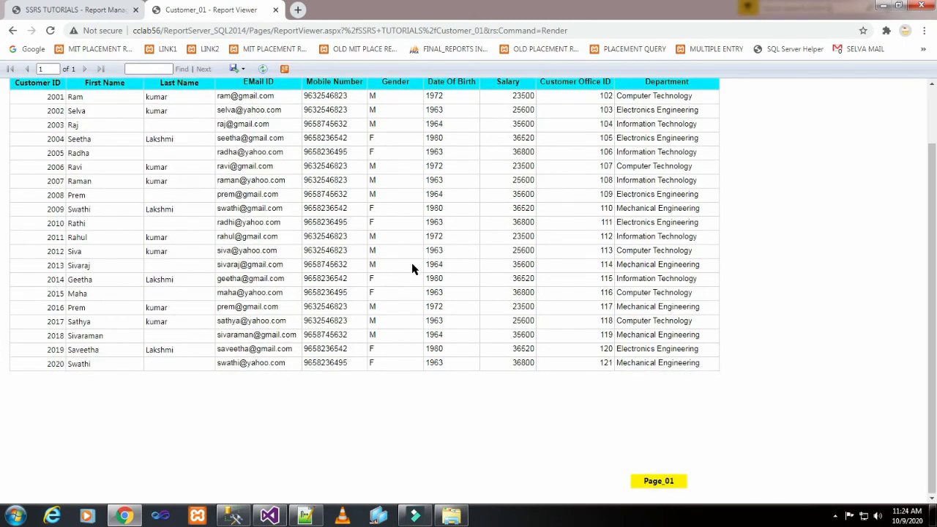
scroll(412, 265, up, 2)
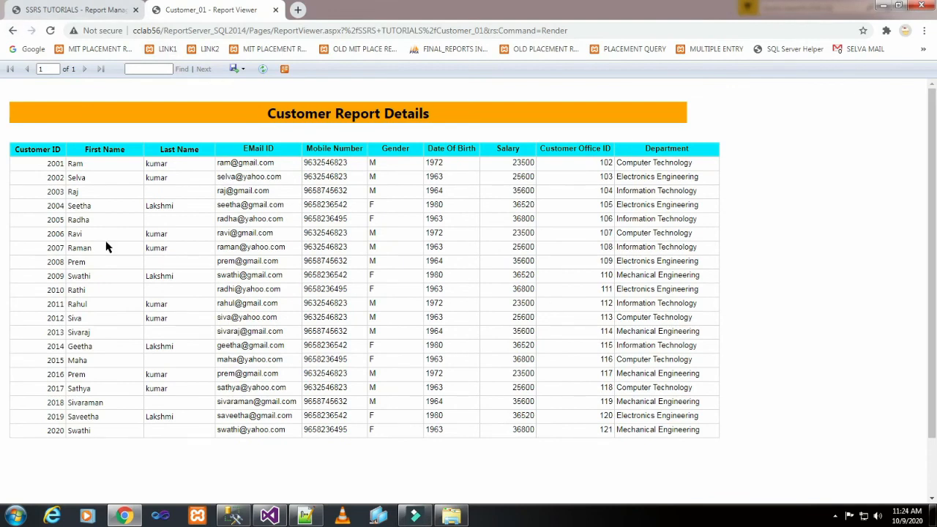
- Switch back to Visual Studio and select the report's page footer in the design
click(269, 516)
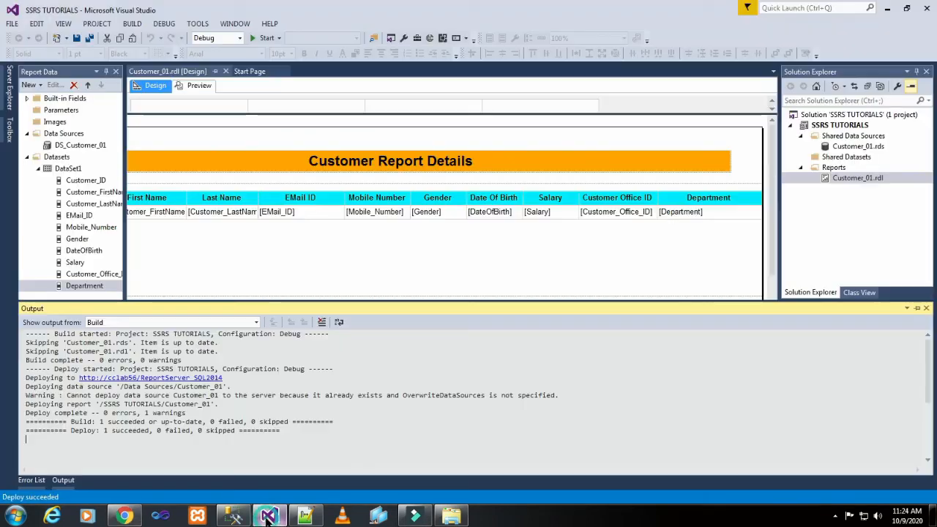
click(573, 271)
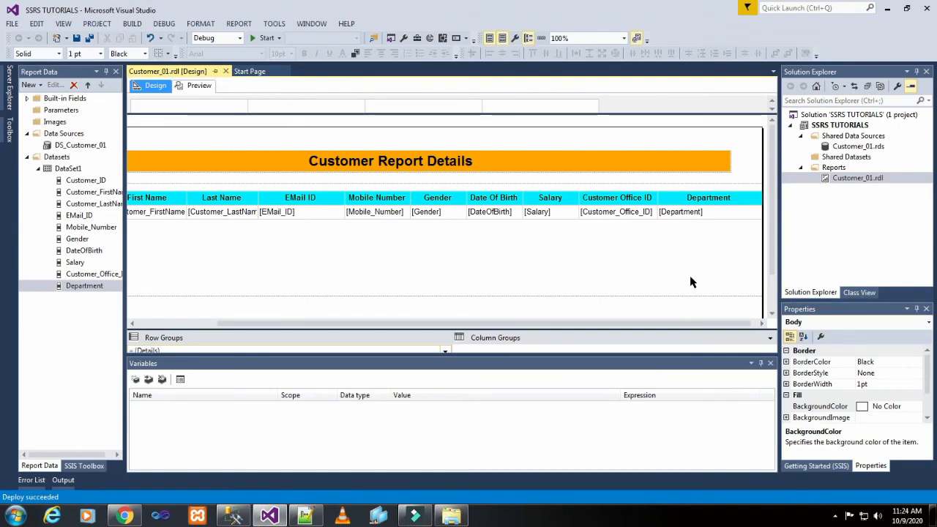
click(692, 307)
scroll(772, 262, down, 2)
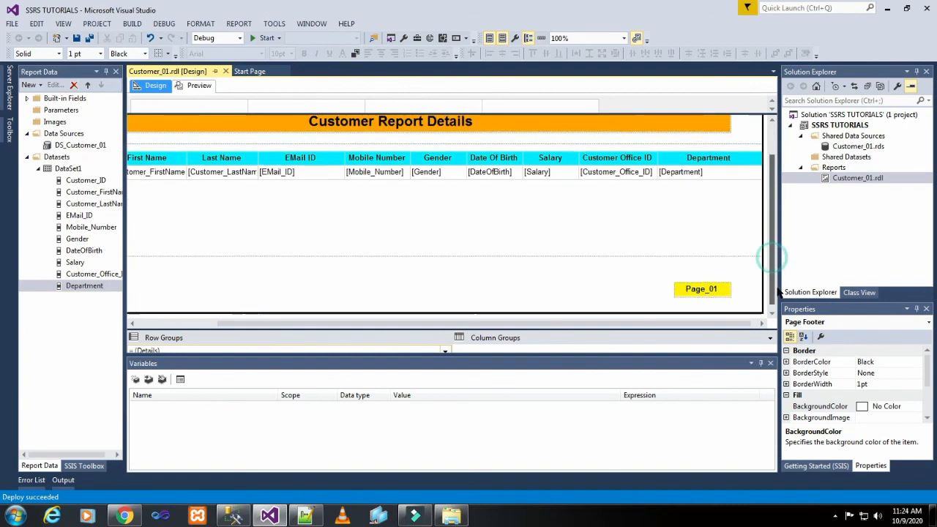
- Try to bring the Page_01 text box closer to the table by moving it up out of the page footer
click(703, 285)
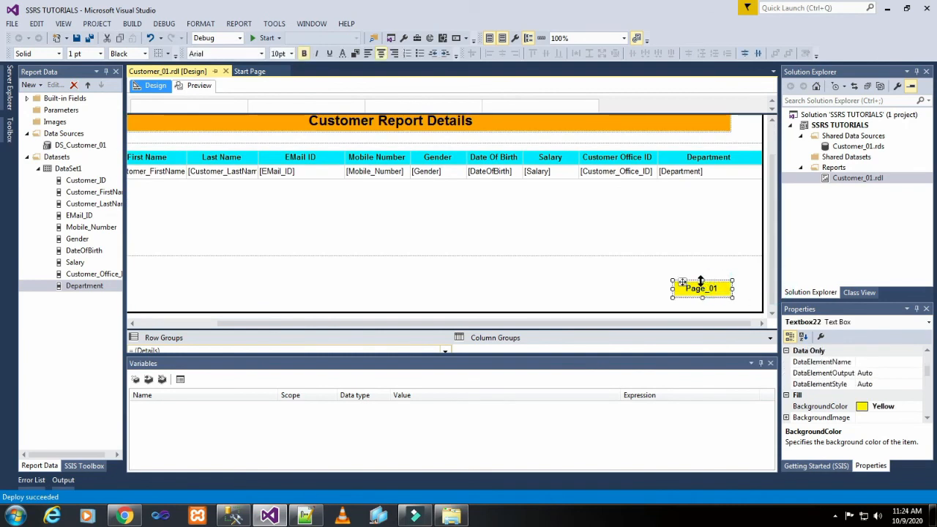
drag(683, 283, 674, 256)
click(617, 271)
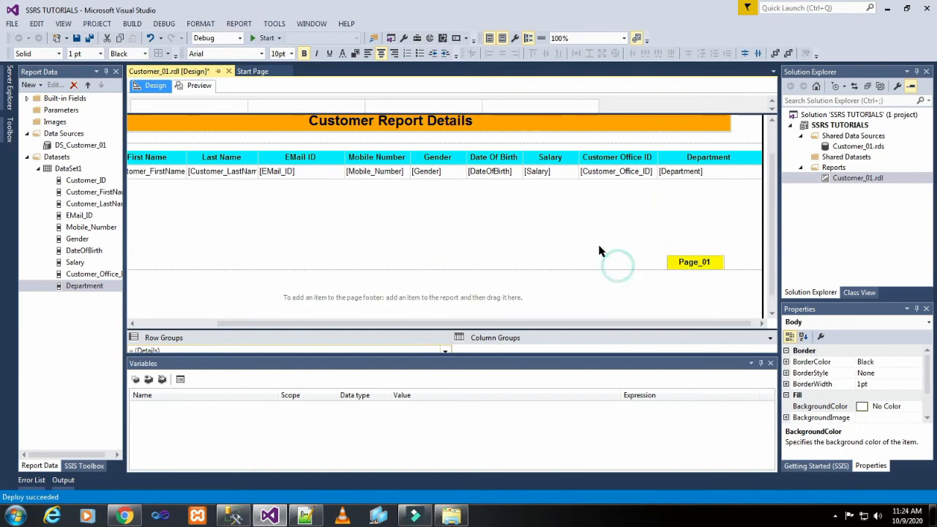
- Move the Page_01 text box back down into the page footer, beneath the Department column
click(687, 260)
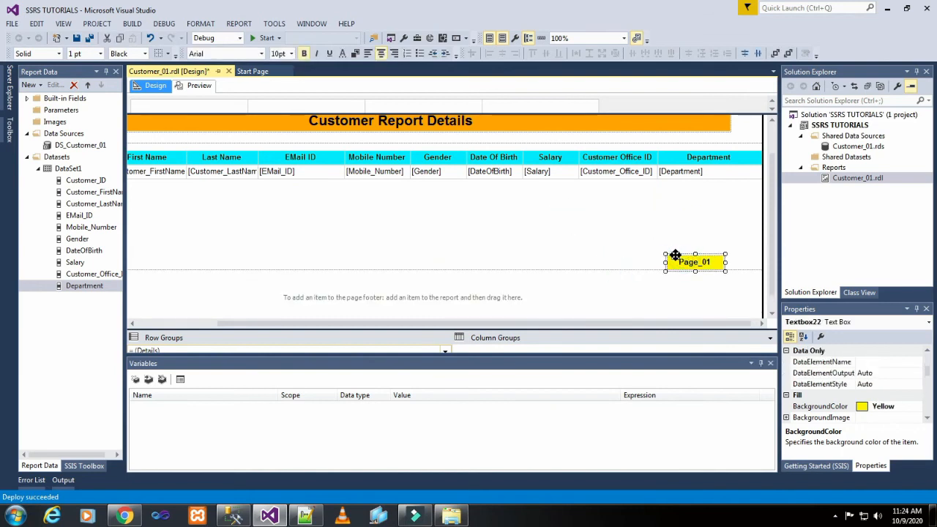
drag(675, 252, 688, 292)
click(688, 285)
click(679, 240)
- Shorten the report body by raising its lower boundary so the page footer sits closer to the table
click(641, 298)
click(592, 267)
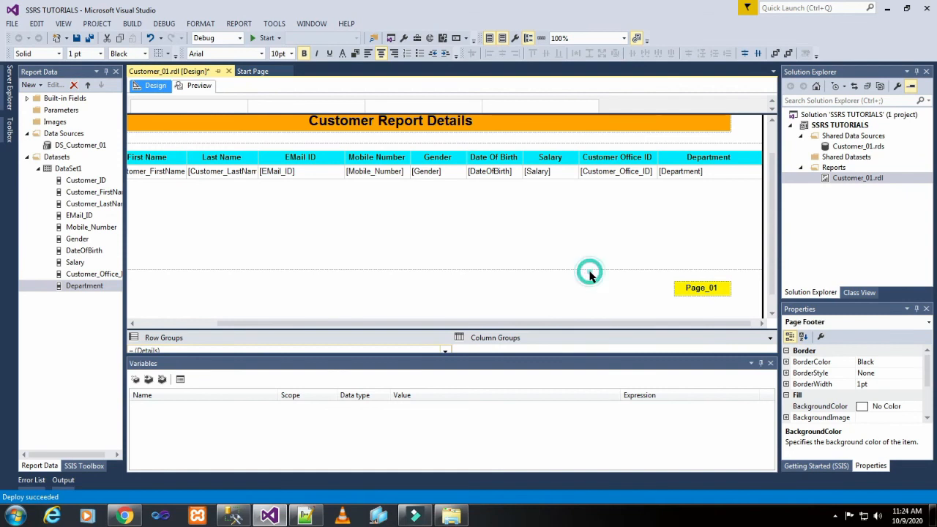
drag(591, 268, 585, 211)
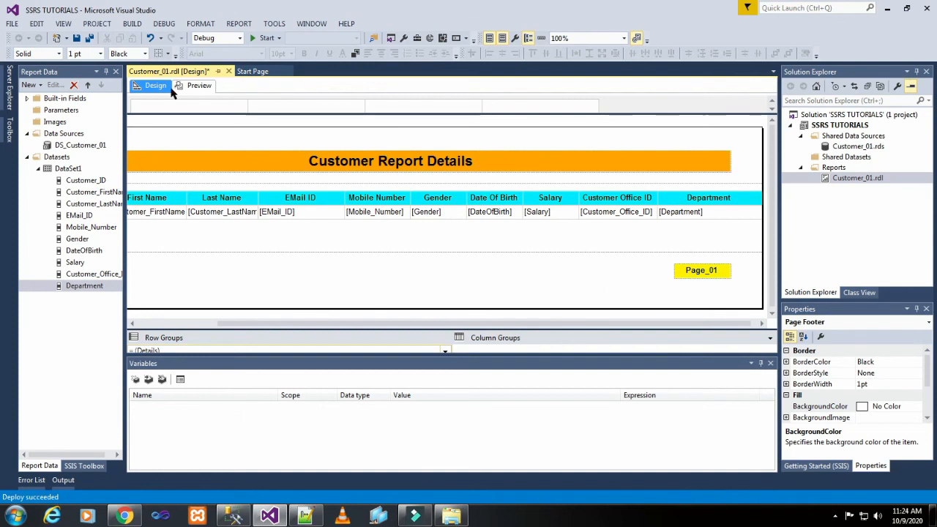
- Preview the report and check the gap between the last customer row and the Page_01 footer
click(197, 86)
scroll(362, 284, down, 3)
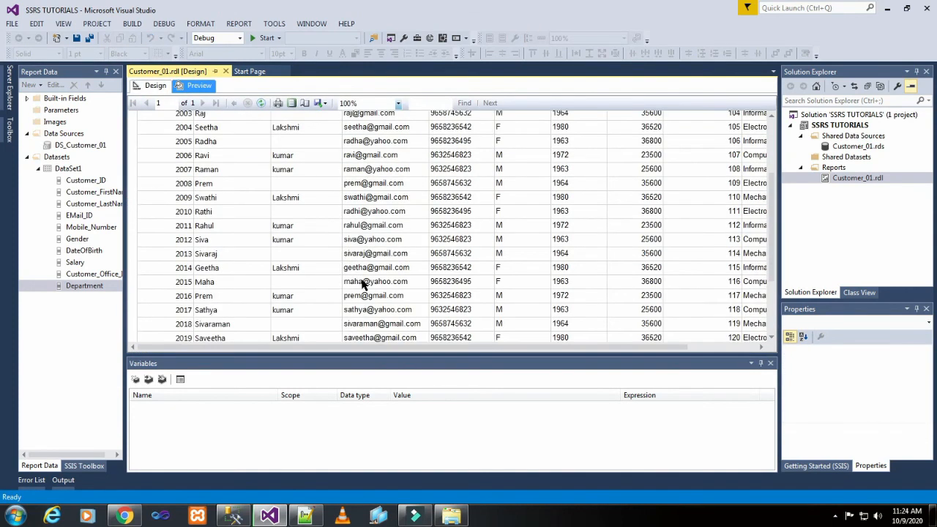
scroll(363, 282, down, 3)
drag(419, 347, 688, 388)
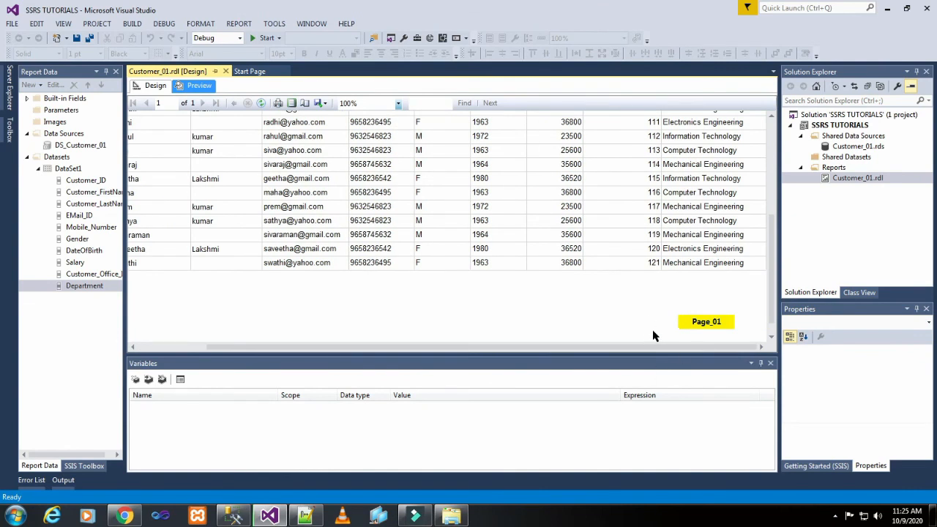
- Save the report, run it to redeploy, and open Customer_01 from the report server page
click(76, 39)
click(264, 38)
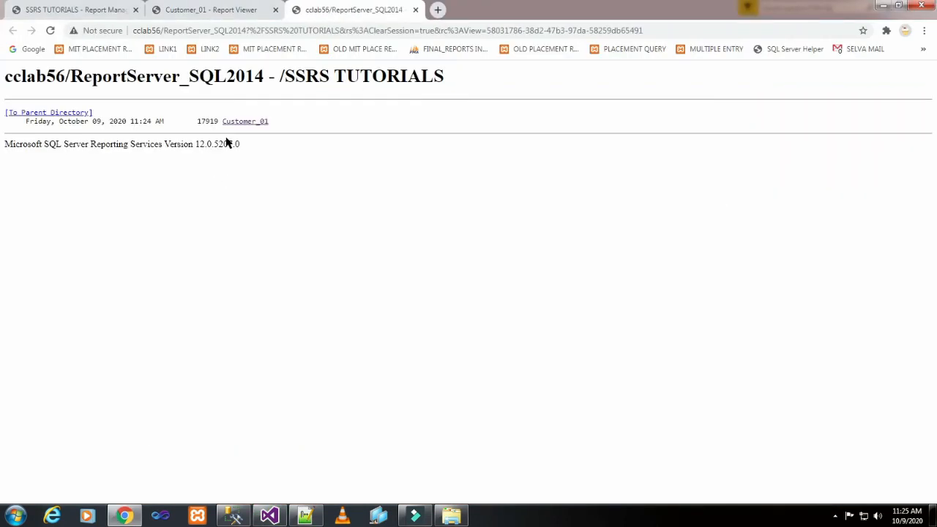
click(259, 123)
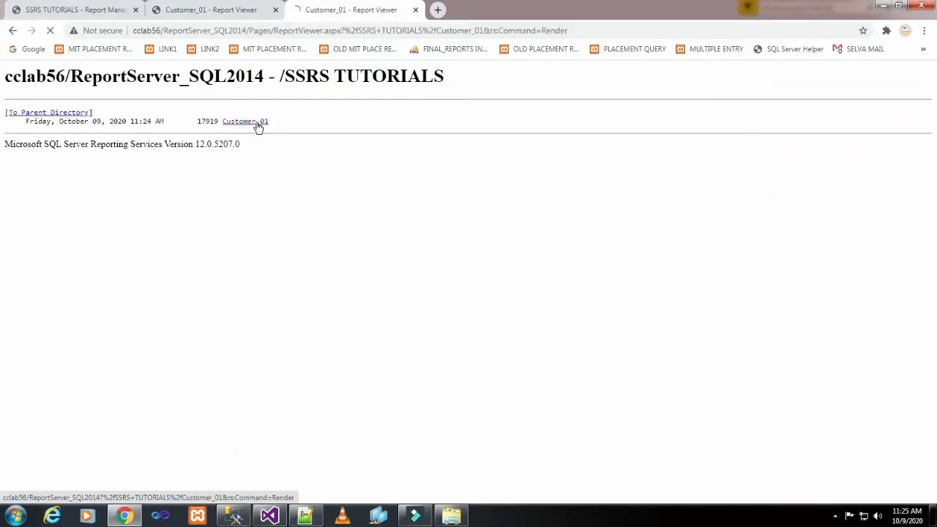